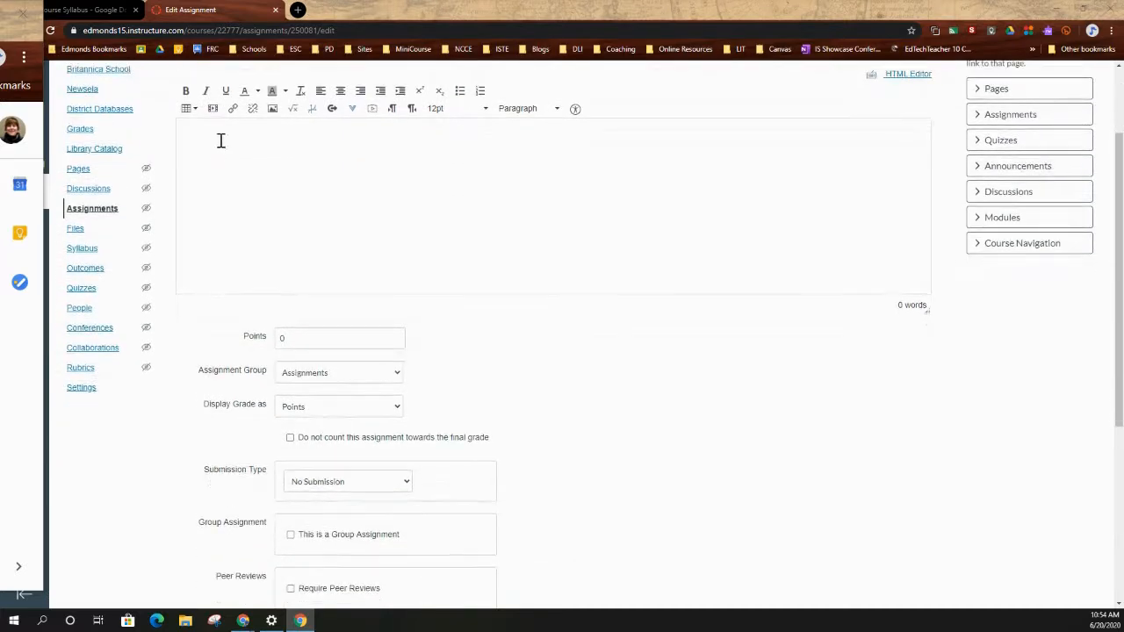
- Set the assignment's submission type to External Tool
left_click(220, 141)
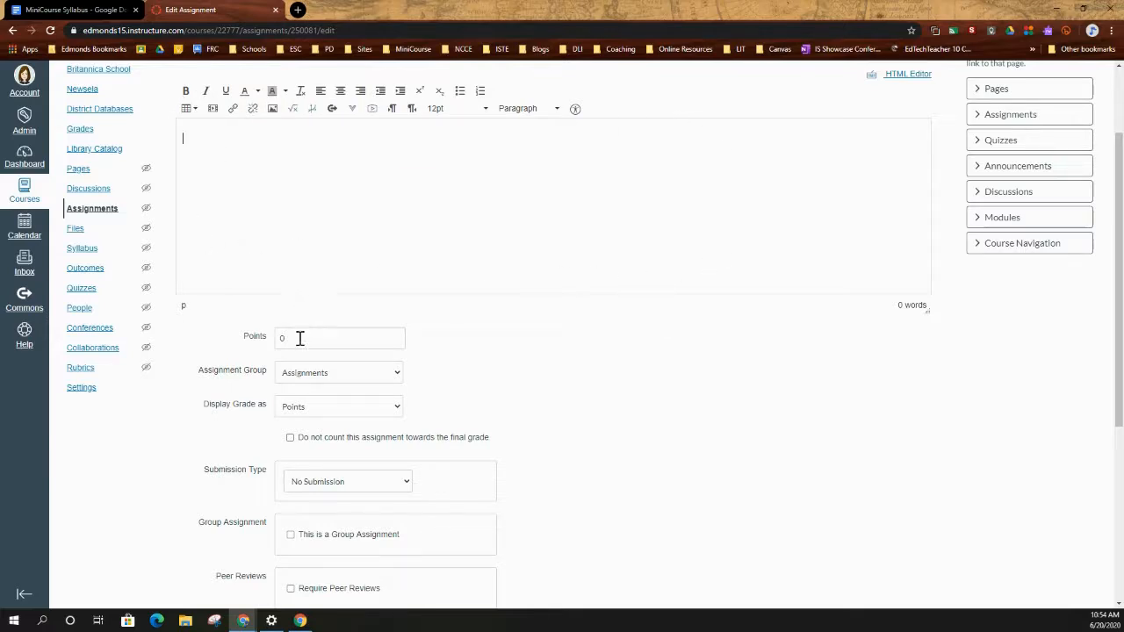
scroll(273, 431, "down", 1)
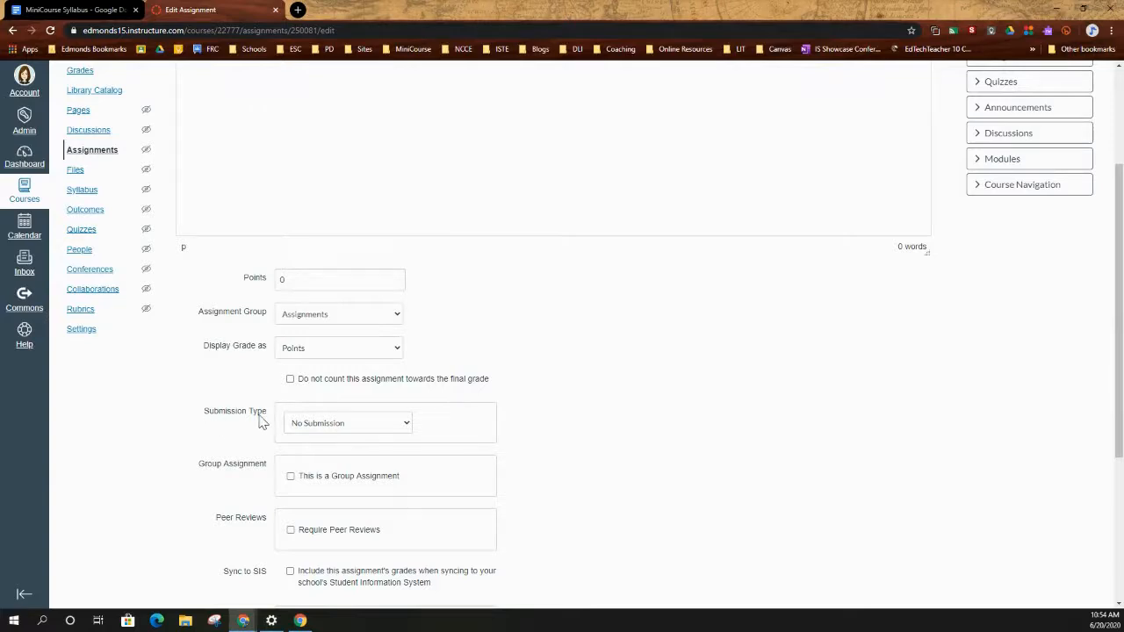
left_click(369, 428)
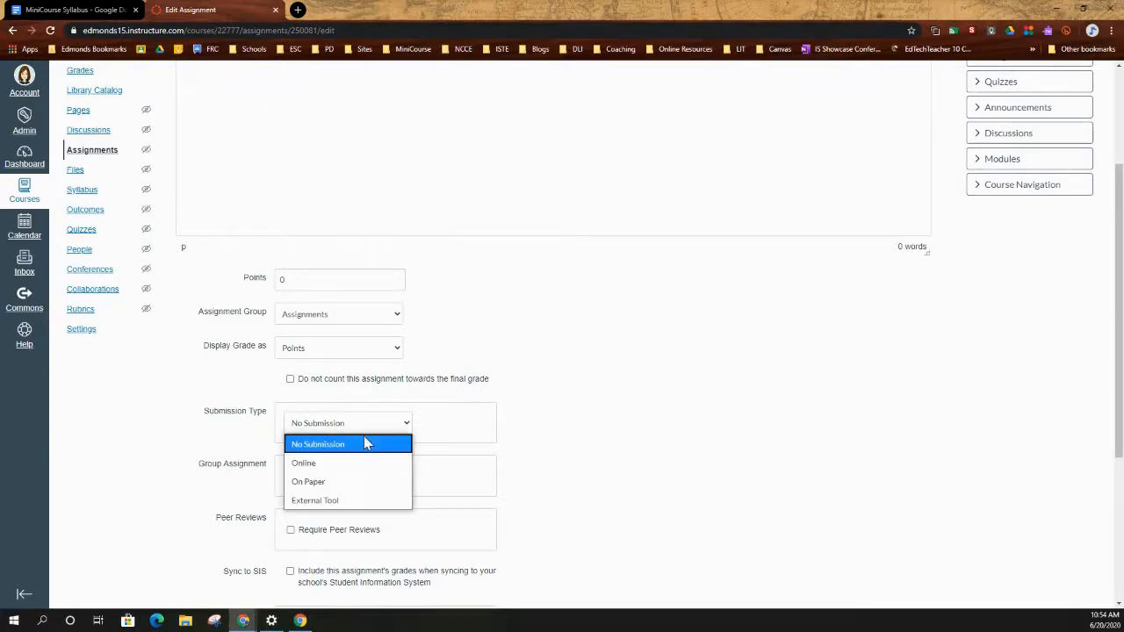
left_click(354, 500)
- Find an external tool for the submission and choose Google Docs Cloud Assignment
scroll(358, 494, "down", 1)
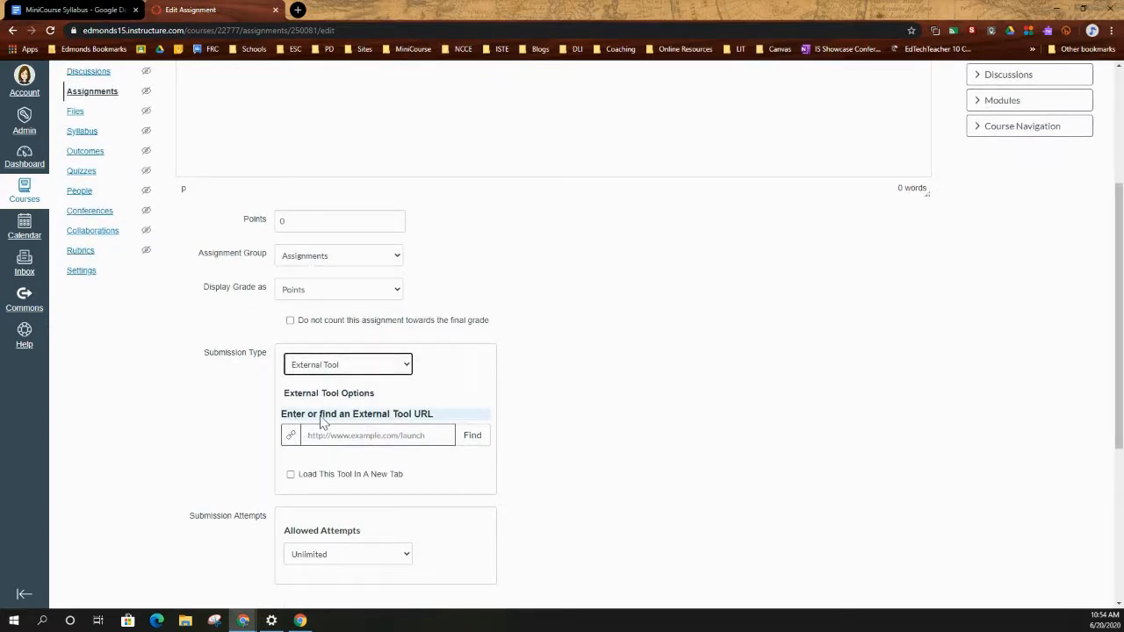
left_click(472, 436)
scroll(527, 387, "down", 5)
scroll(531, 391, "down", 2)
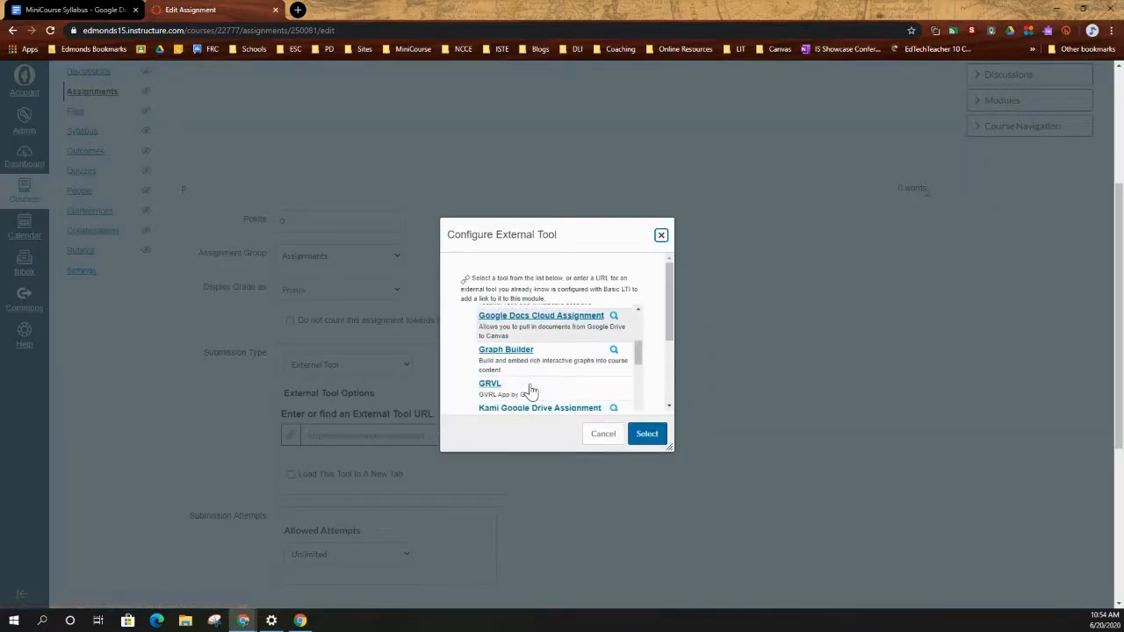
scroll(531, 387, "up", 2)
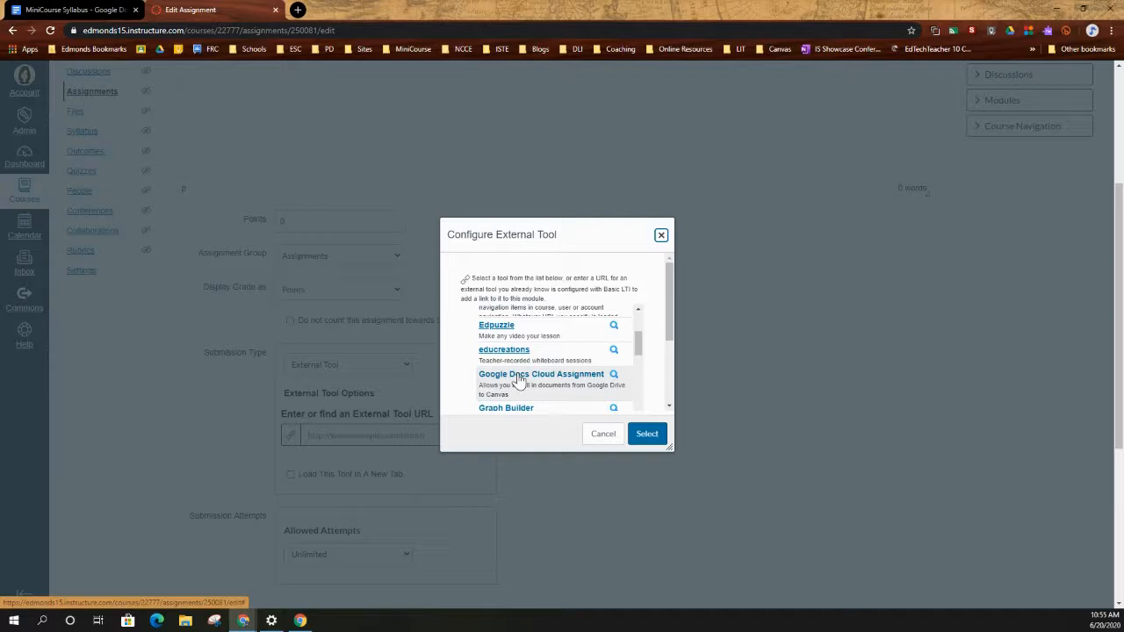
left_click(520, 377)
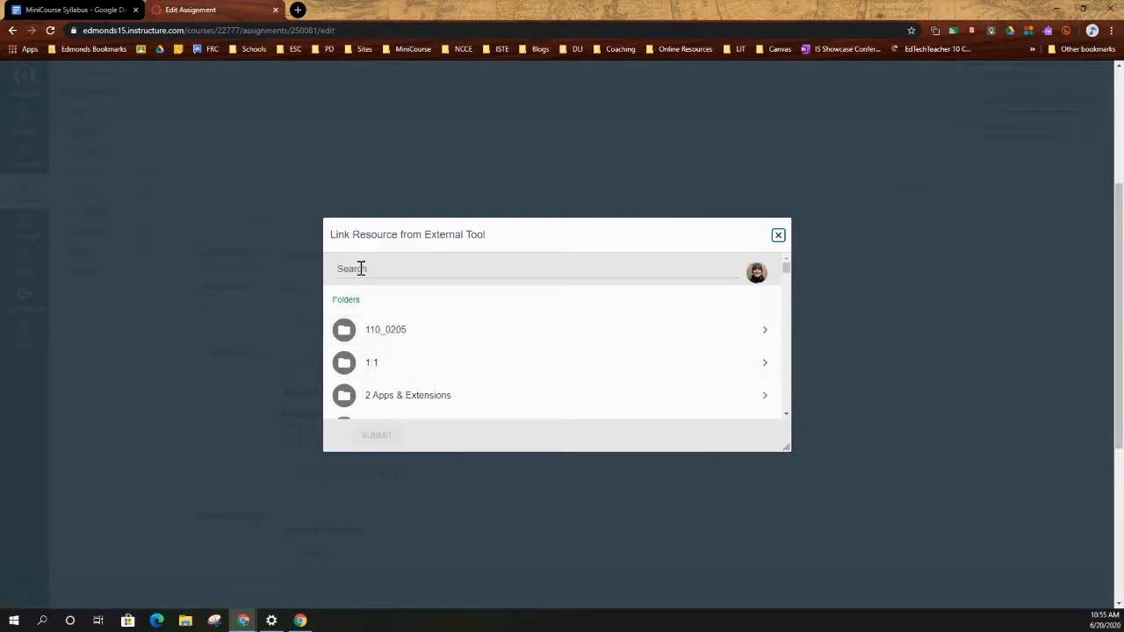
- Open the Canvas Demo Documents folder among the Google Drive folders
scroll(427, 354, "down", 2)
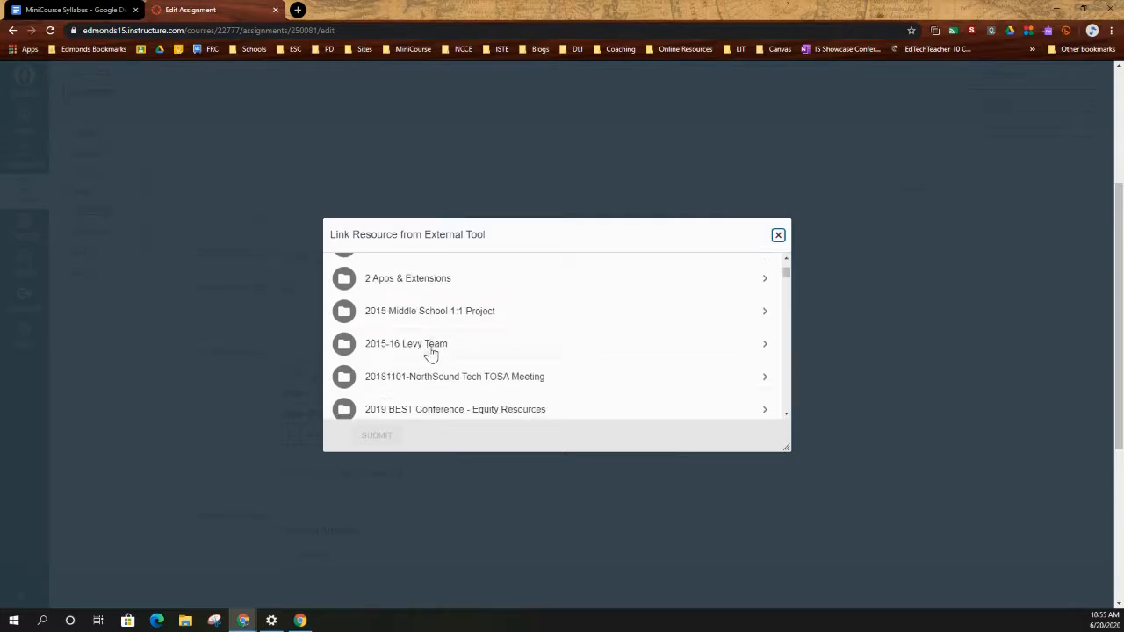
scroll(429, 353, "down", 1)
scroll(431, 353, "down", 2)
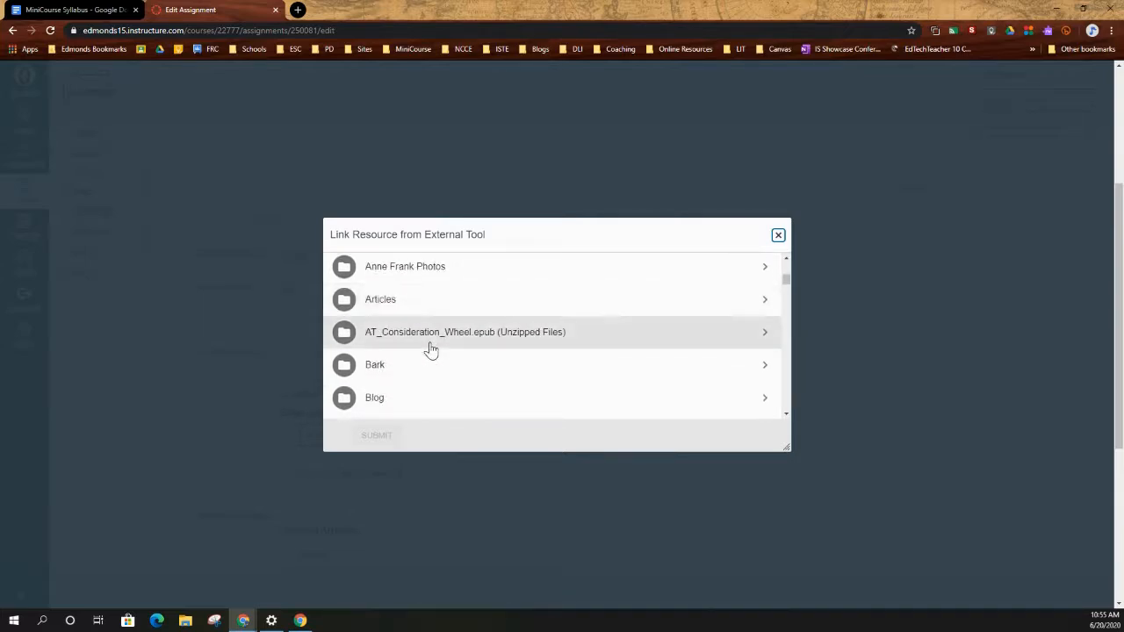
scroll(434, 383, "down", 5)
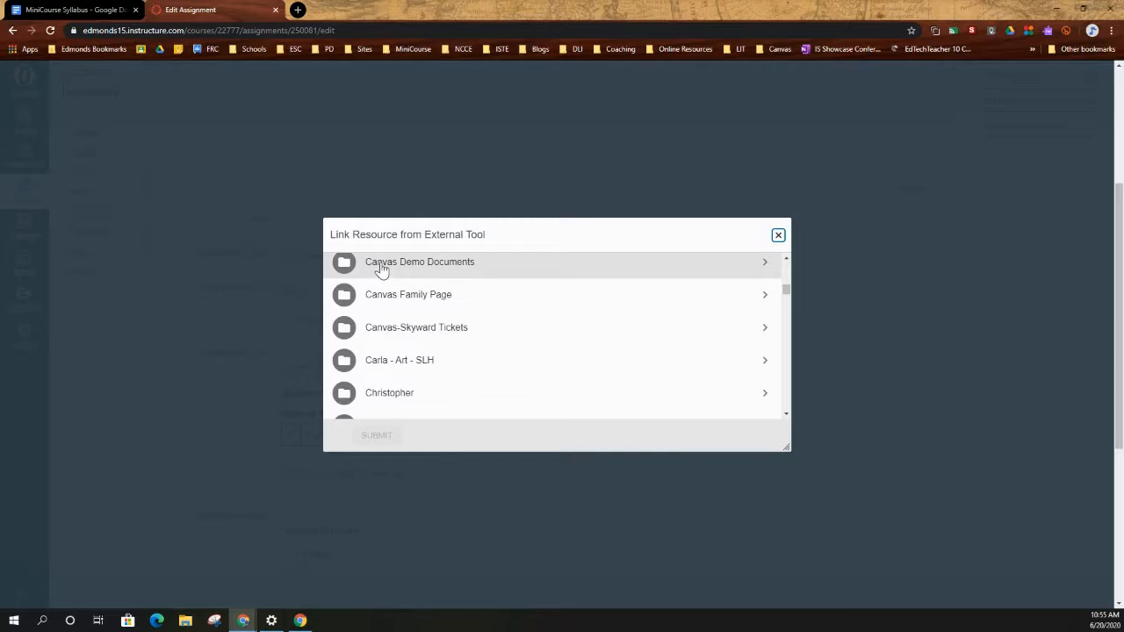
left_click(381, 269)
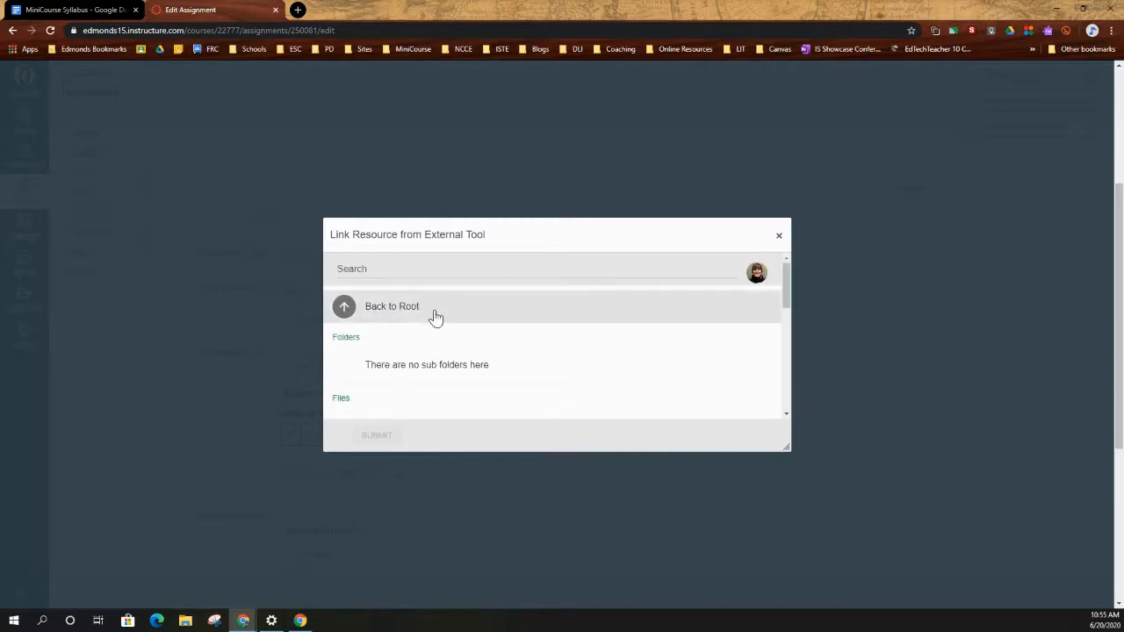
- Link the America_Episode2 document from the folder and confirm it as the assignment's external tool resource
scroll(440, 339, "down", 1)
scroll(442, 343, "down", 3)
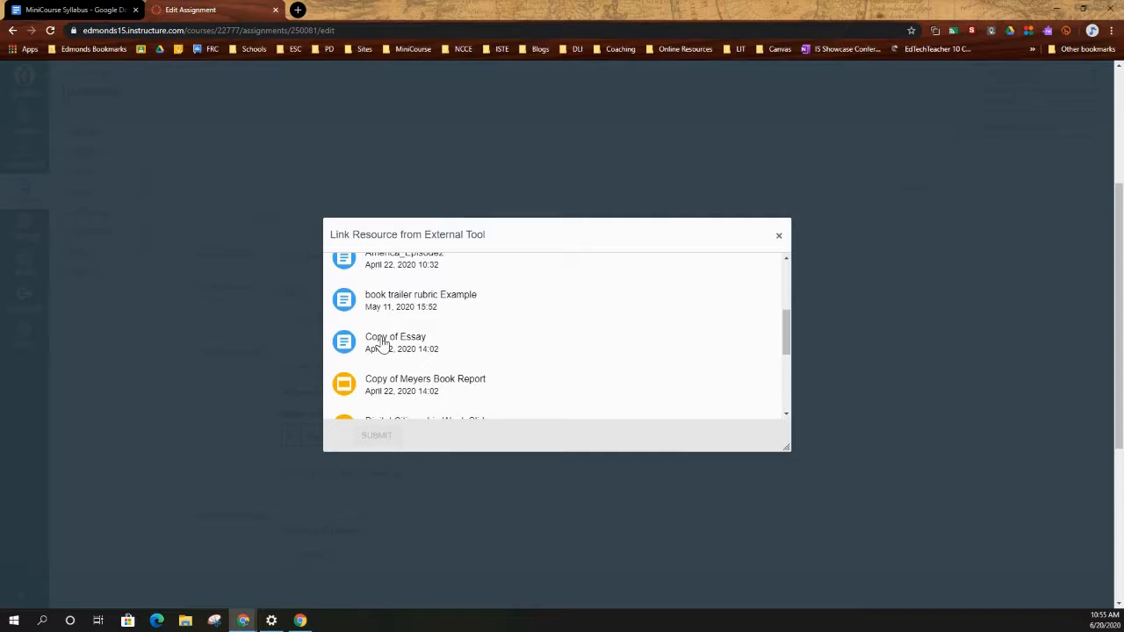
scroll(387, 347, "up", 1)
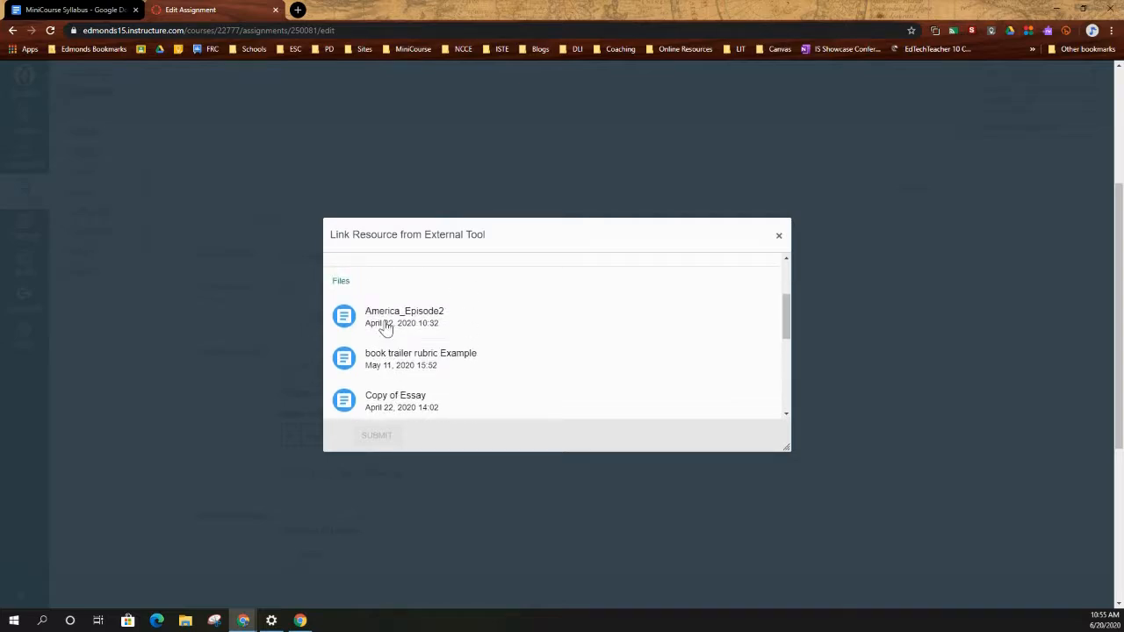
left_click(384, 326)
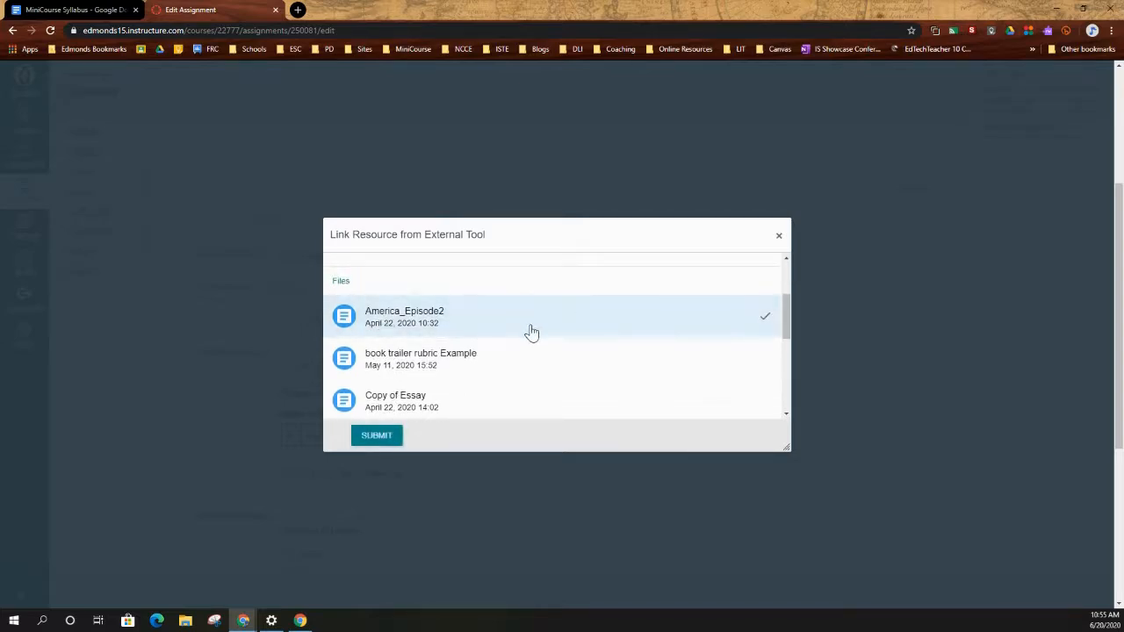
left_click(373, 443)
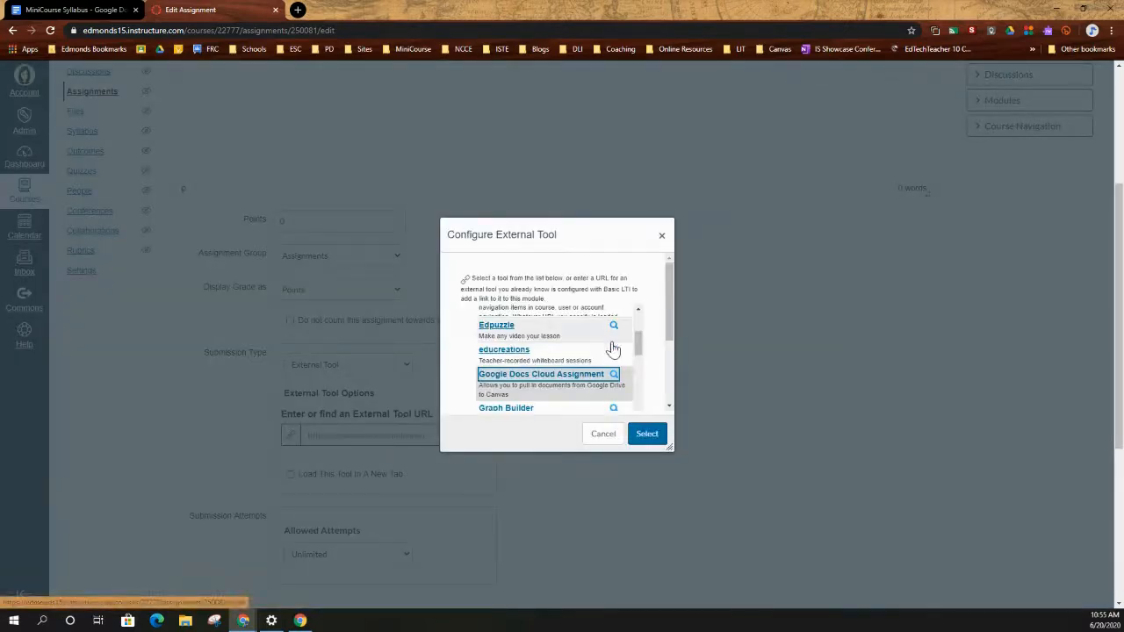
left_click(650, 439)
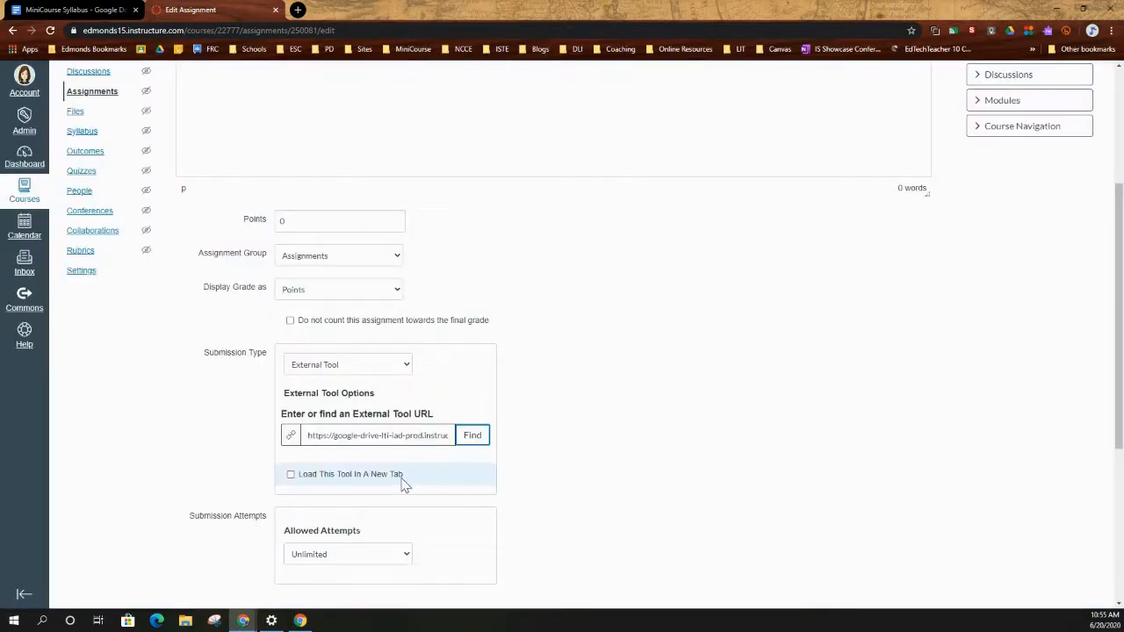
- Save and publish the assignment with its Google Docs Cloud Assignment submission
scroll(435, 463, "down", 1)
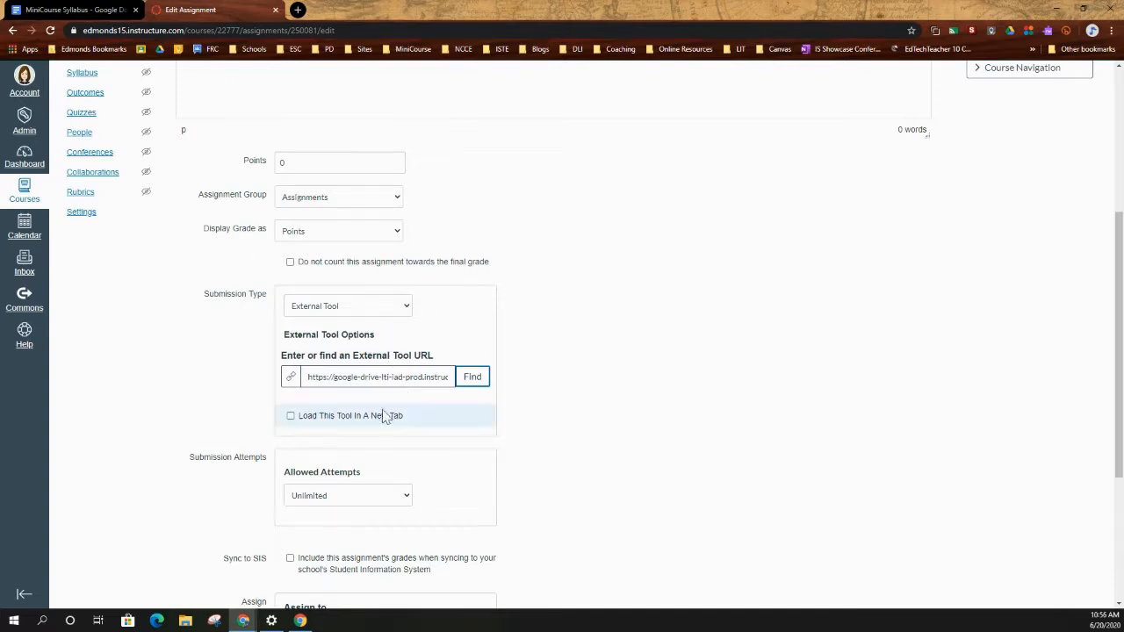
scroll(397, 431, "down", 3)
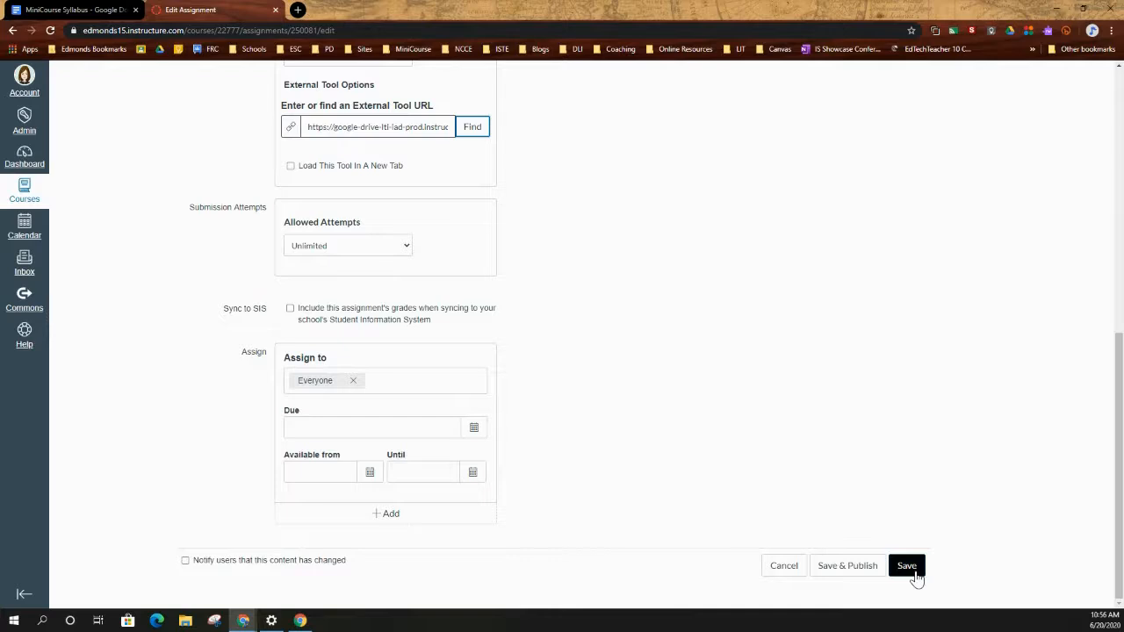
left_click(848, 580)
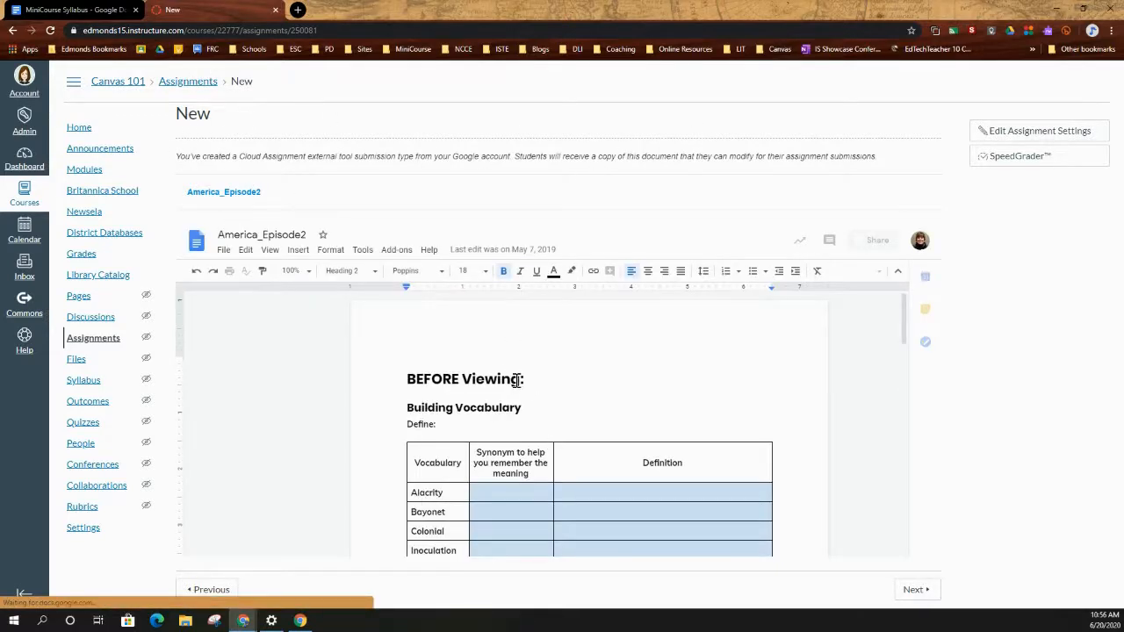
- Look through the America_Episode2 document embedded in the published assignment, and open the assignment's settings for editing
scroll(531, 351, "down", 3)
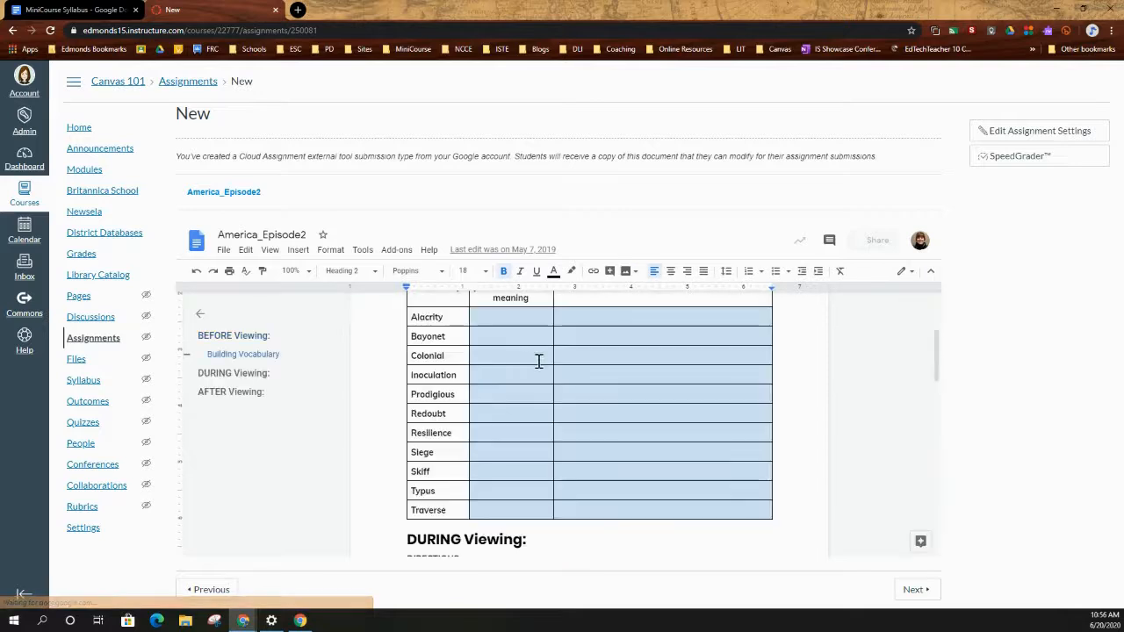
scroll(539, 364, "down", 5)
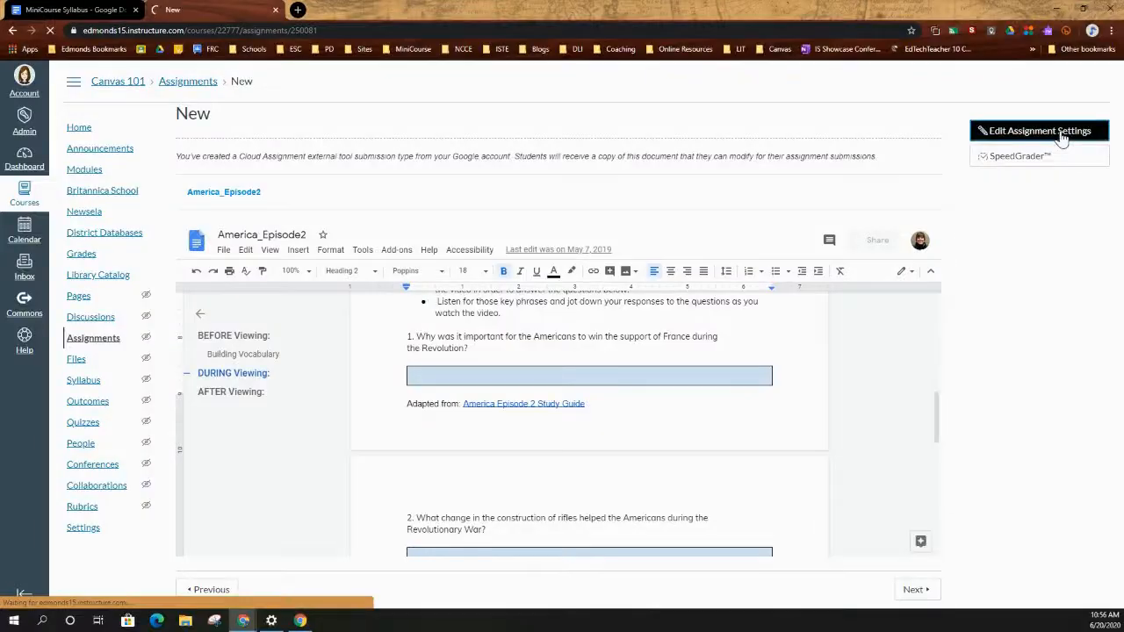
left_click(1058, 141)
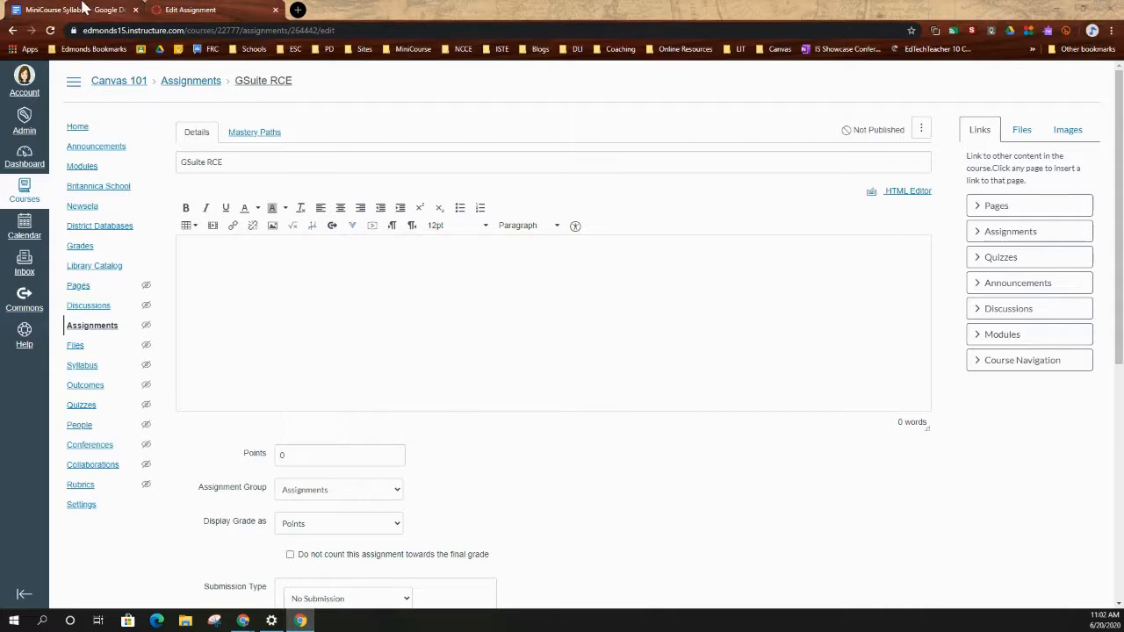
- Switch to the MiniCourse Syllabus in Google Docs and change its link sharing to Edmonds School District
left_click(83, 8)
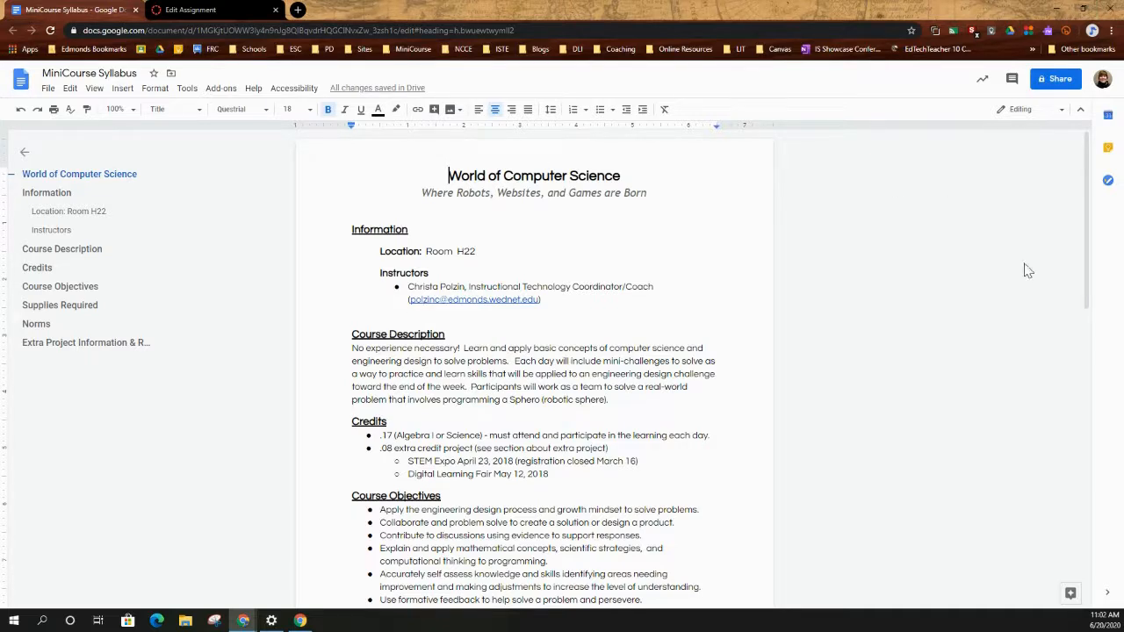
left_click(1037, 87)
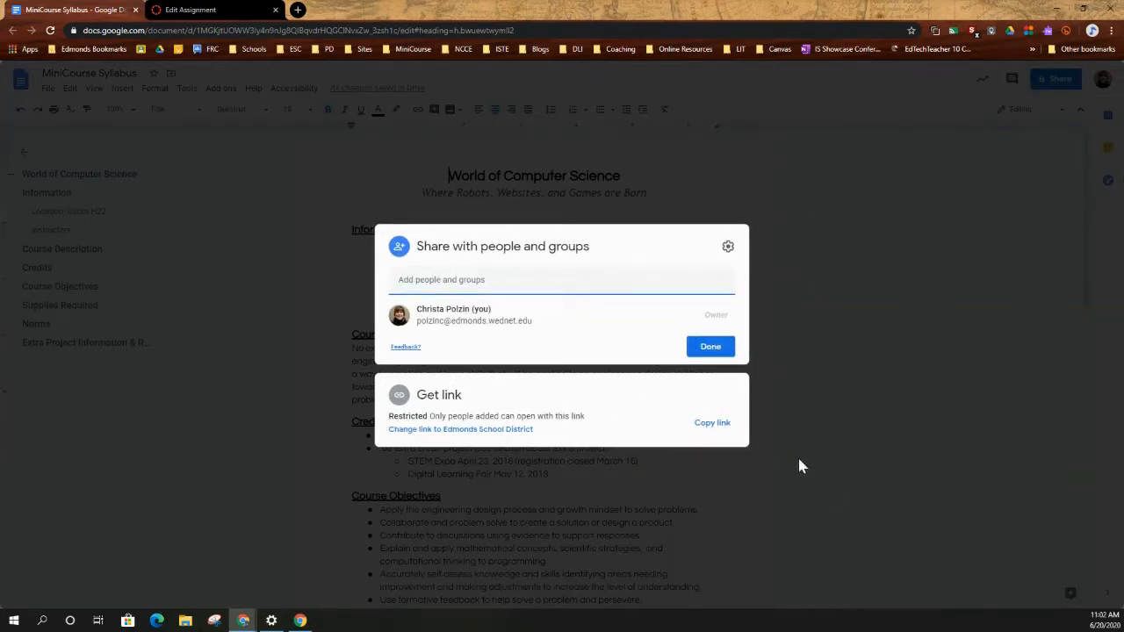
left_click(832, 442)
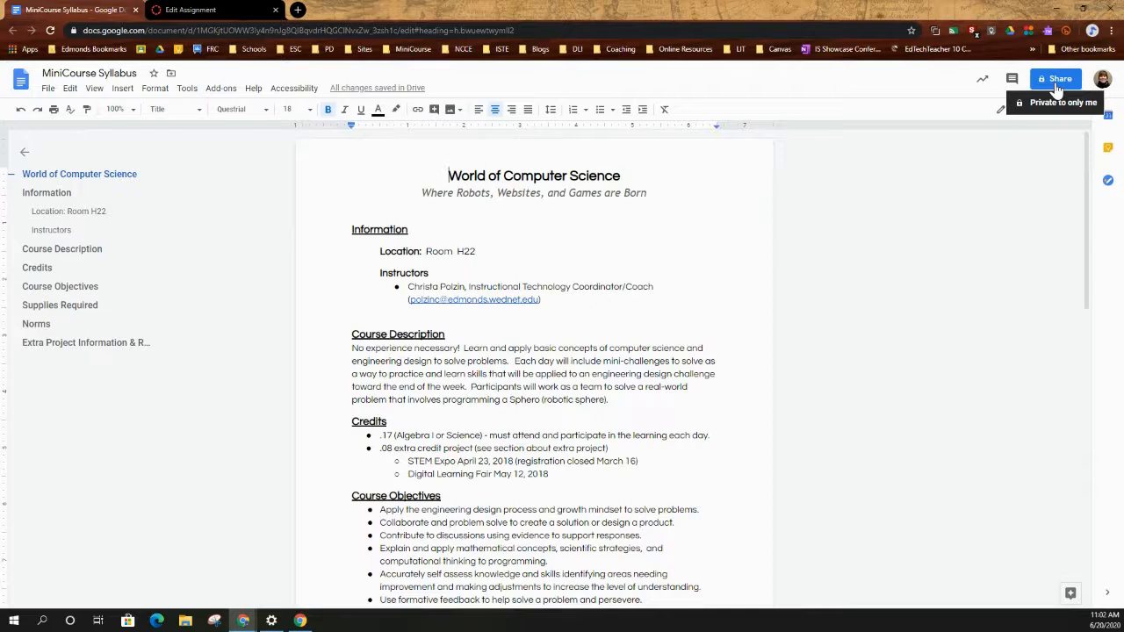
left_click(1056, 86)
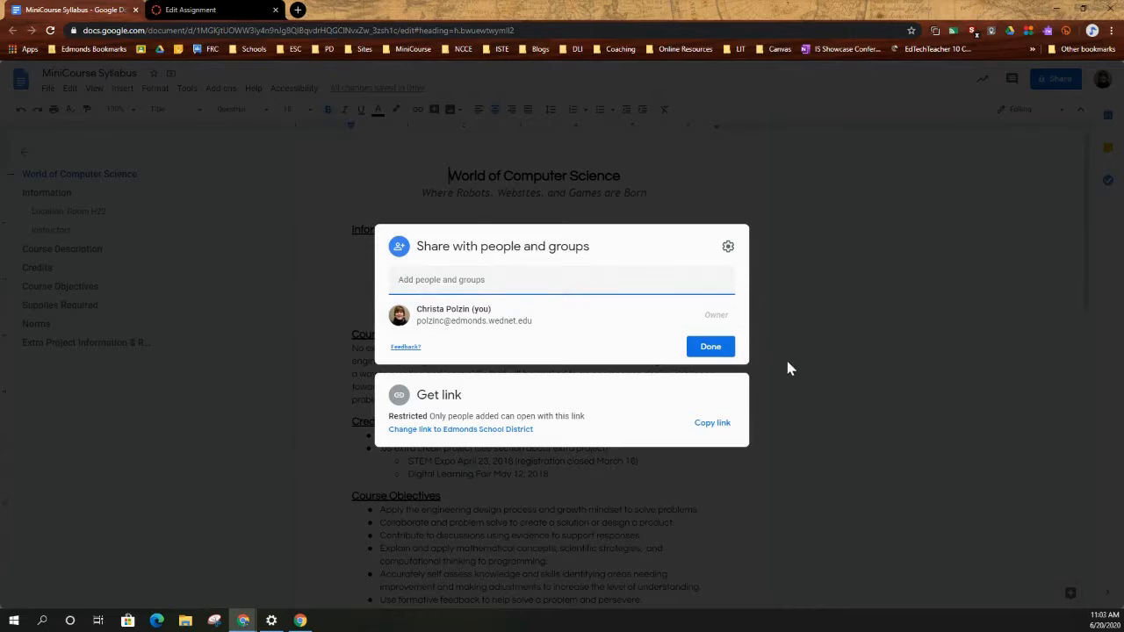
left_click(421, 432)
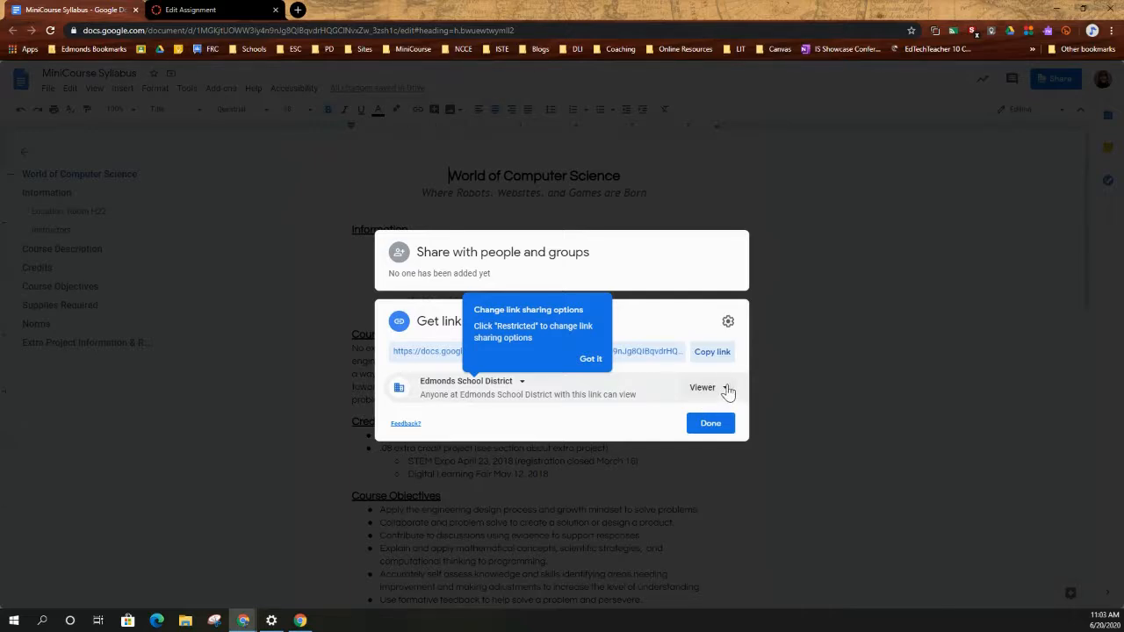
- Examine the syllabus link's audience choices and permission roles, keeping Edmonds School District and Viewer, and close the sharing settings
left_click(428, 390)
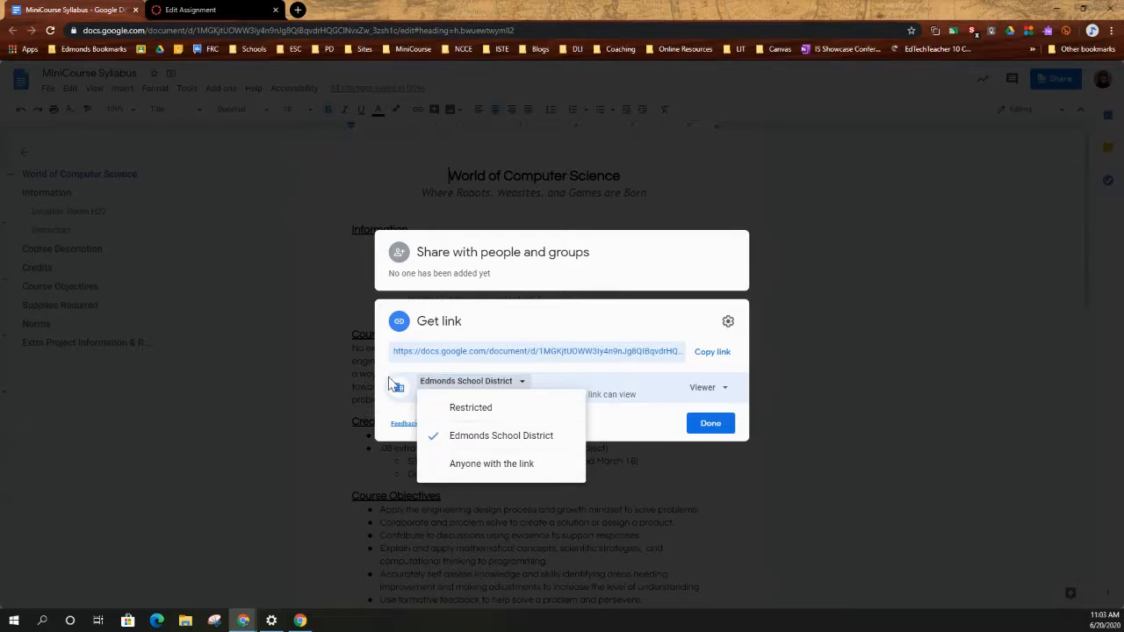
left_click(319, 402)
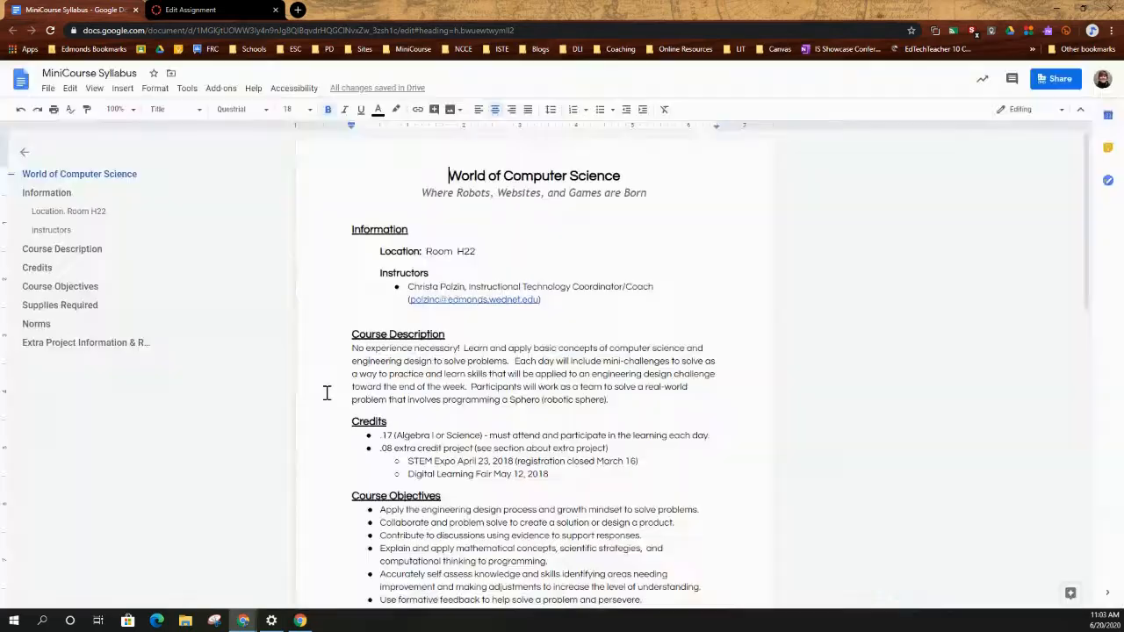
left_click(1060, 79)
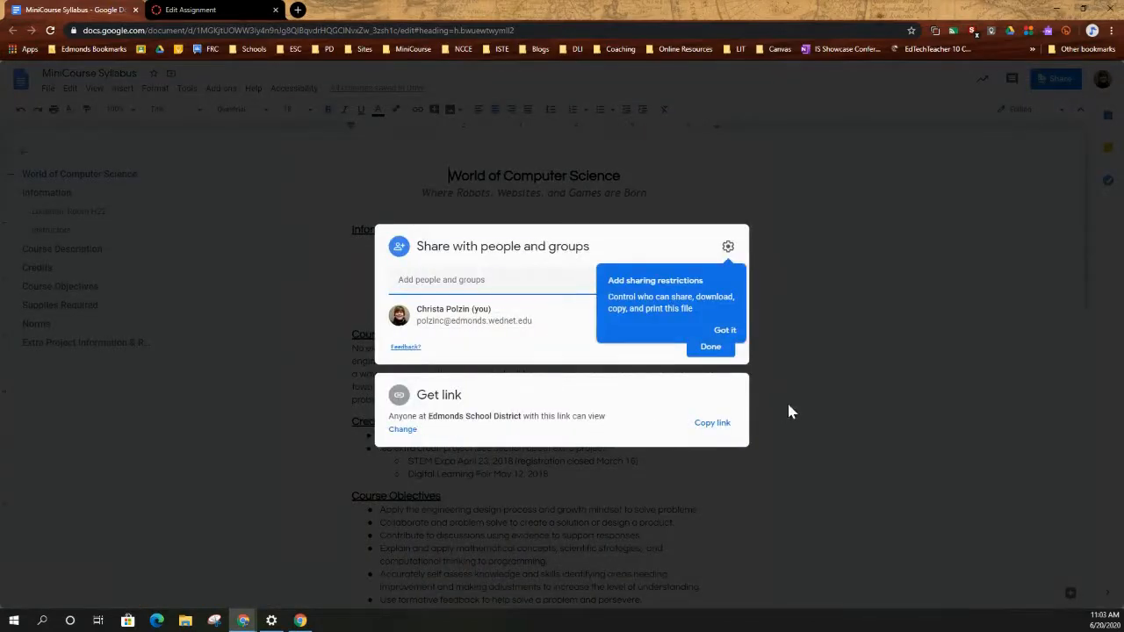
left_click(406, 430)
left_click(717, 395)
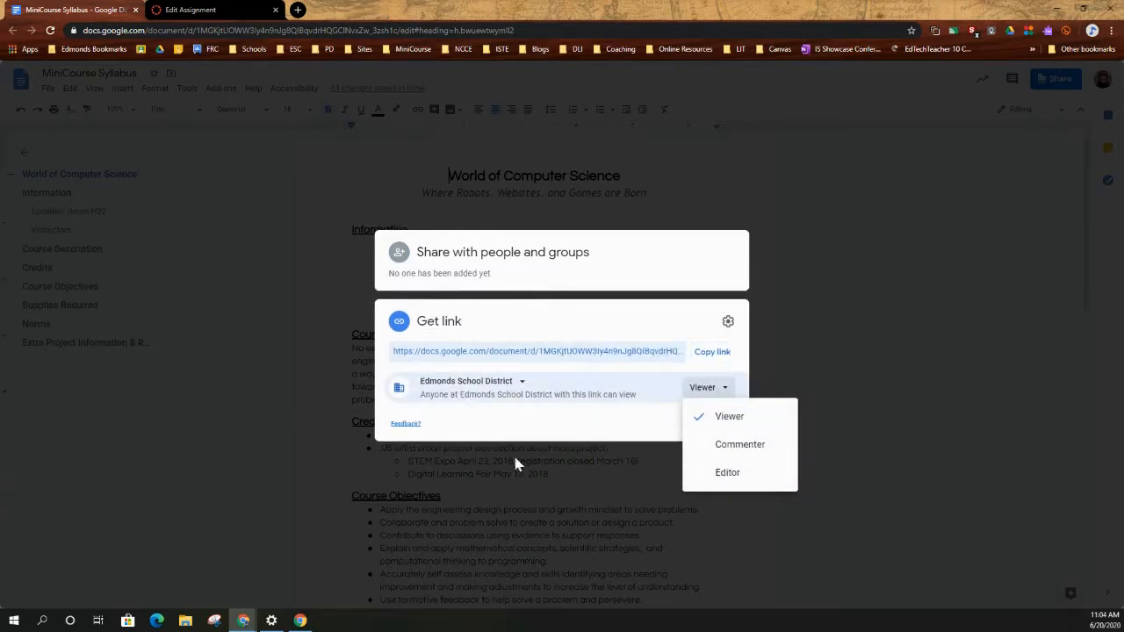
left_click(480, 436)
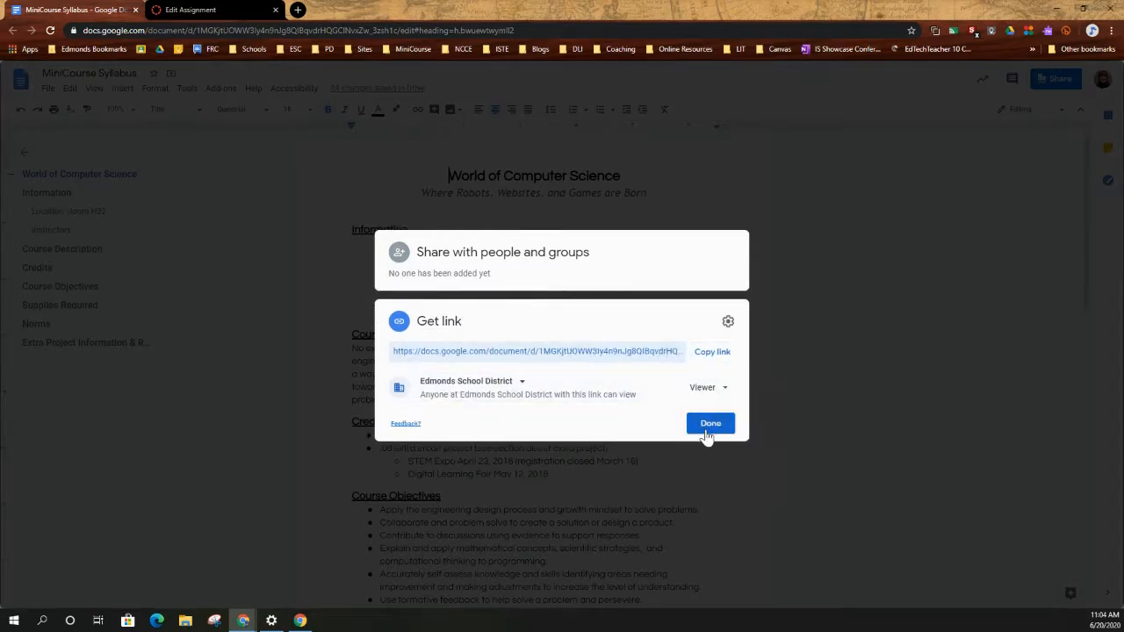
left_click(710, 425)
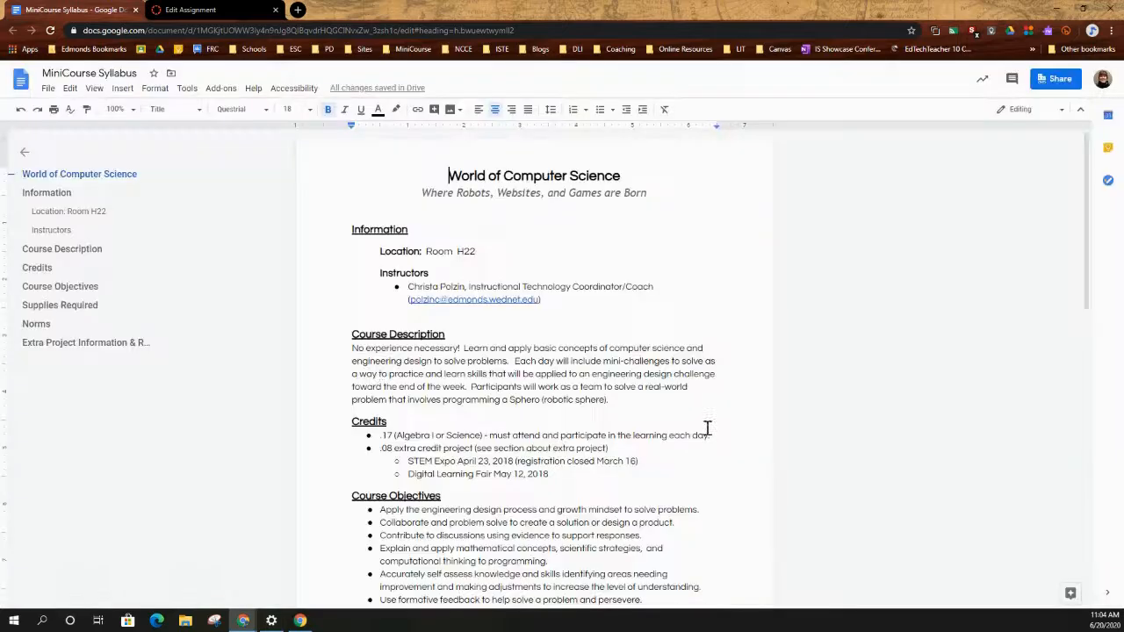
- Switch to the GSuite RCE assignment in Canvas and embed the book report slides from Google Apps' Canvas Demo Documents folder
left_click(183, 10)
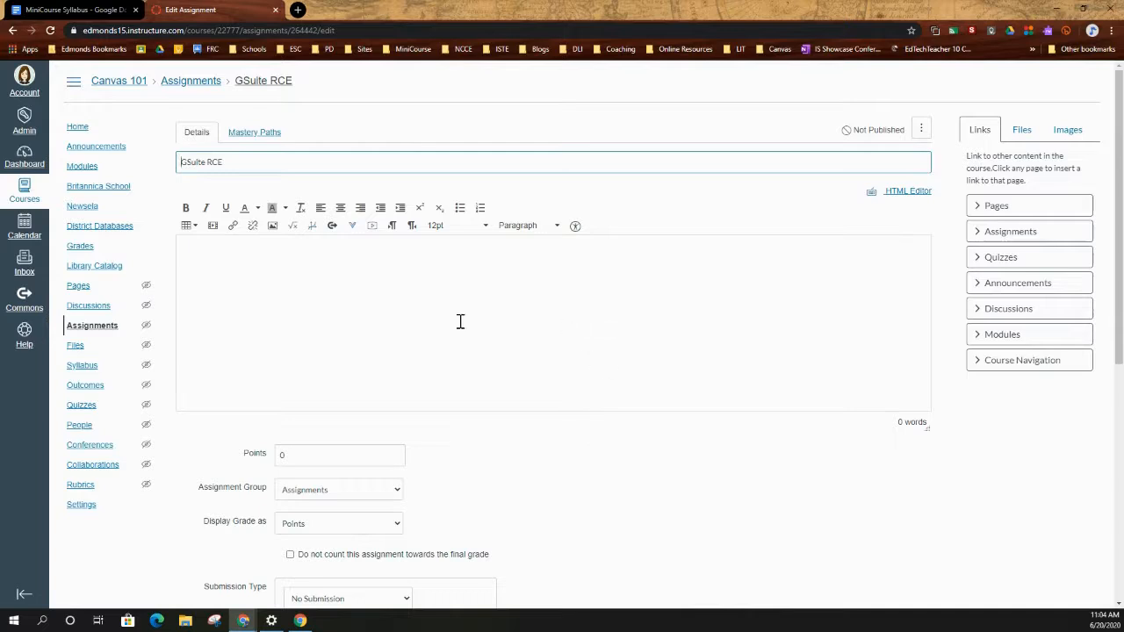
left_click(353, 228)
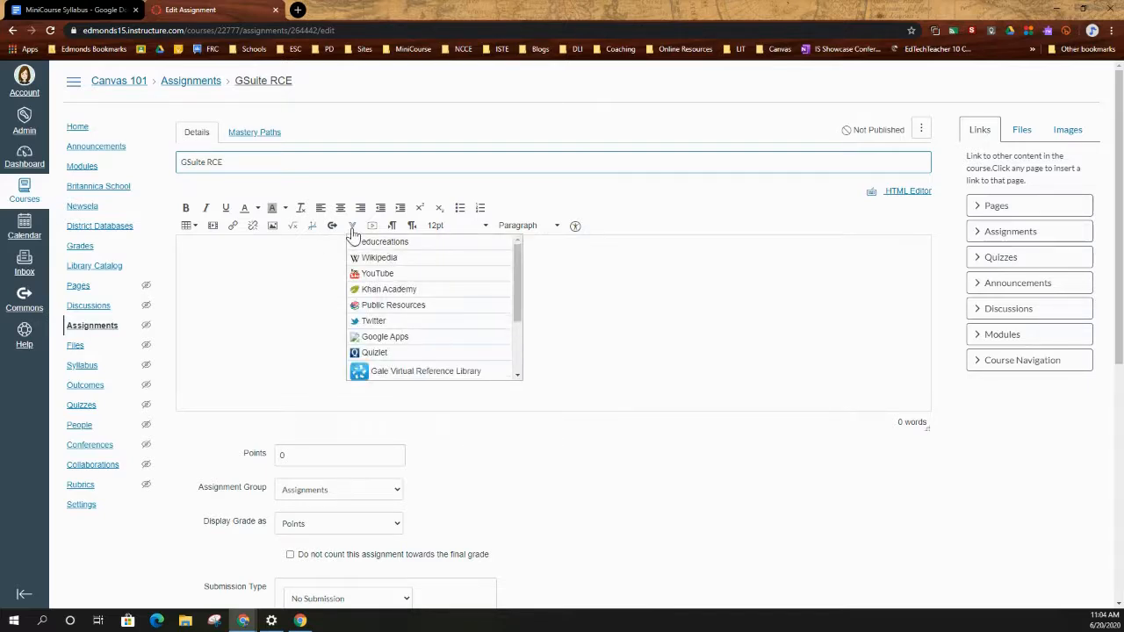
left_click(425, 341)
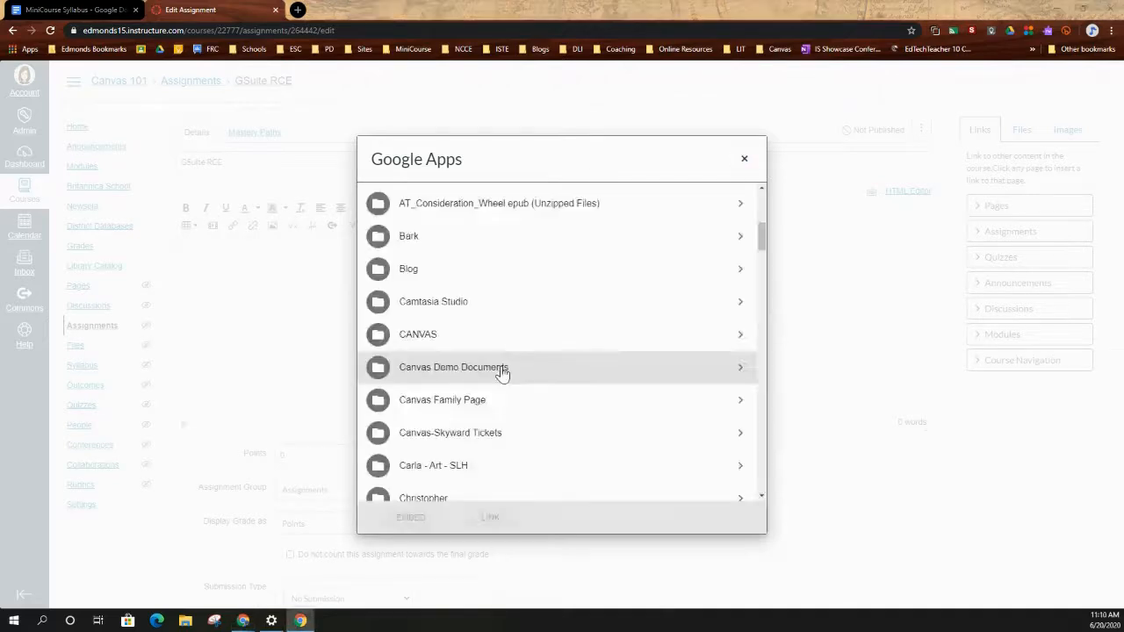
left_click(502, 369)
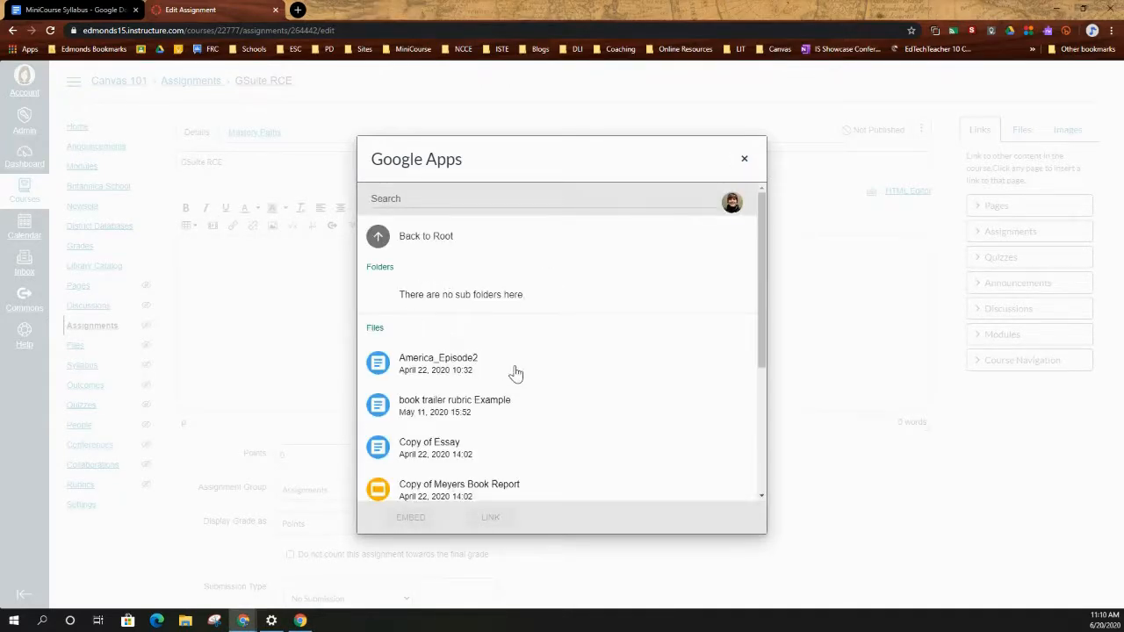
scroll(527, 411, "down", 1)
scroll(527, 411, "down", 1)
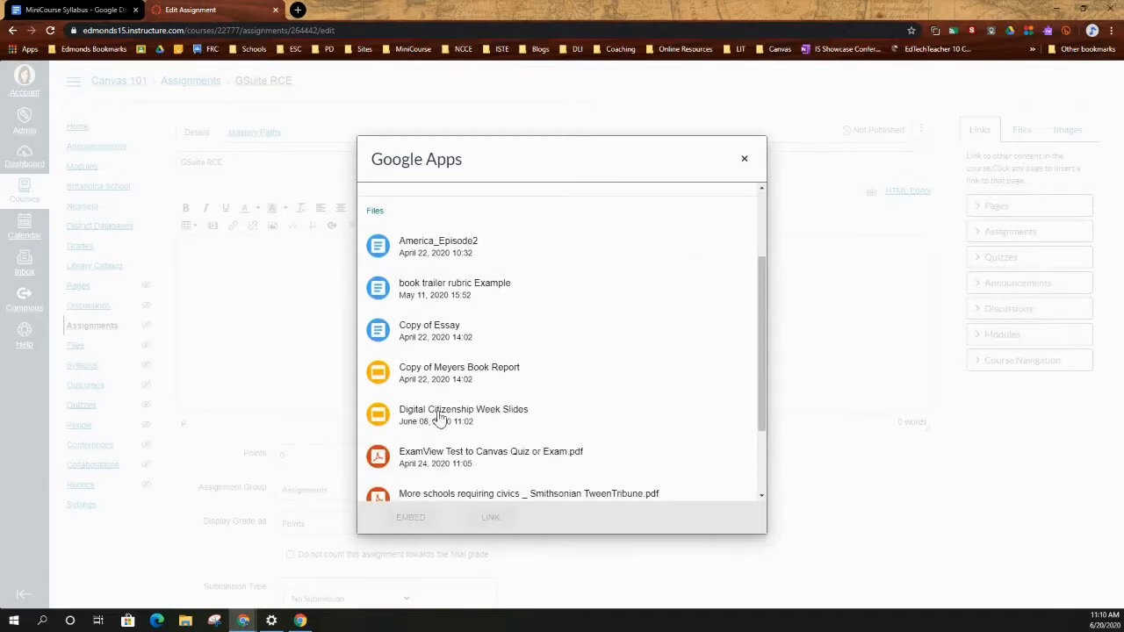
left_click(431, 378)
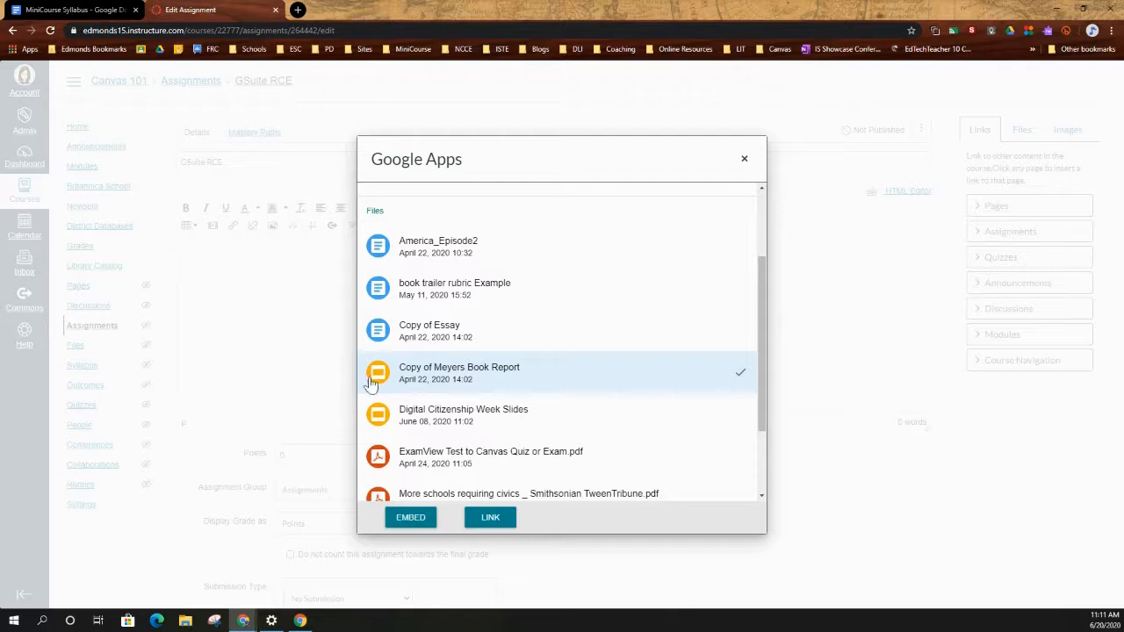
left_click(408, 519)
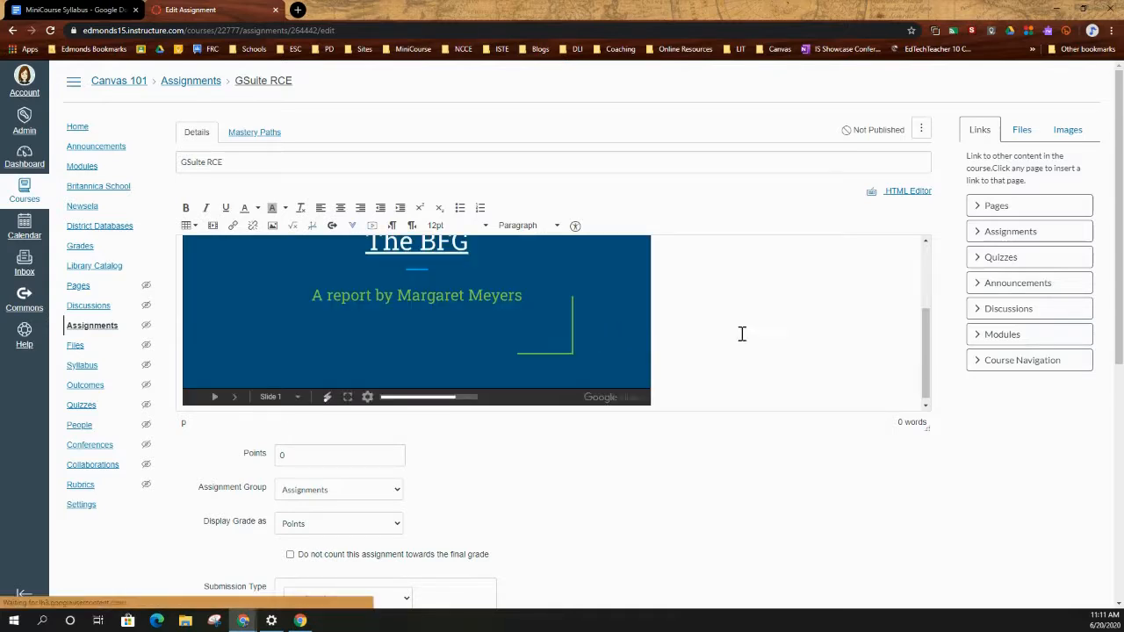
- Check the embedded slides in the assignment description and save the assignment without publishing it
scroll(742, 334, "up", 3)
scroll(740, 334, "down", 3)
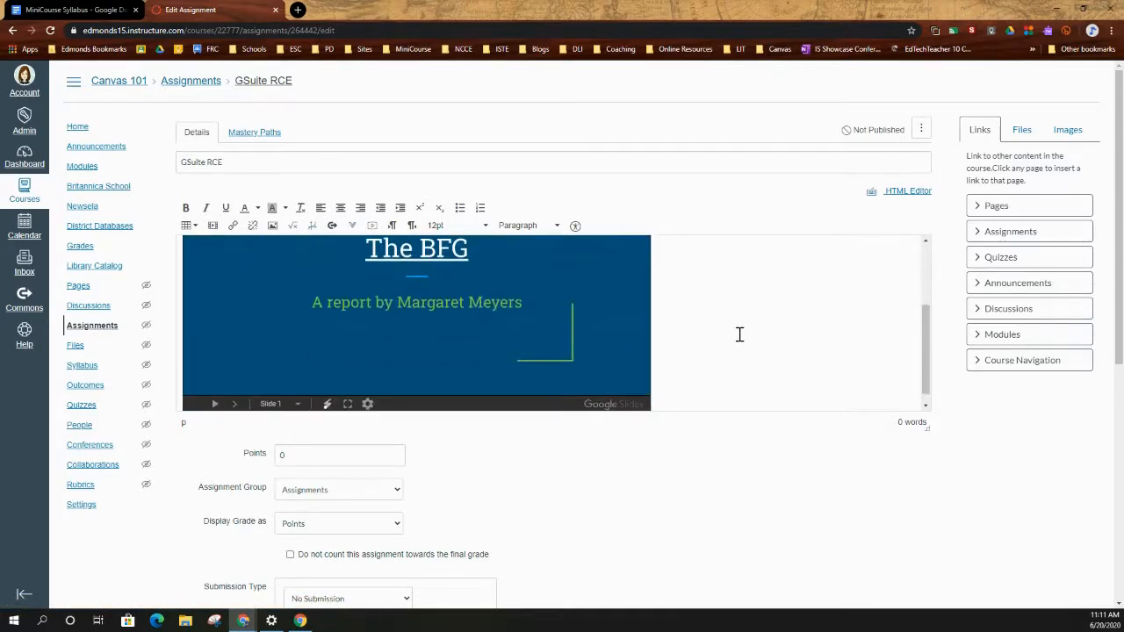
scroll(748, 434, "down", 5)
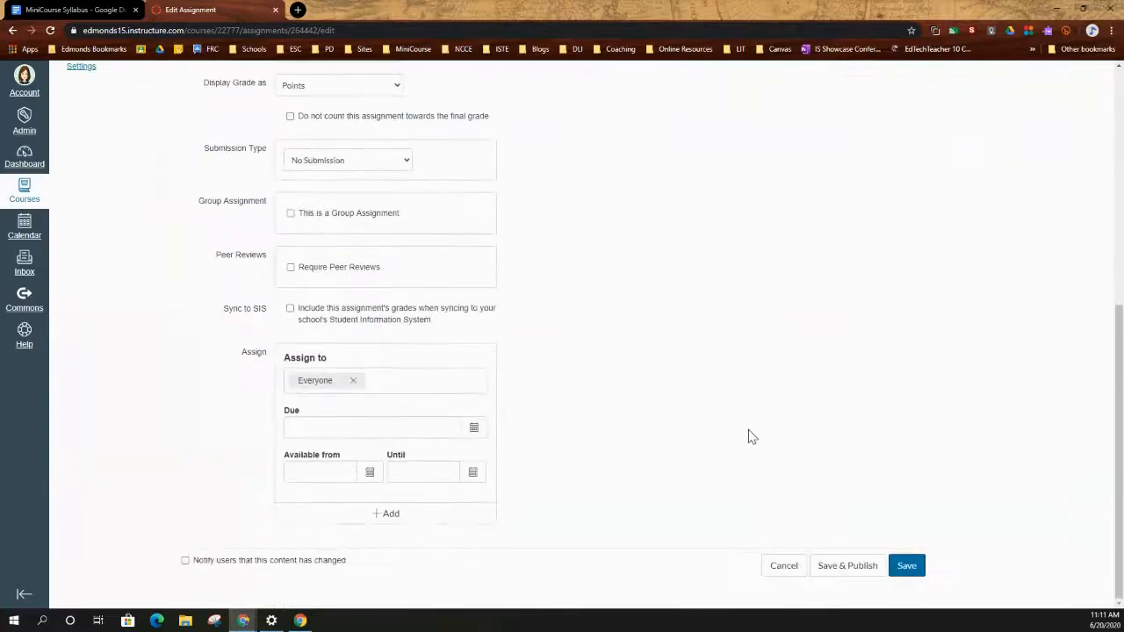
left_click(907, 566)
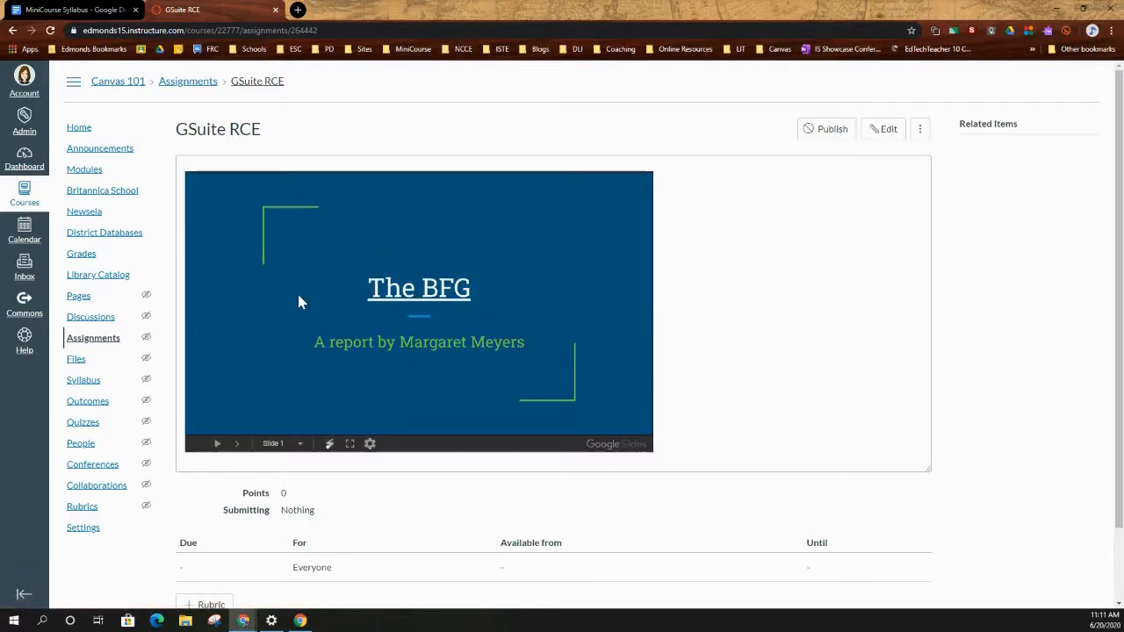
- Page forward through the embedded slides to slide 3 and return to the first slide
left_click(233, 448)
left_click(233, 454)
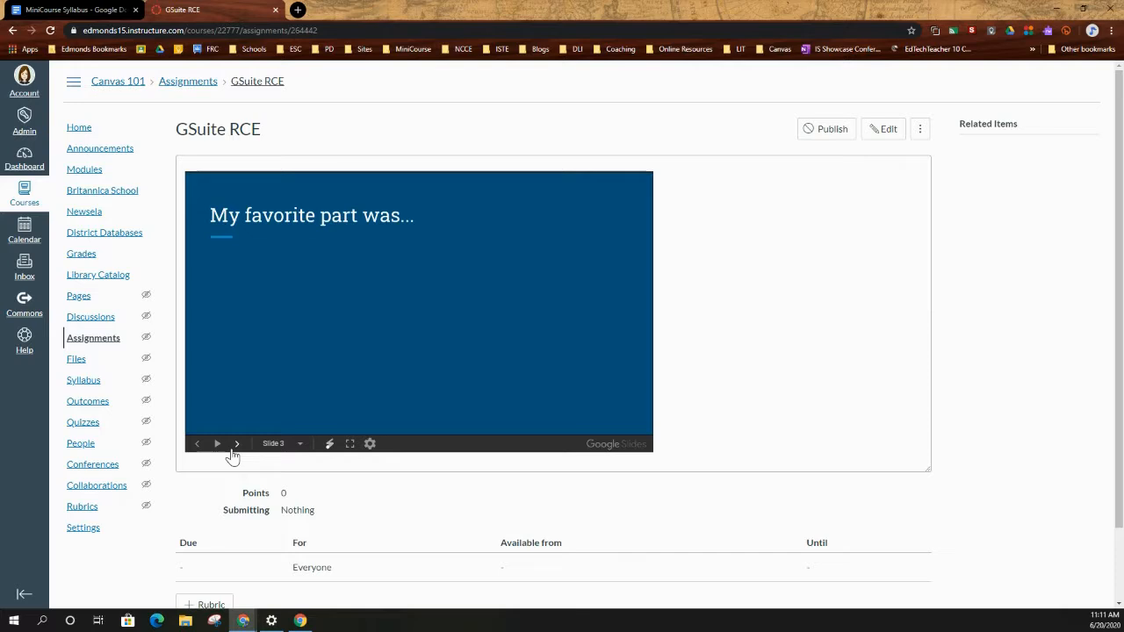
left_click(199, 451)
left_click(199, 450)
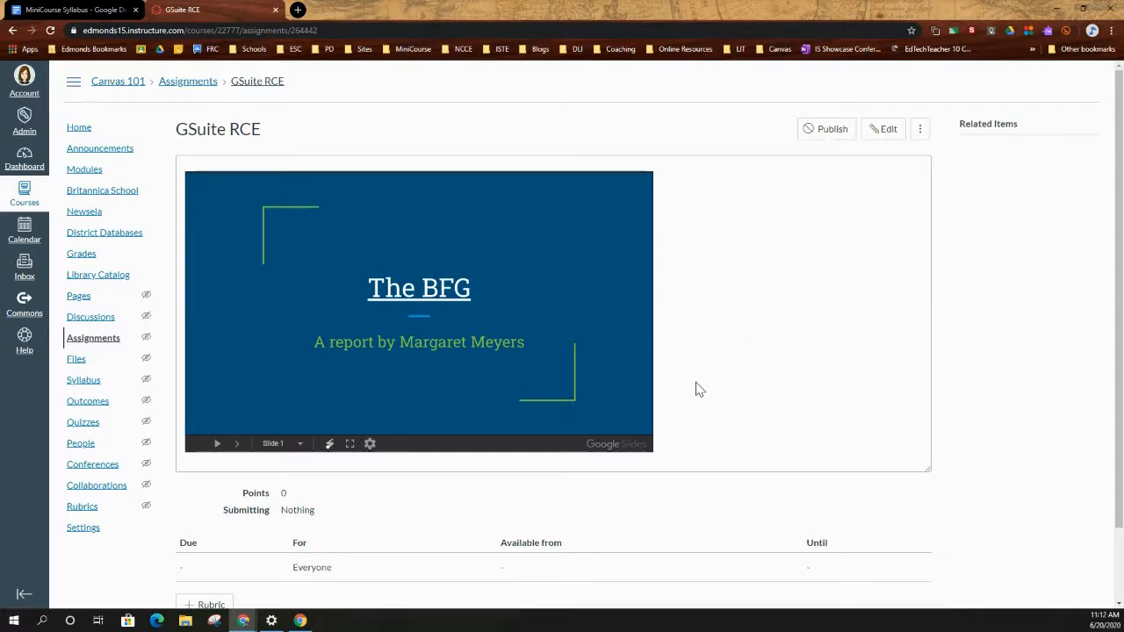
- Reopen the GSuite RCE assignment for editing and enlarge the description area to fit the whole embedded slide
scroll(699, 389, "down", 1)
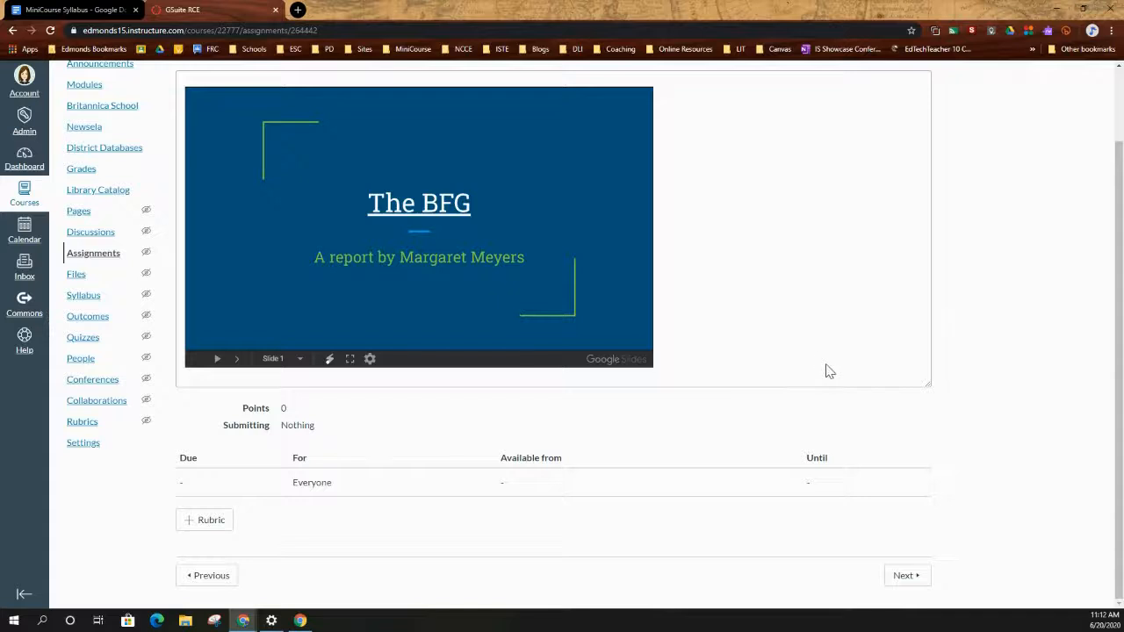
scroll(826, 372, "up", 2)
left_click(881, 129)
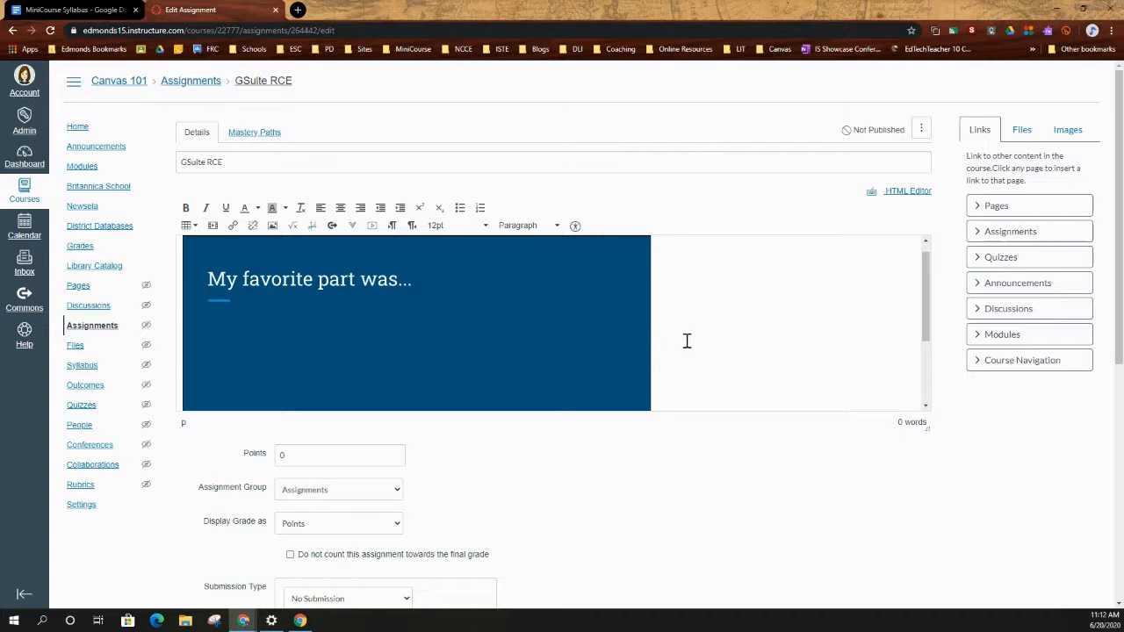
left_click_drag(928, 429, 924, 574)
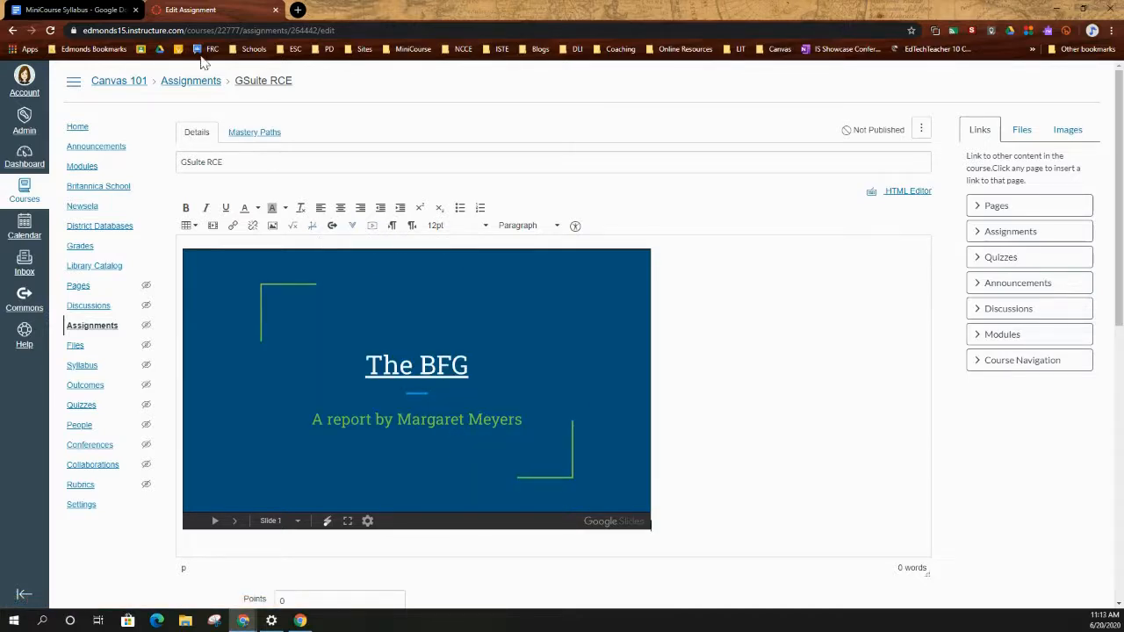
- Switch to the MiniCourse Syllabus in Google Docs and copy its share link from the sharing settings
left_click(46, 8)
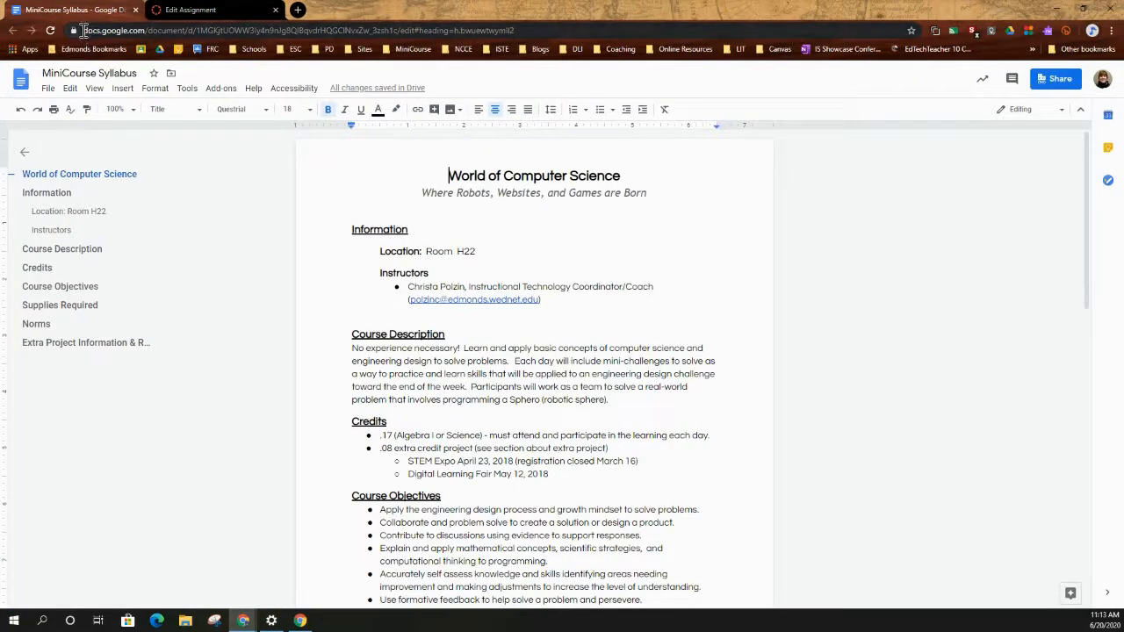
left_click(85, 31)
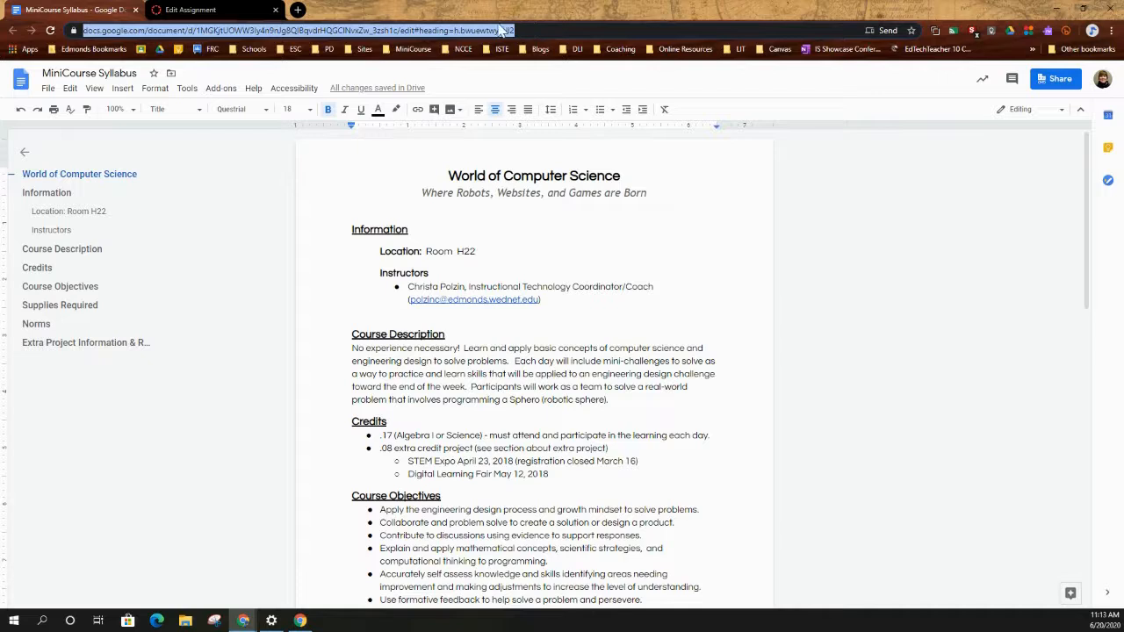
left_click(1042, 88)
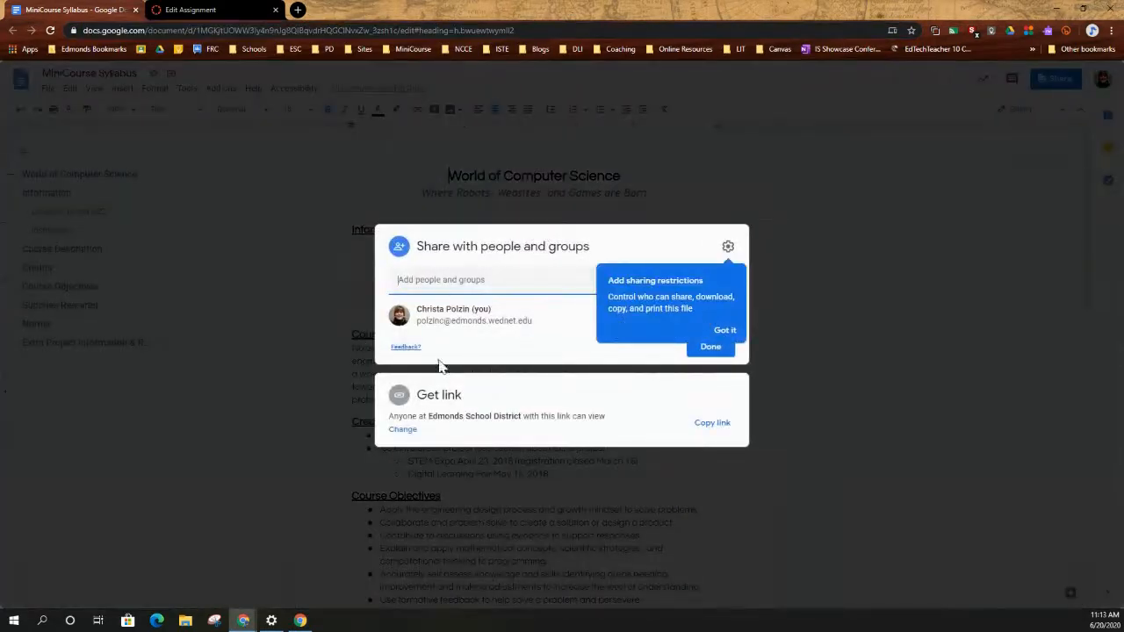
left_click(714, 424)
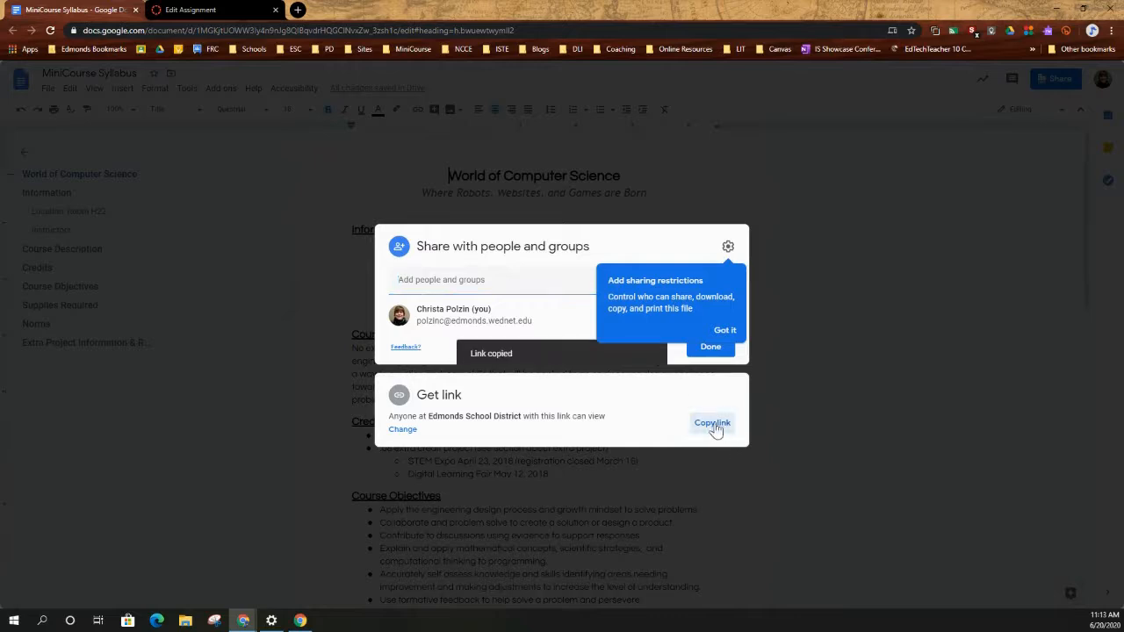
- Return to the Canvas assignment and add the word "Syllabus" below the embedded slides
left_click(188, 9)
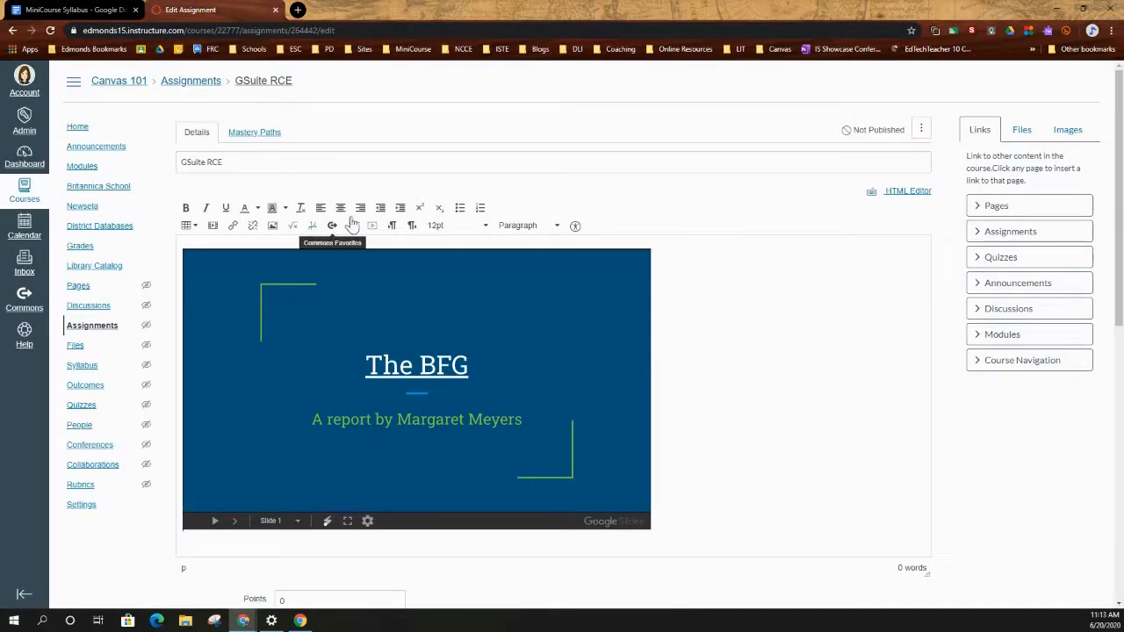
scroll(663, 443, "down", 2)
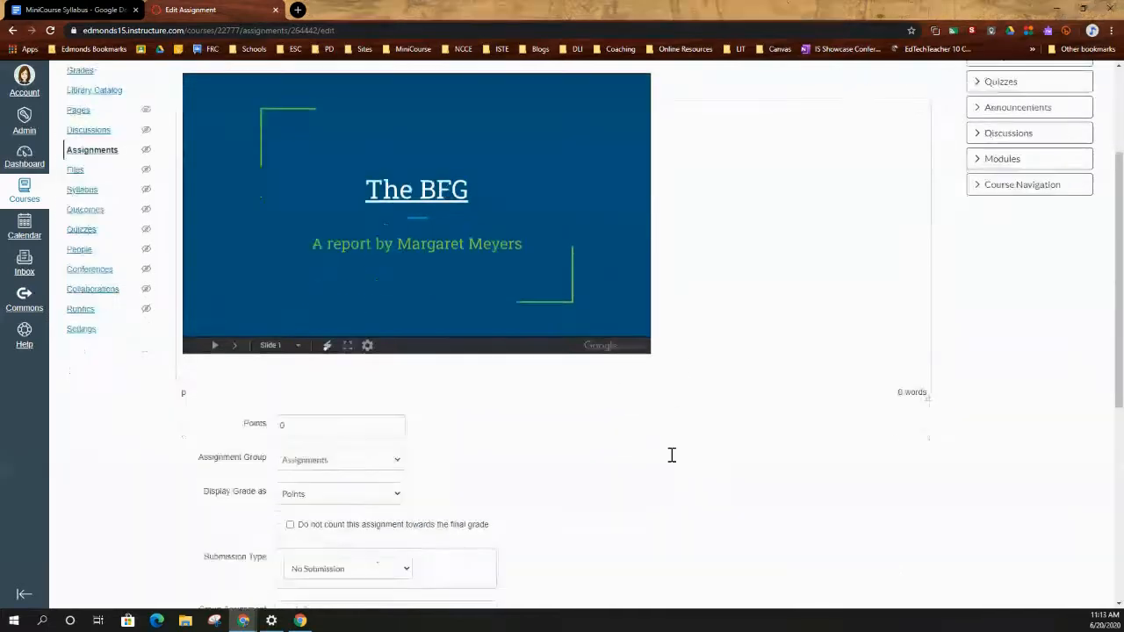
left_click(684, 318)
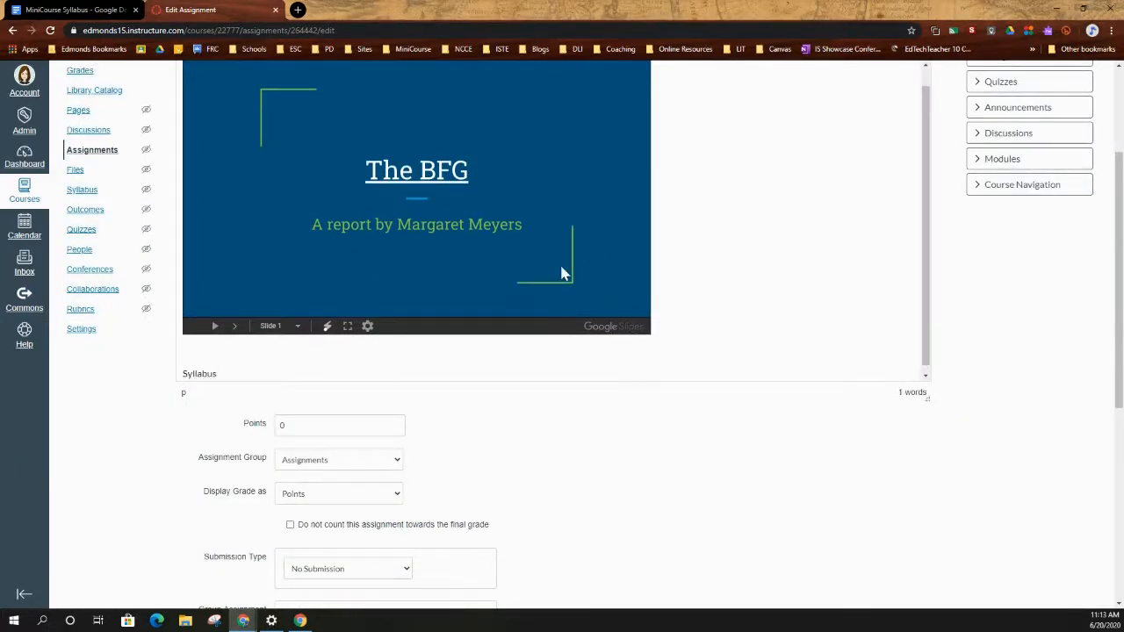
- Link the word "Syllabus" in the assignment description to the copied Google Docs share link
left_click_drag(231, 372, 166, 371)
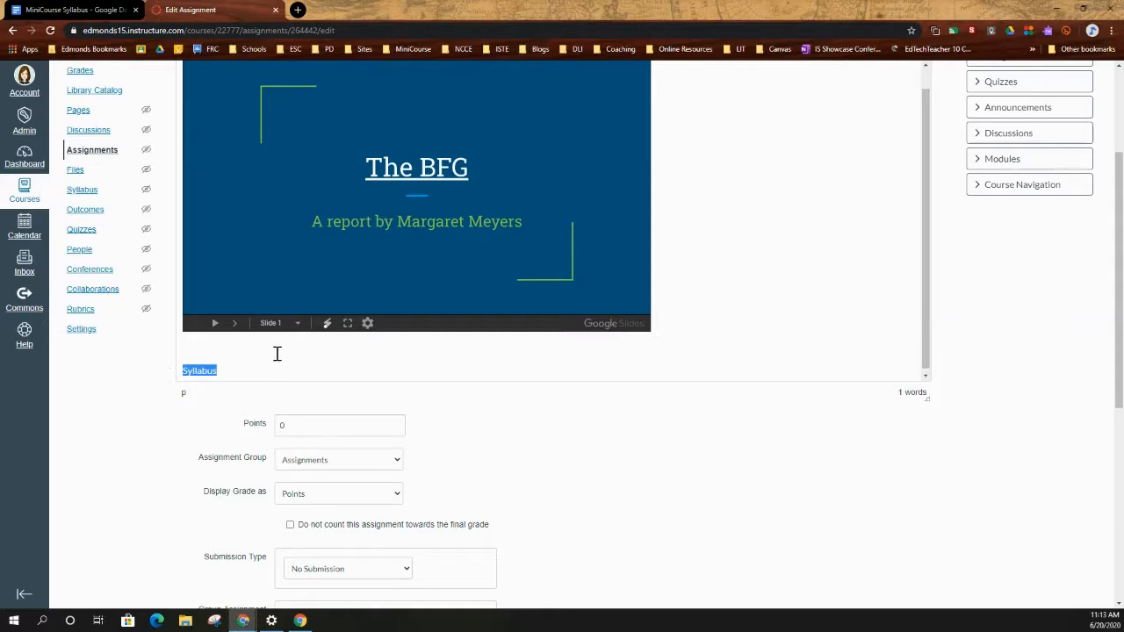
key("BackSpace")
scroll(744, 283, "up", 2)
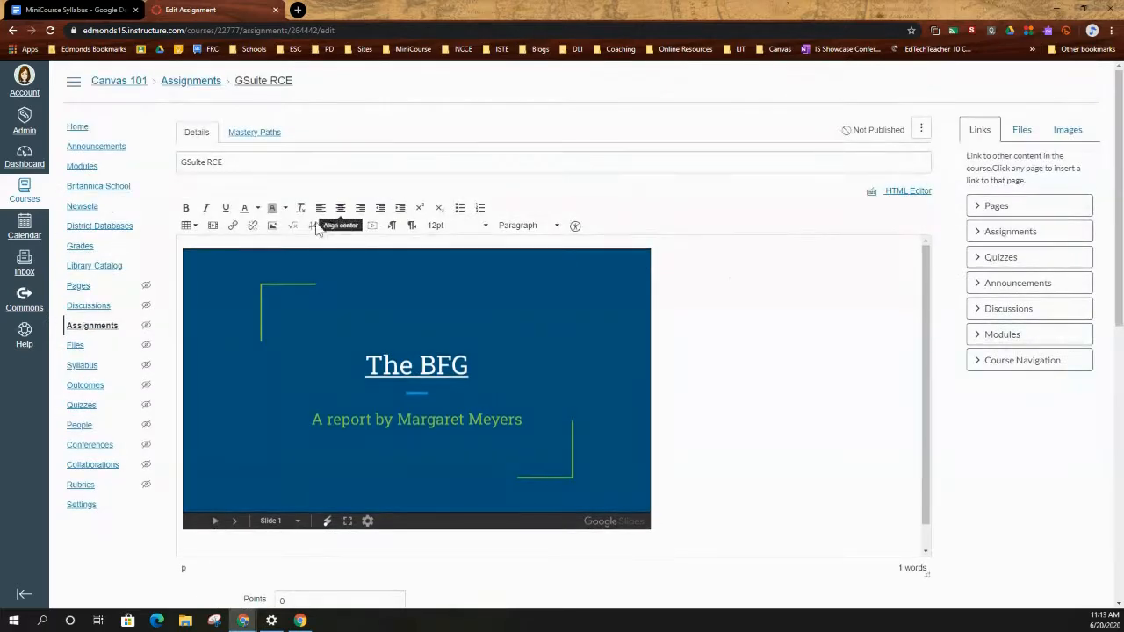
left_click(233, 225)
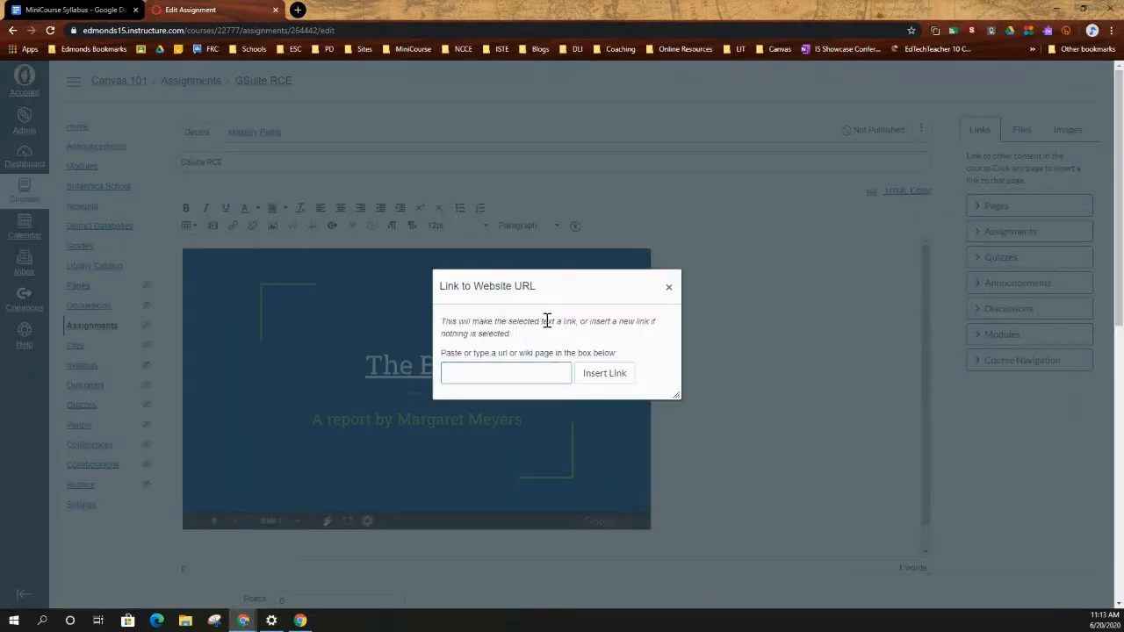
key("ctrl+v")
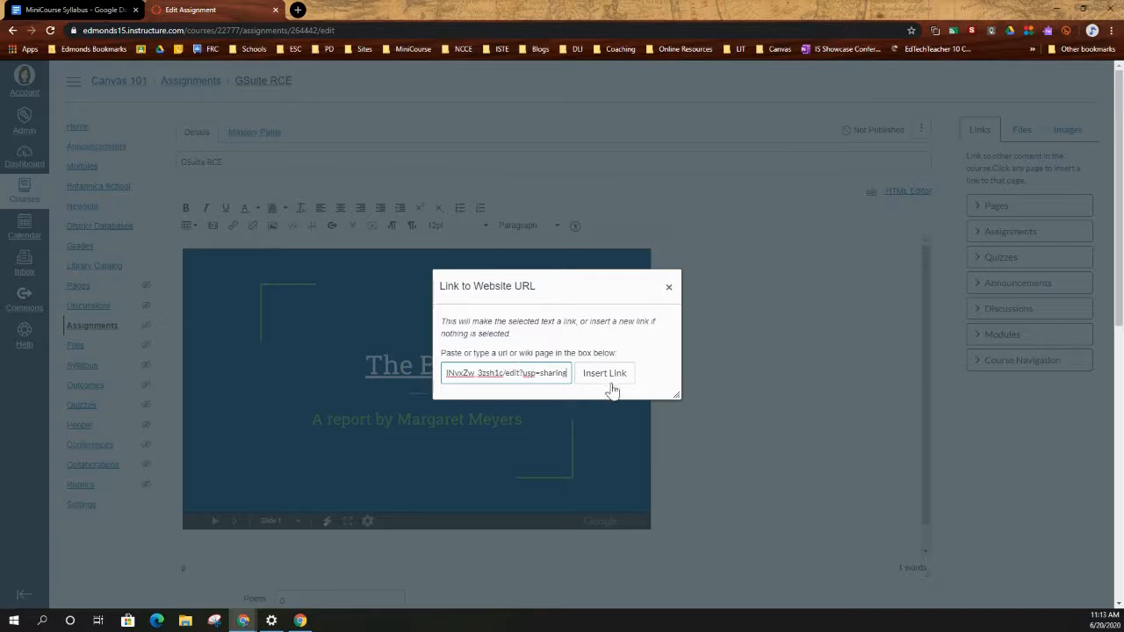
left_click(603, 377)
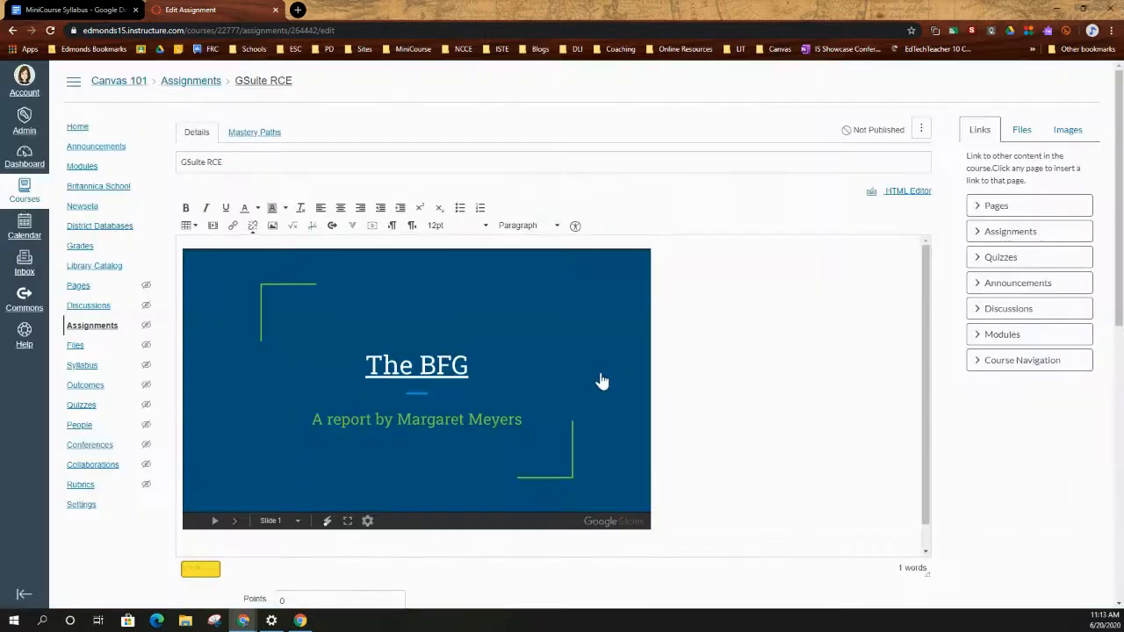
scroll(702, 399, "down", 1)
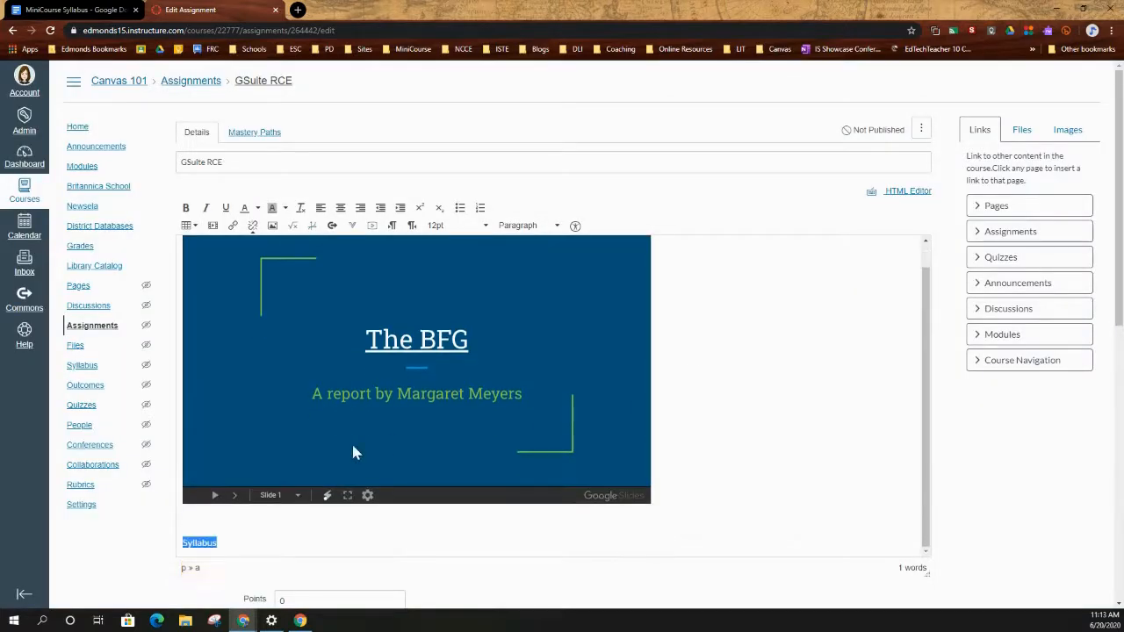
left_click(230, 537)
scroll(840, 463, "down", 3)
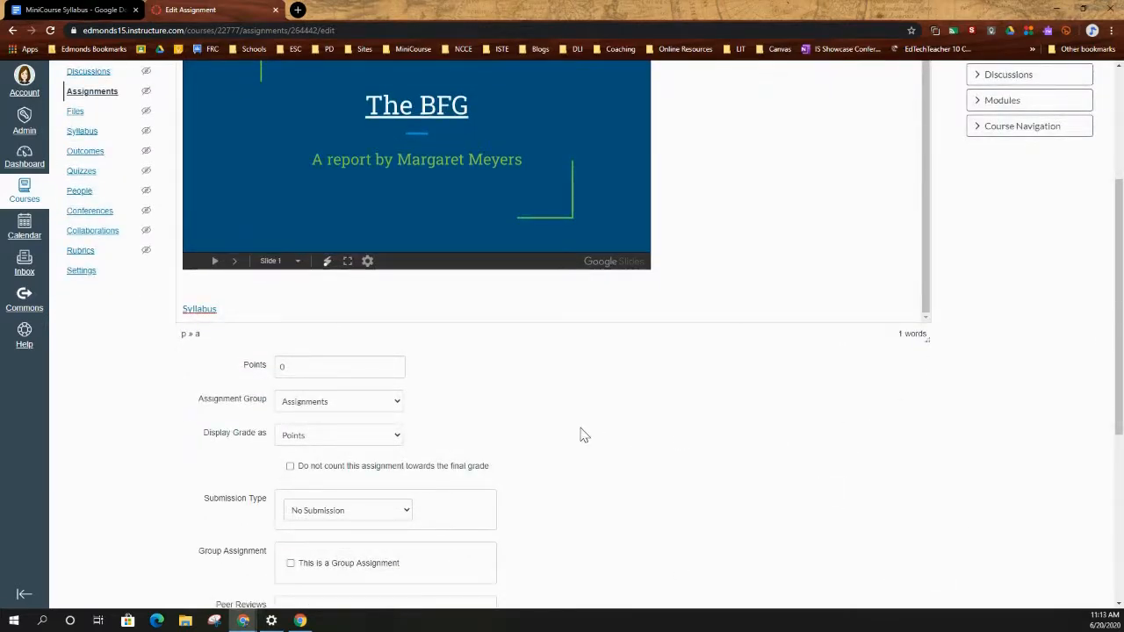
scroll(606, 413, "up", 3)
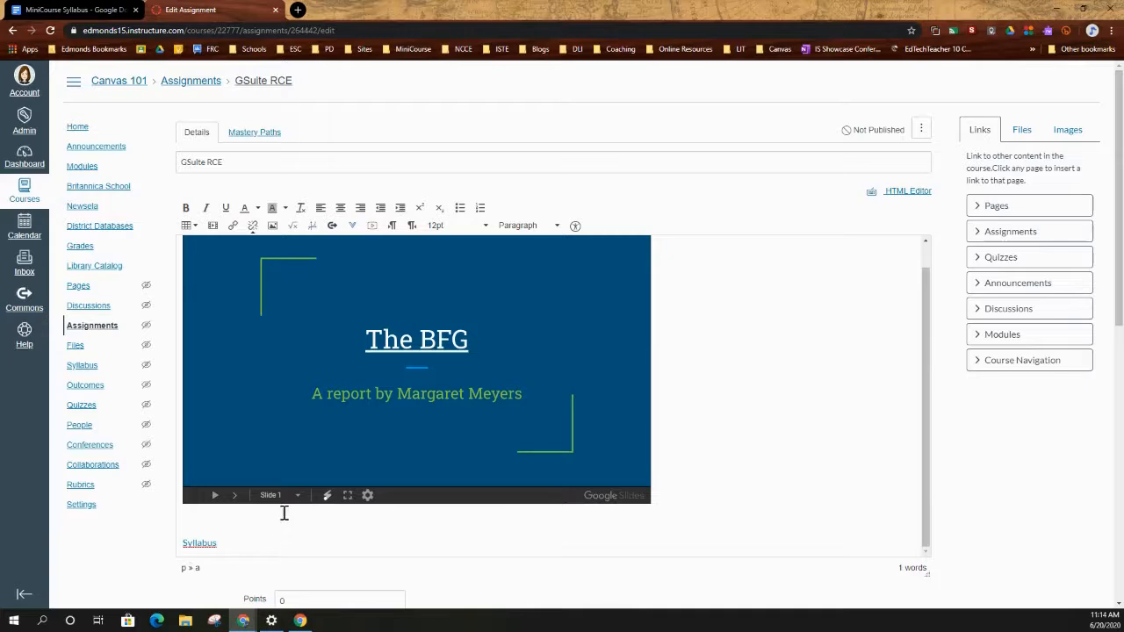
scroll(355, 523, "down", 3)
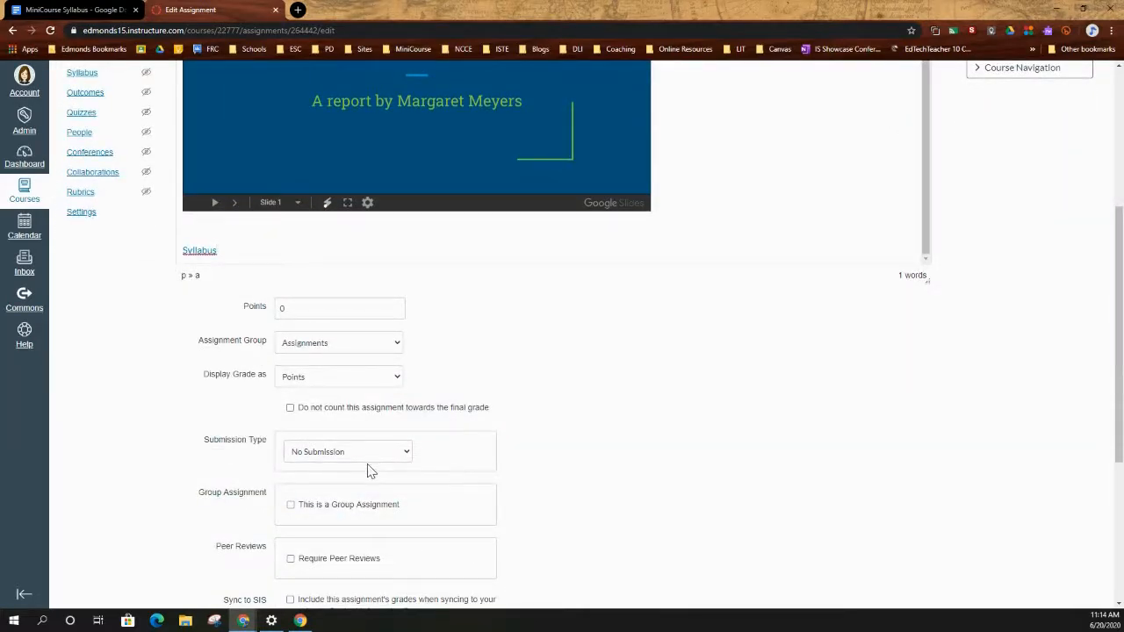
scroll(364, 466, "up", 3)
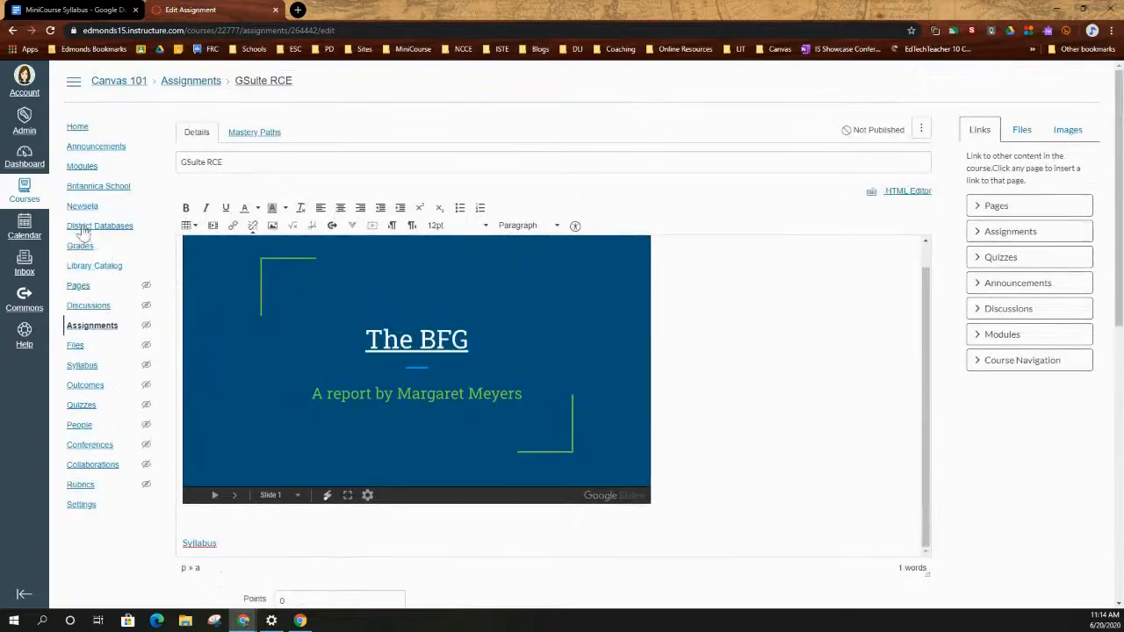
- Switch to the MiniCourse Syllabus in Google Docs, close the sharing settings and replace the "edit" ending of its URL with "copy"
left_click(77, 10)
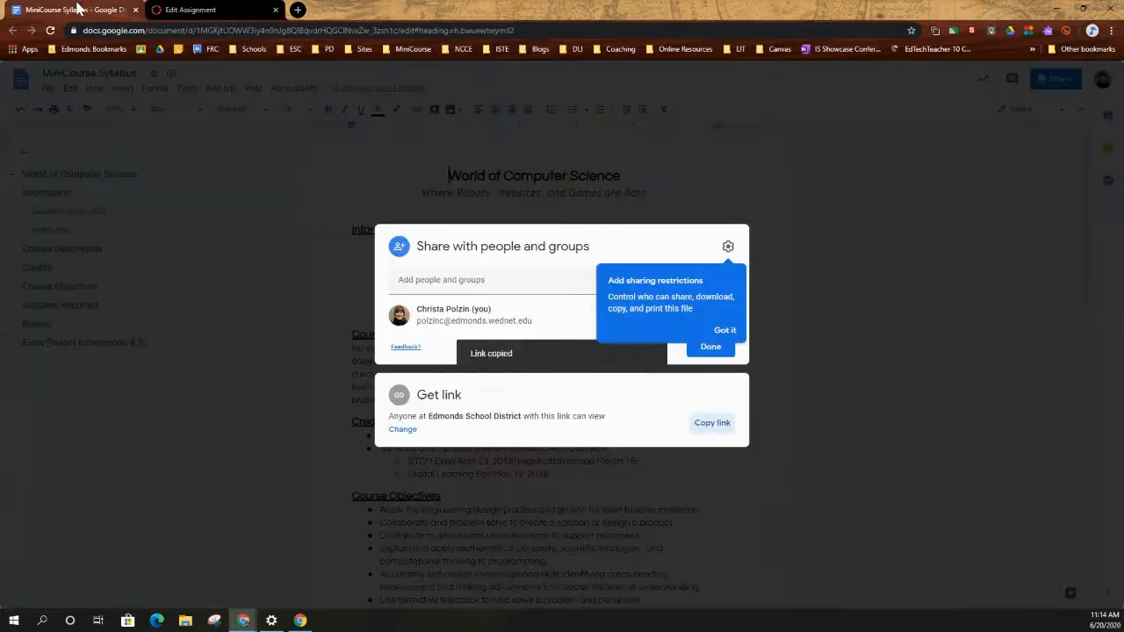
left_click(757, 388)
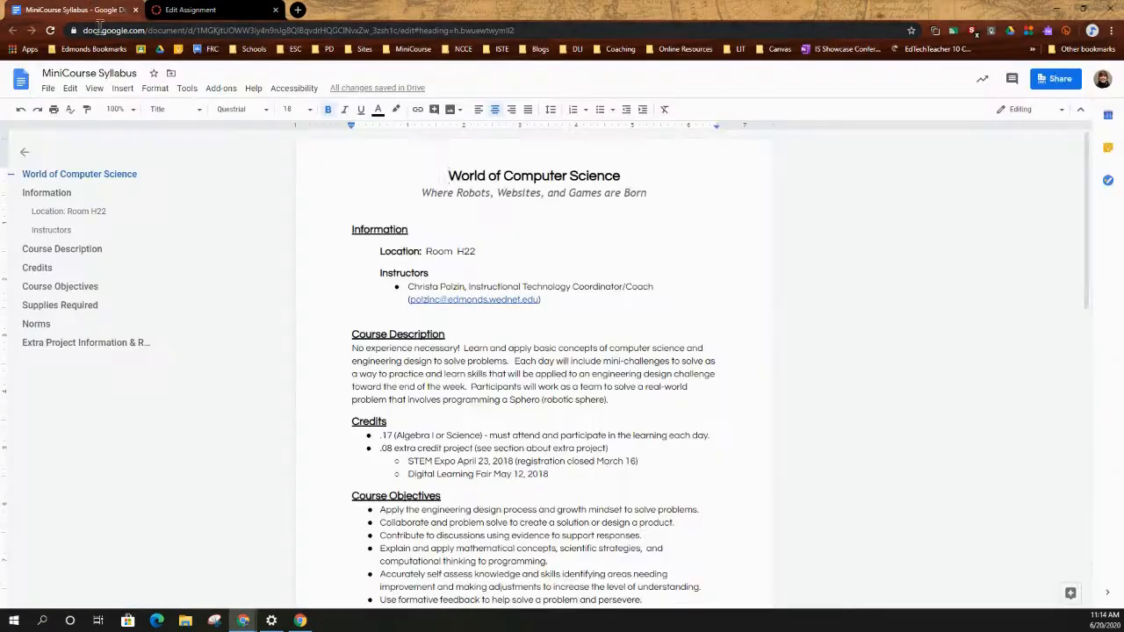
left_click_drag(84, 30, 518, 32)
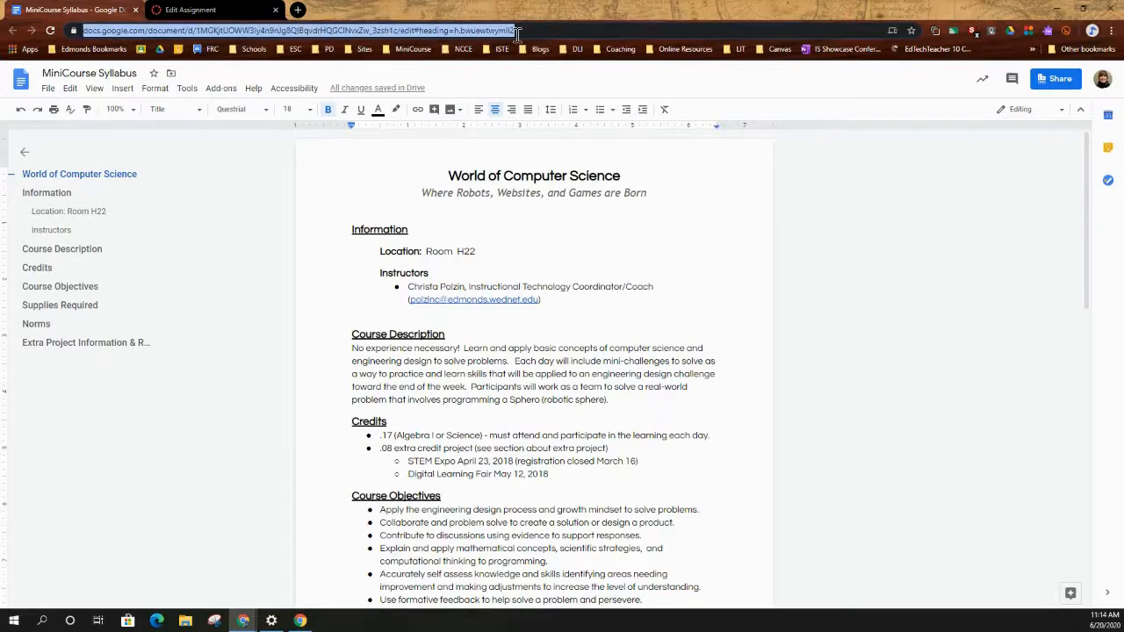
left_click(410, 29)
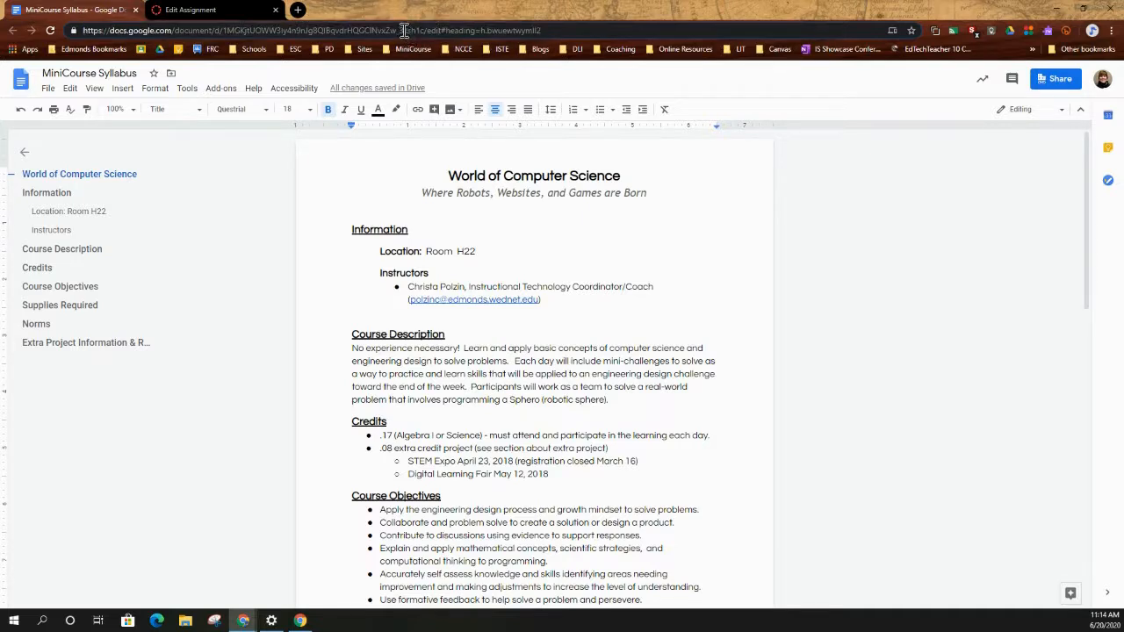
left_click_drag(428, 29, 616, 24)
type("copy")
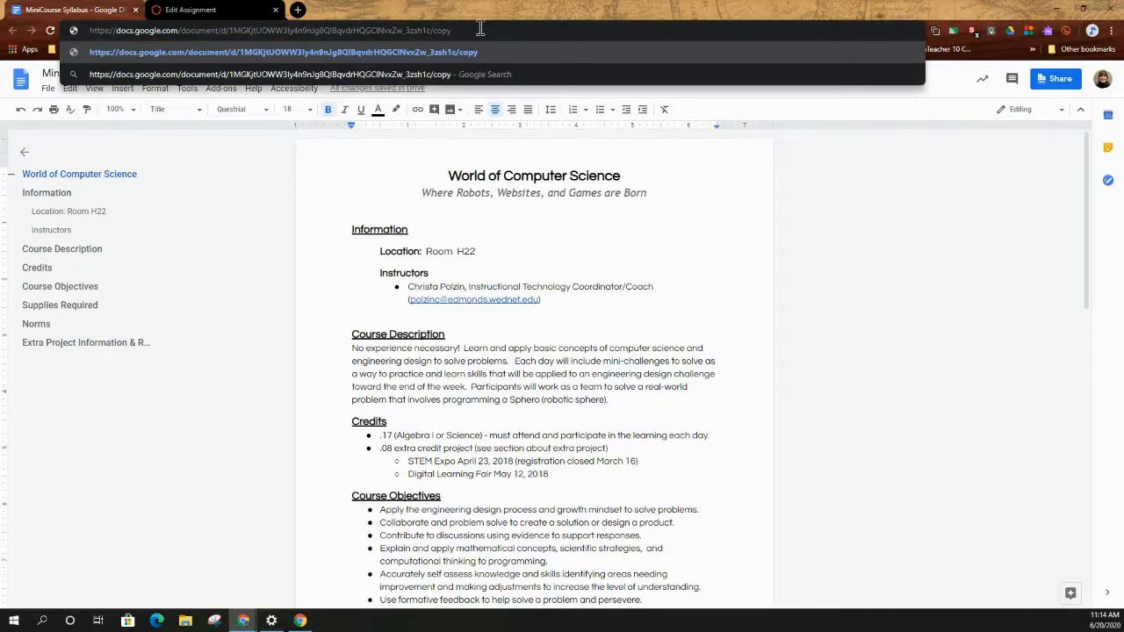
- Copy the complete modified document URL that ends in "/copy"
key("ctrl+a")
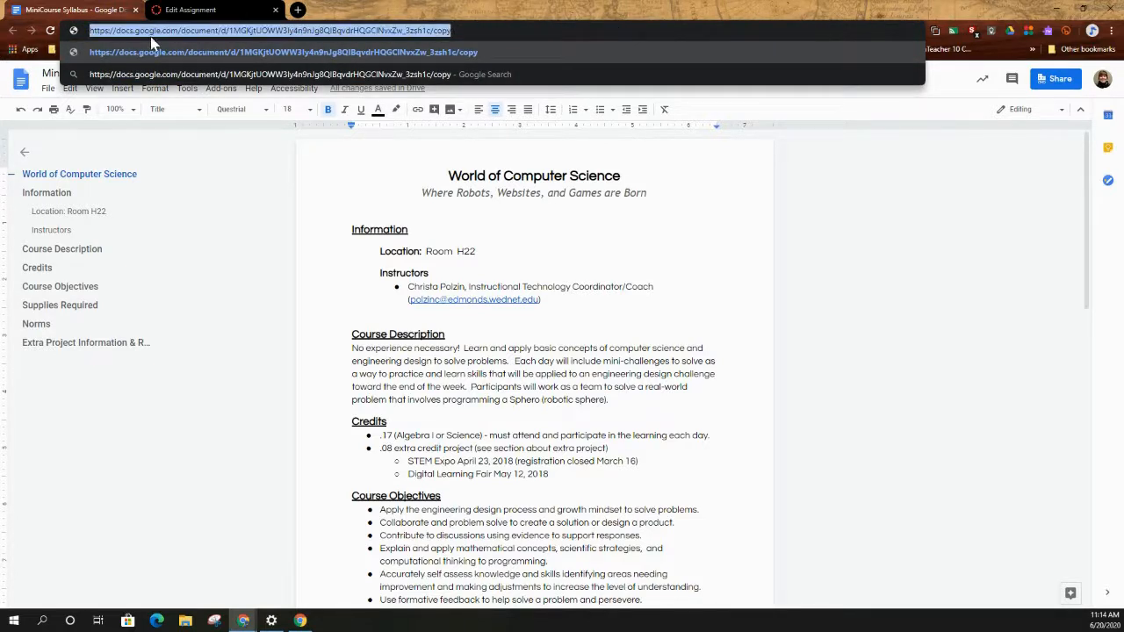
right_click(150, 36)
left_click(187, 120)
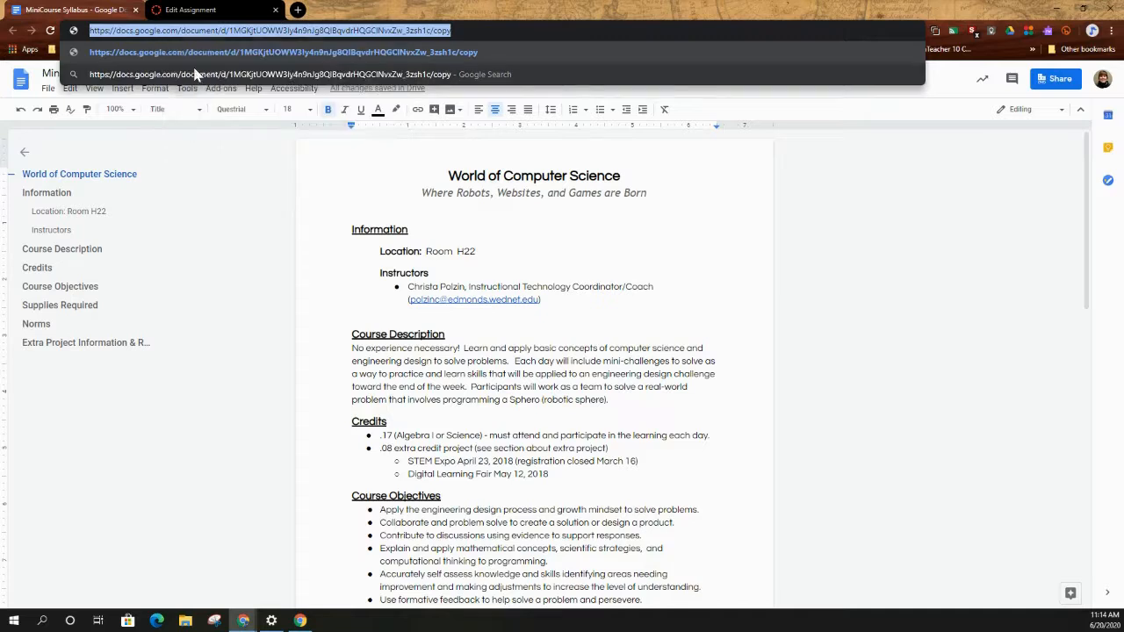
- Return to the Canvas assignment and add the line "Syllabus make a copy" between the embedded slides and the existing Syllabus link
left_click(305, 11)
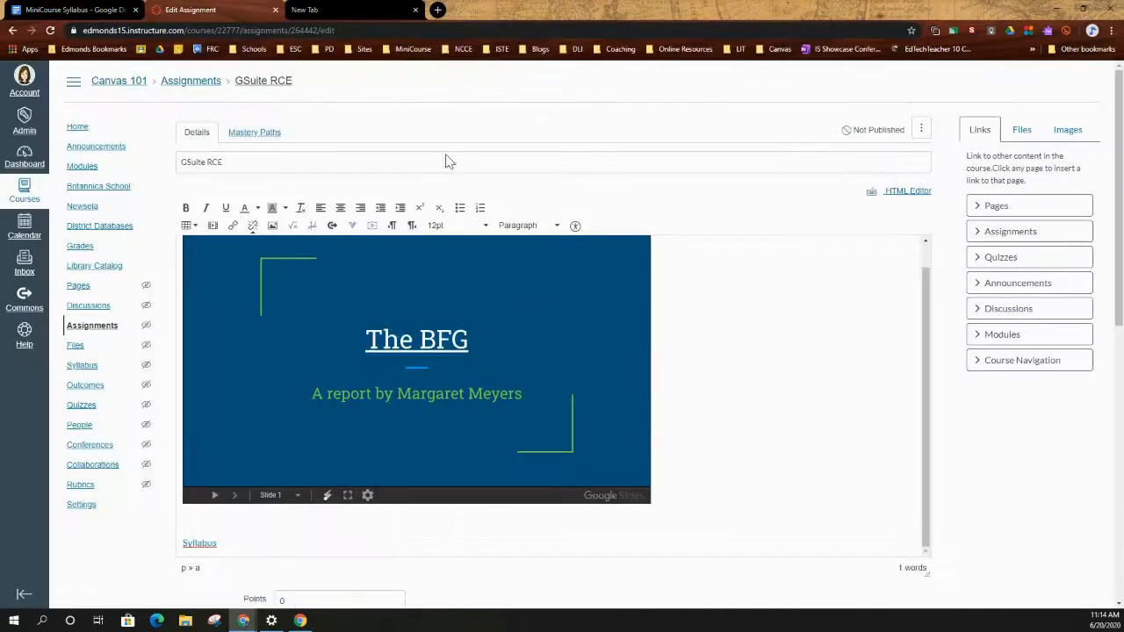
scroll(791, 489, "down", 2)
scroll(335, 331, "up", 2)
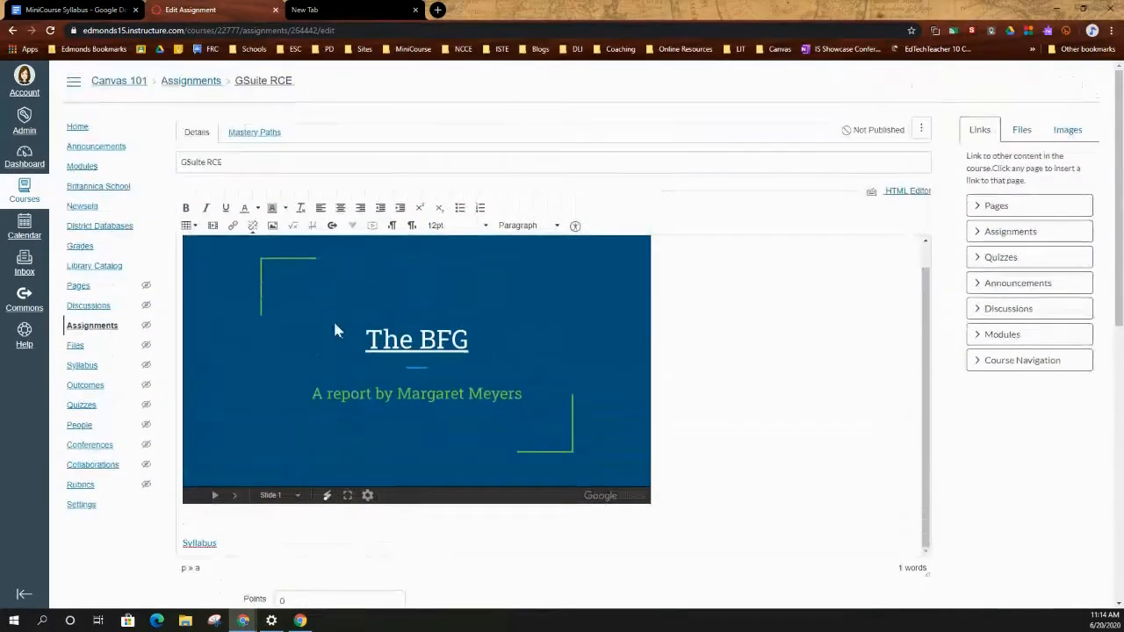
scroll(632, 466, "down", 1)
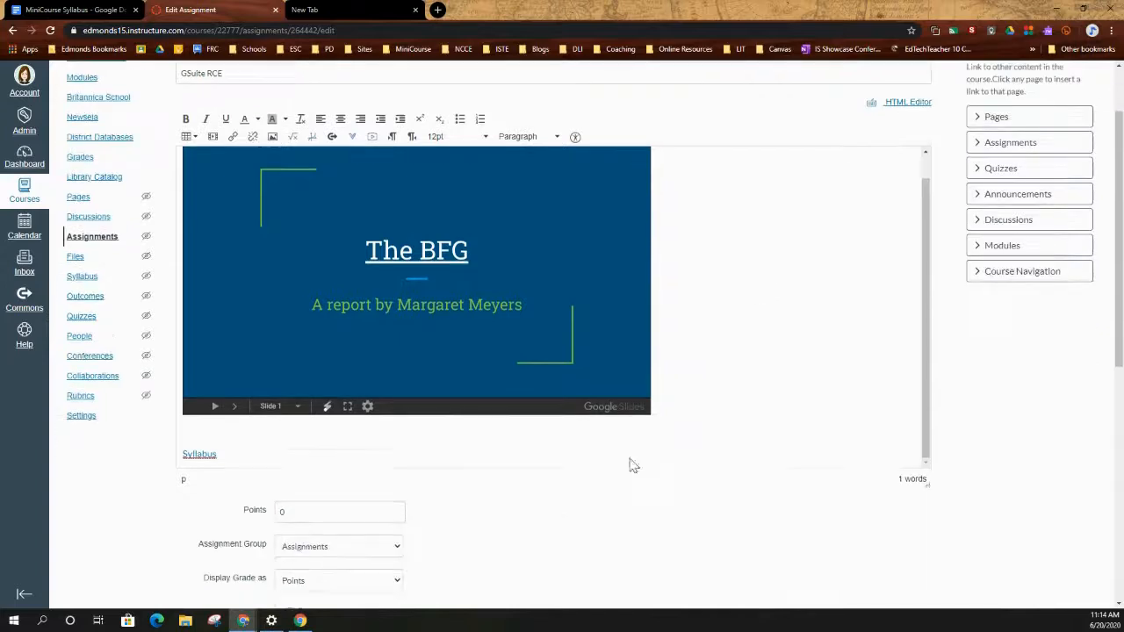
scroll(632, 465, "down", 1)
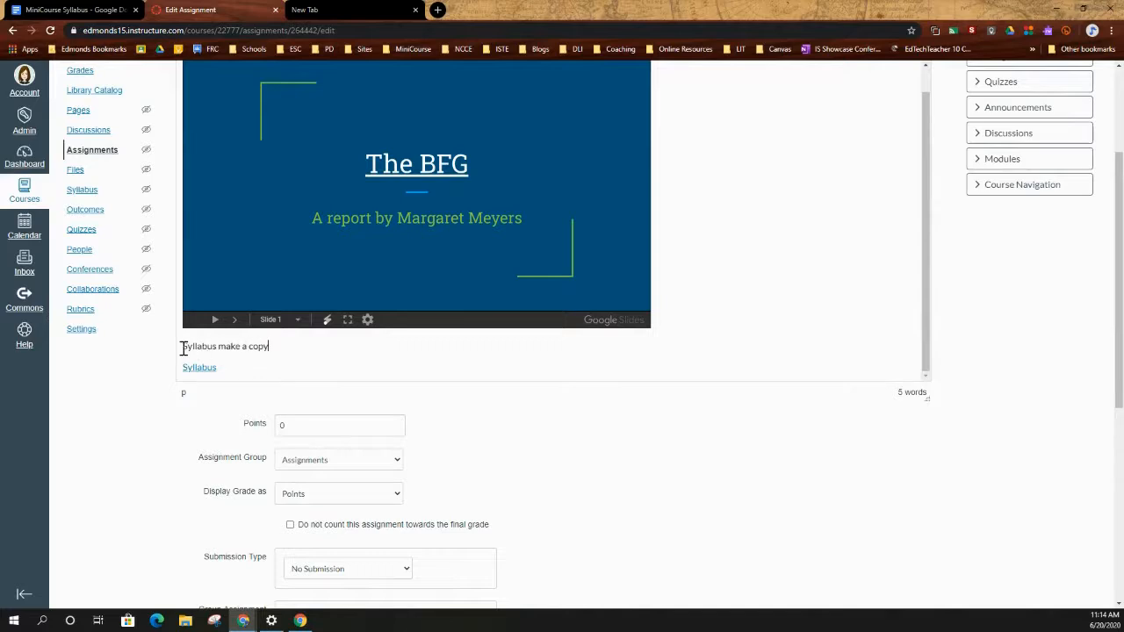
- Link the word "Syllabus" in the "Syllabus make a copy" line to the copied URL ending in "/copy"
left_click_drag(180, 346, 218, 346)
scroll(306, 166, "up", 1)
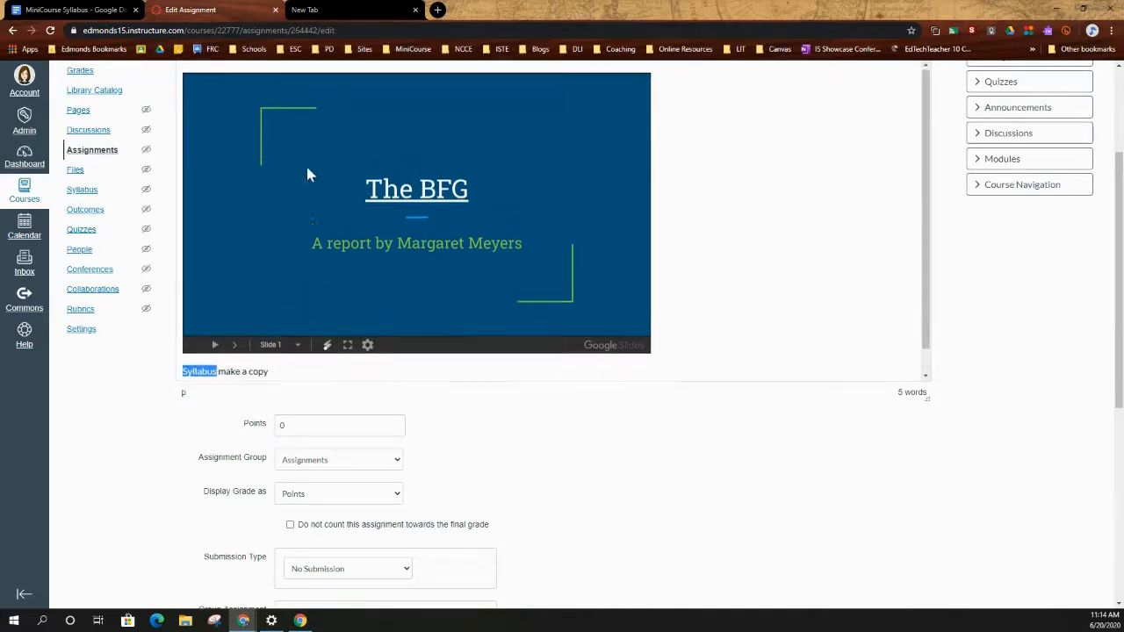
scroll(846, 211, "up", 1)
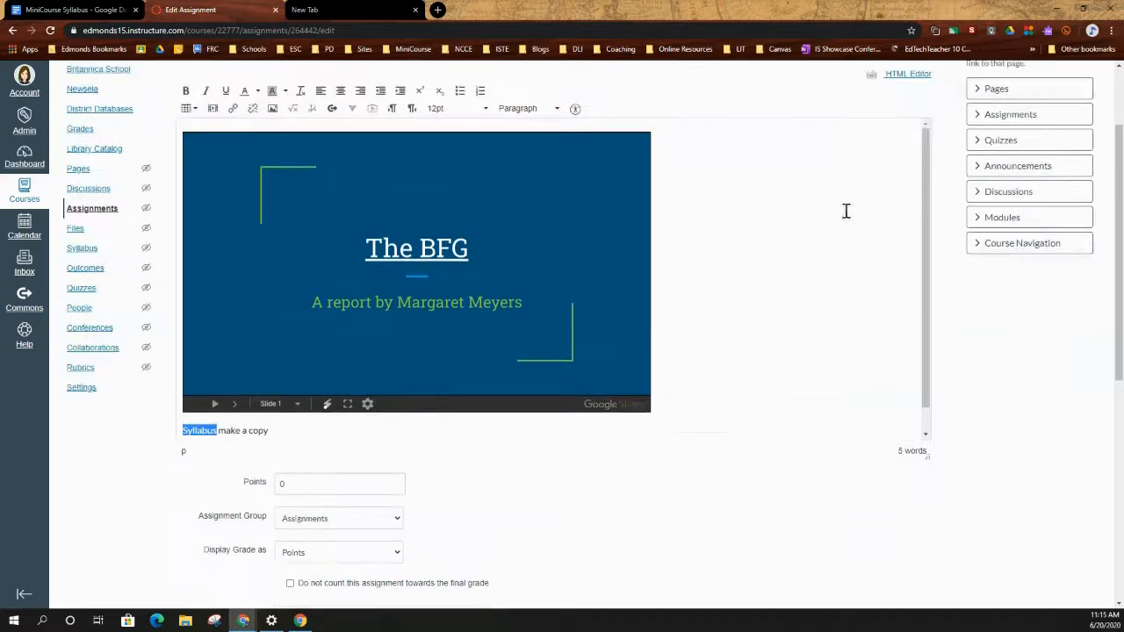
left_click(233, 109)
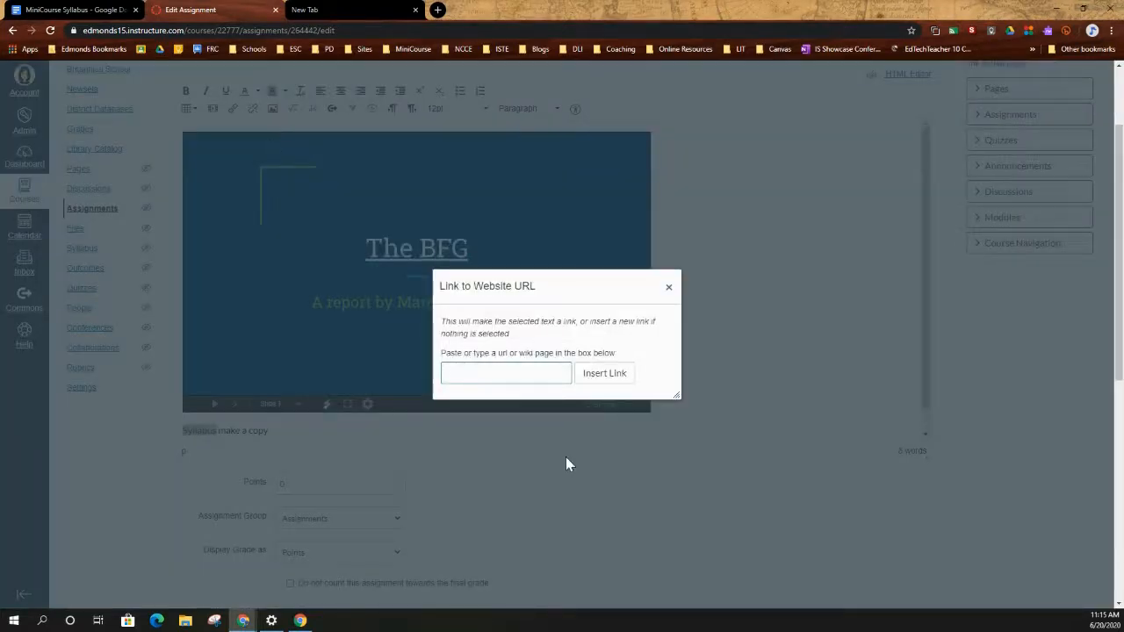
key("ctrl+v")
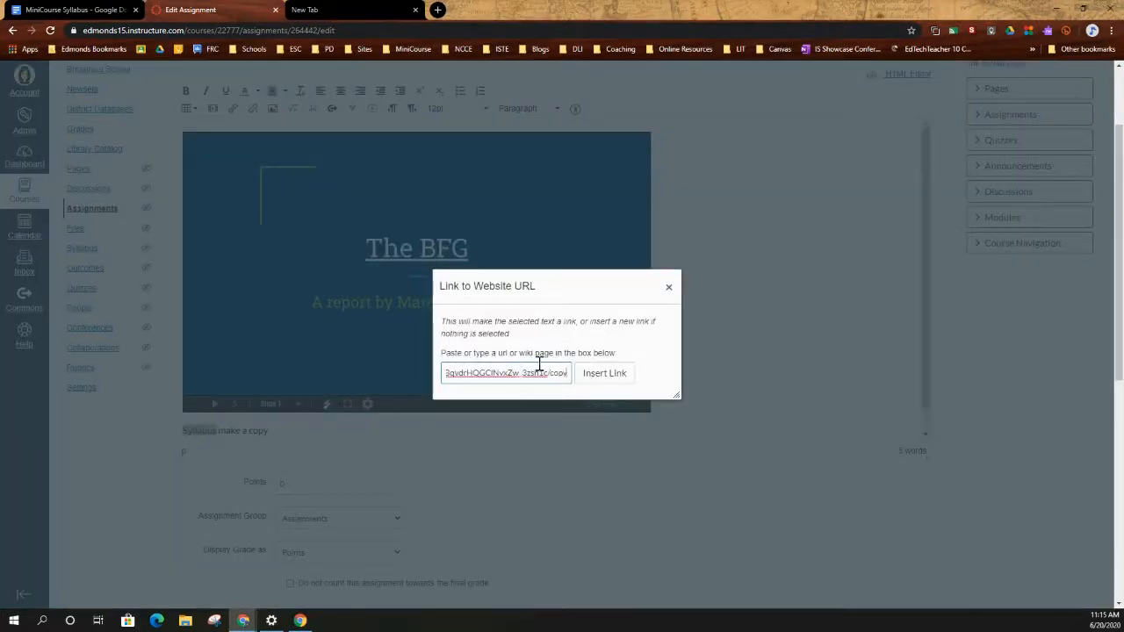
left_click(604, 379)
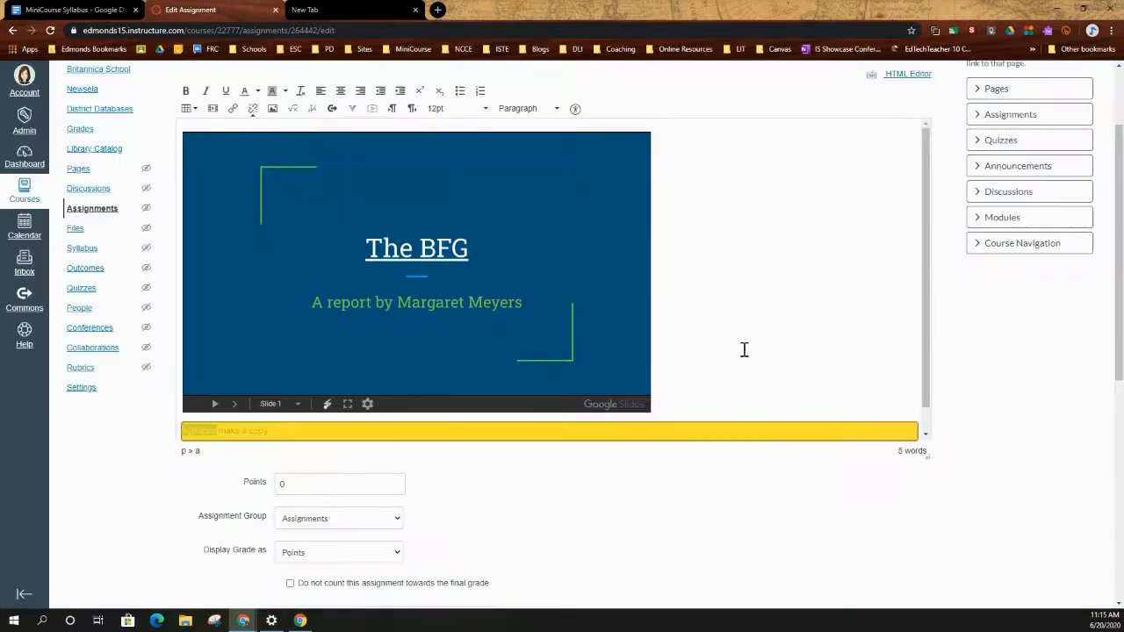
- Save the GSuite RCE assignment and test the Syllabus link in the "make a copy" line, returning to Canvas
scroll(791, 527, "down", 5)
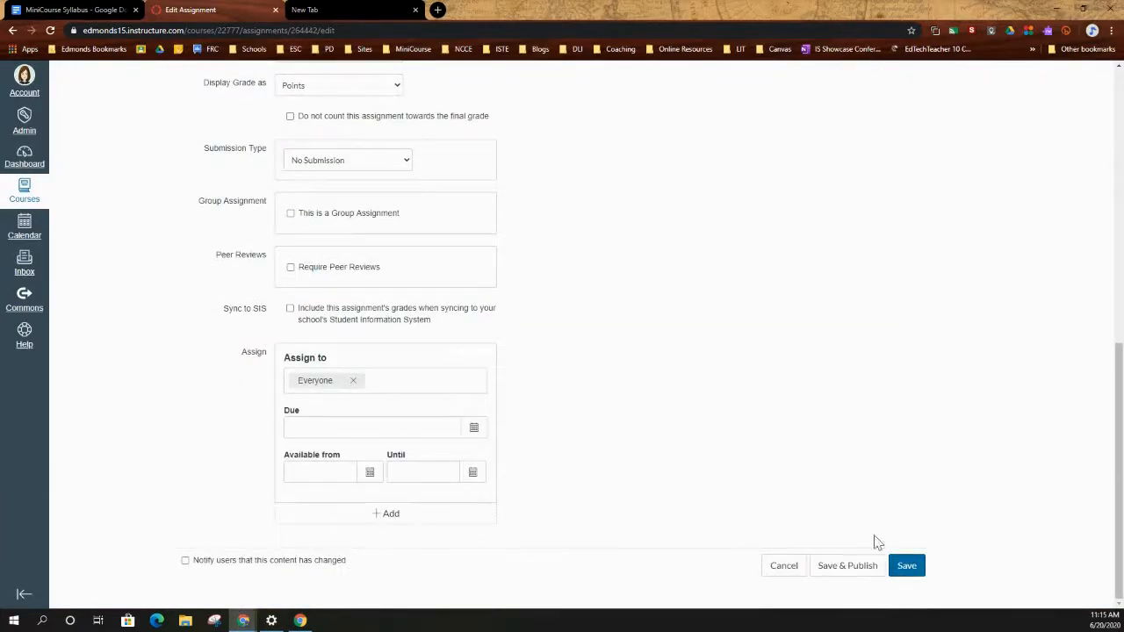
left_click(906, 567)
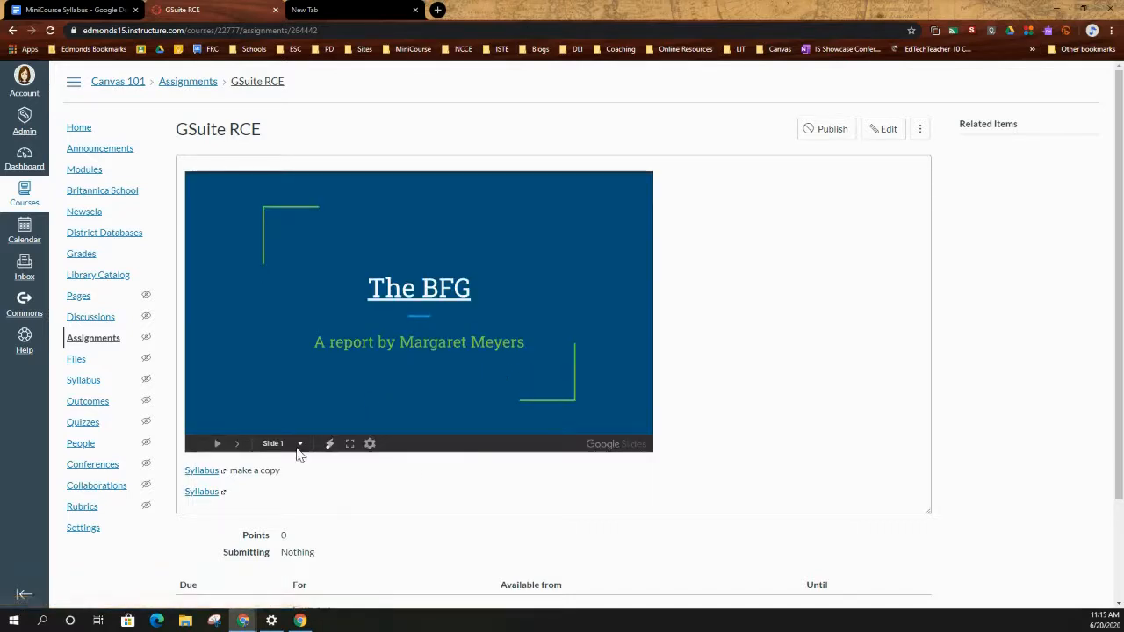
left_click(201, 471)
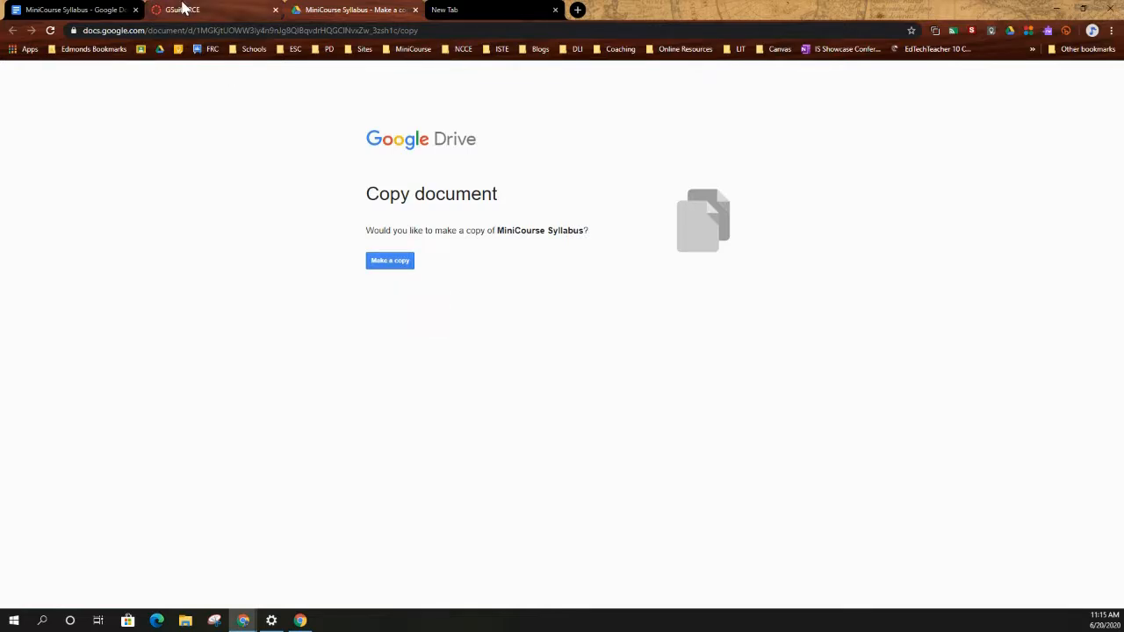
left_click(239, 11)
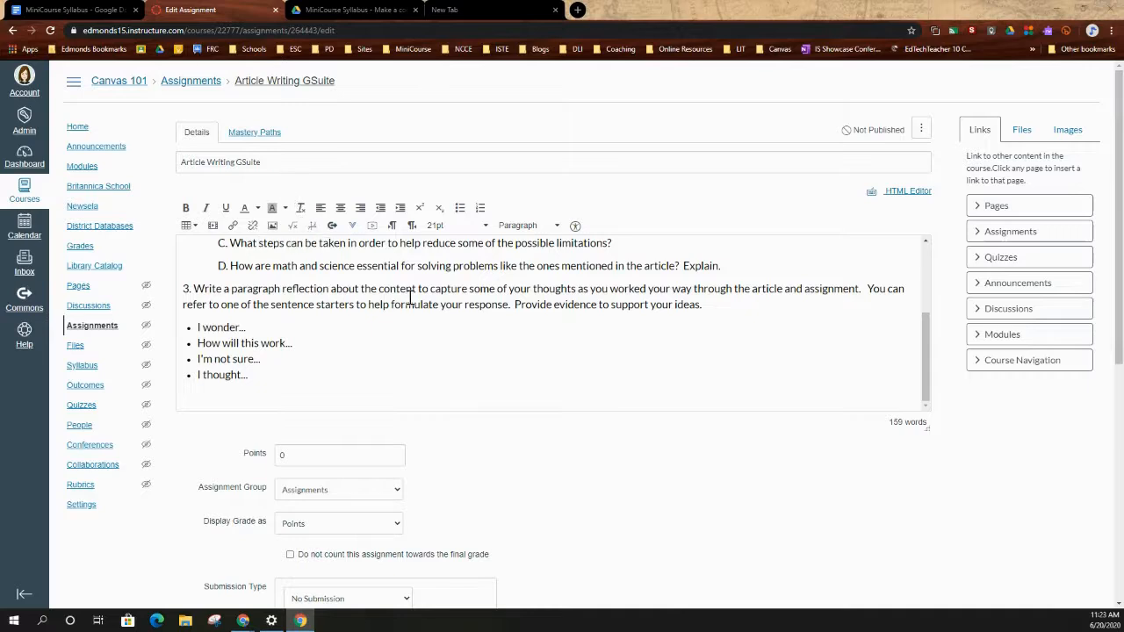
- Set the Article Writing GSuite assignment's submission type to Online and allow File Uploads as the entry option
scroll(409, 297, "down", 3)
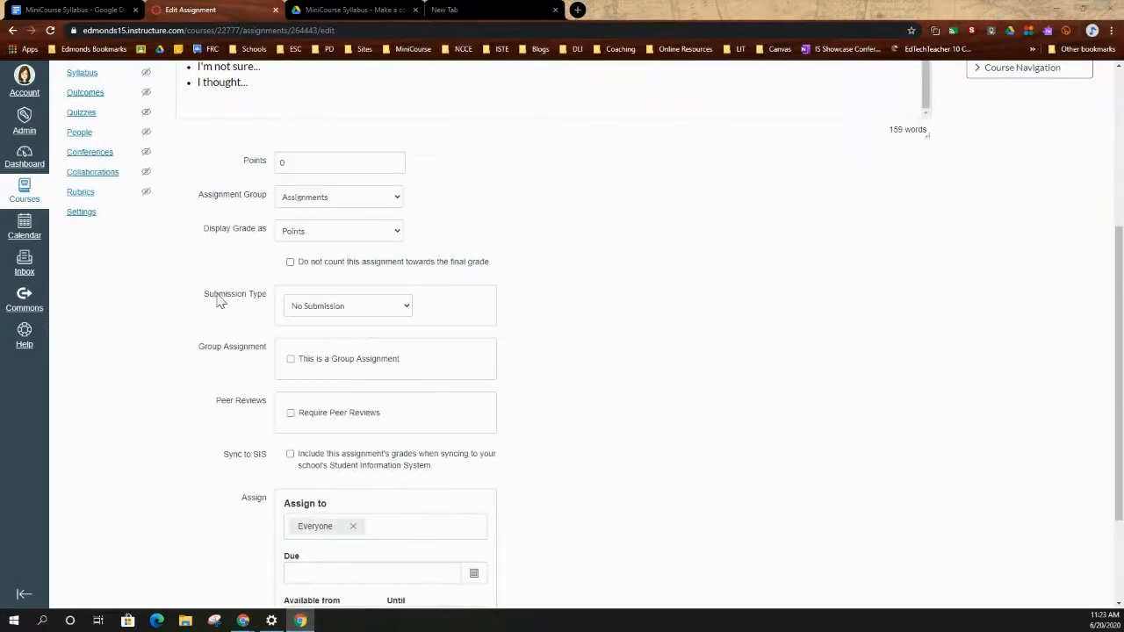
left_click(405, 309)
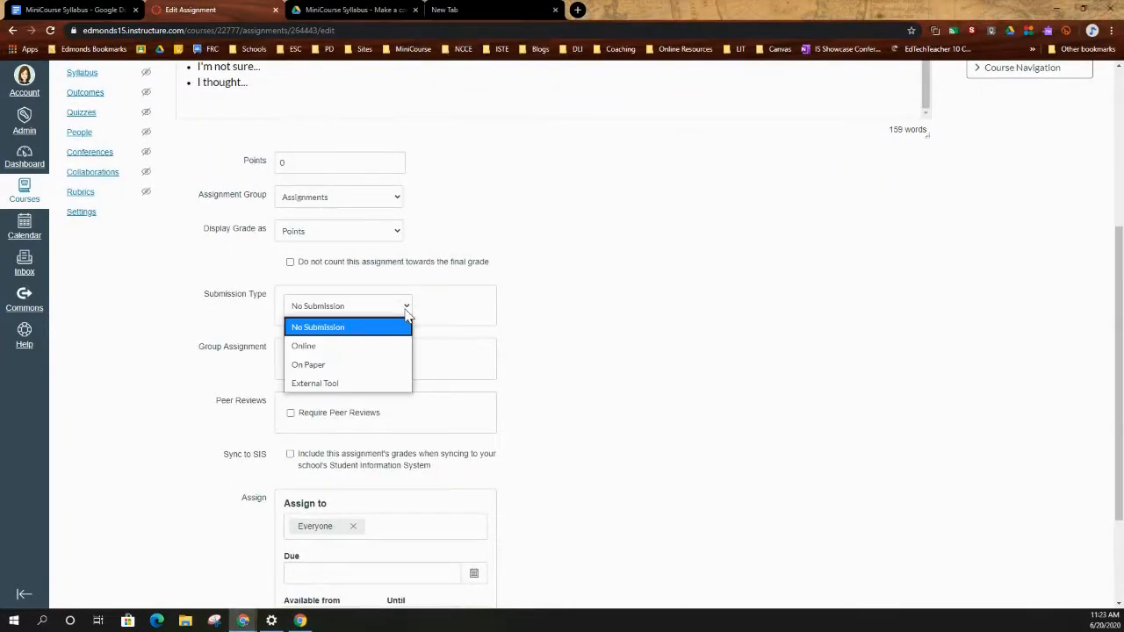
left_click(373, 353)
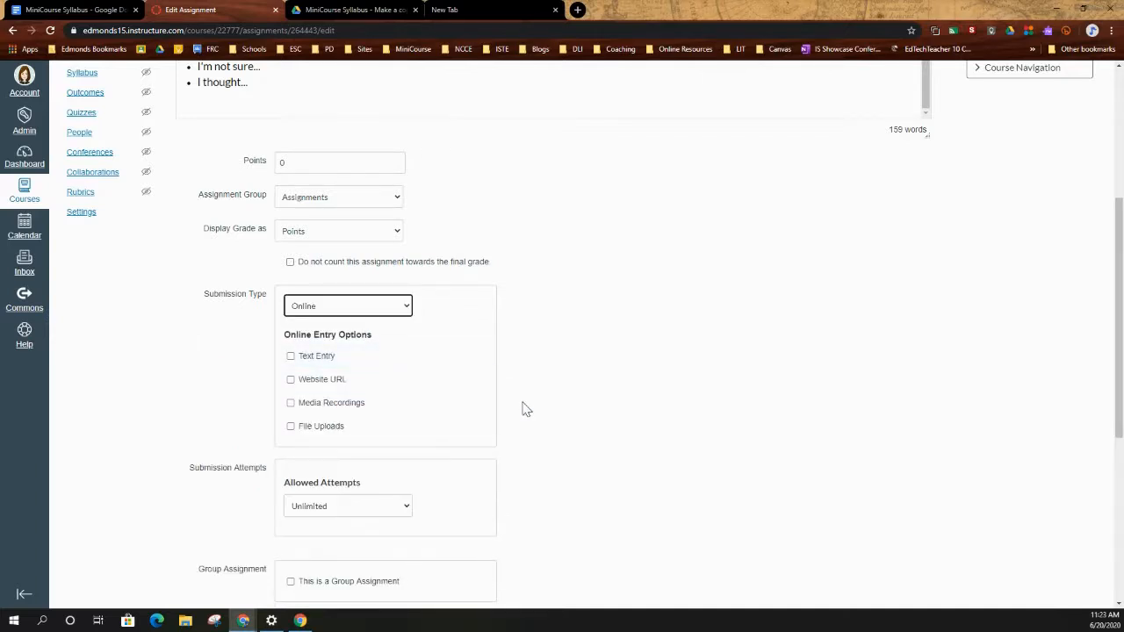
scroll(525, 409, "down", 1)
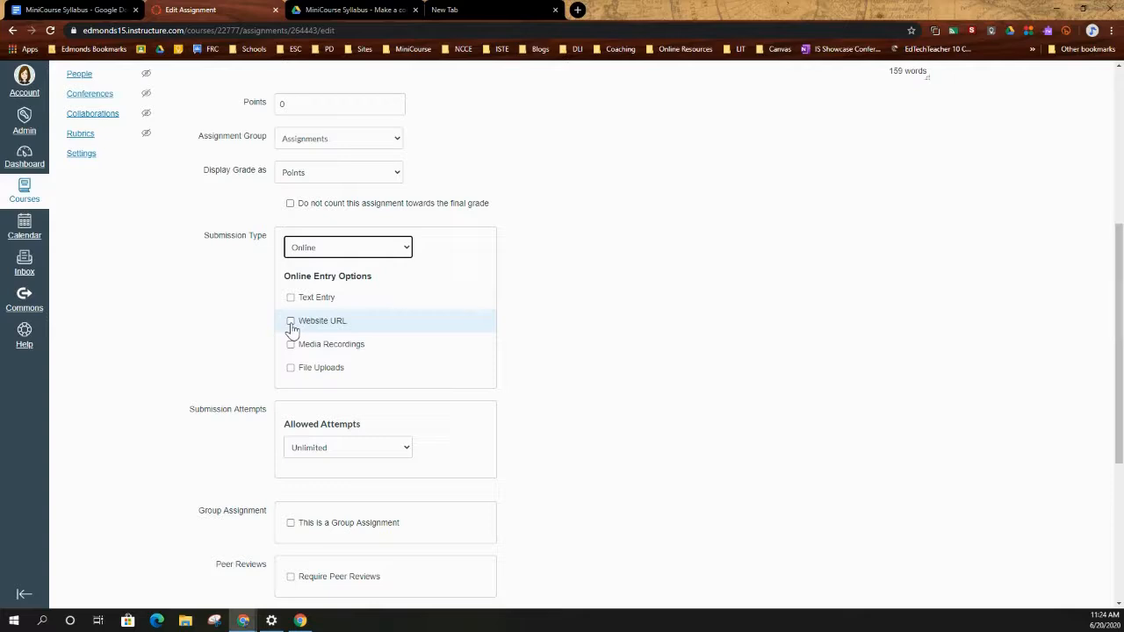
left_click(291, 373)
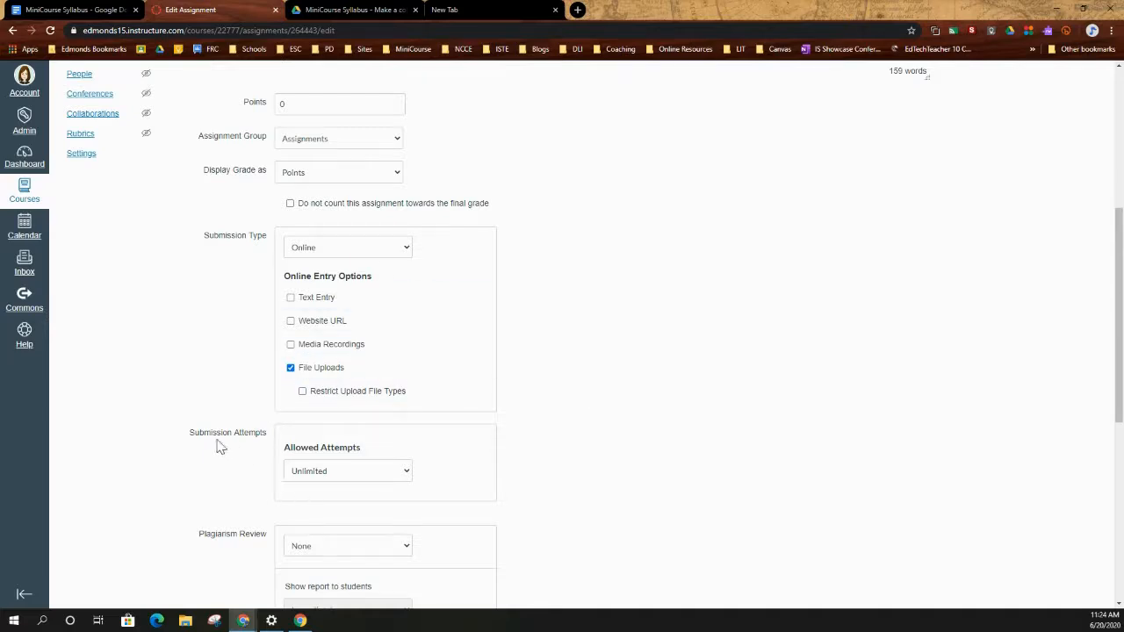
- Set the assignment's plagiarism review to Turnitin and look through its report options and the remaining assignment settings
scroll(215, 470, "down", 3)
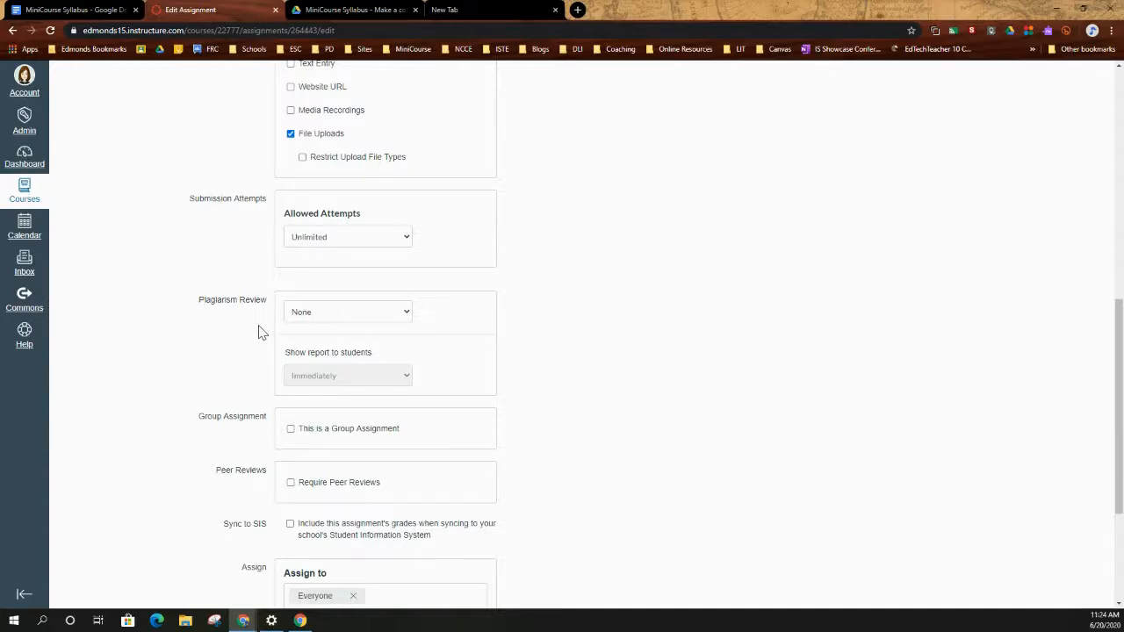
left_click(403, 318)
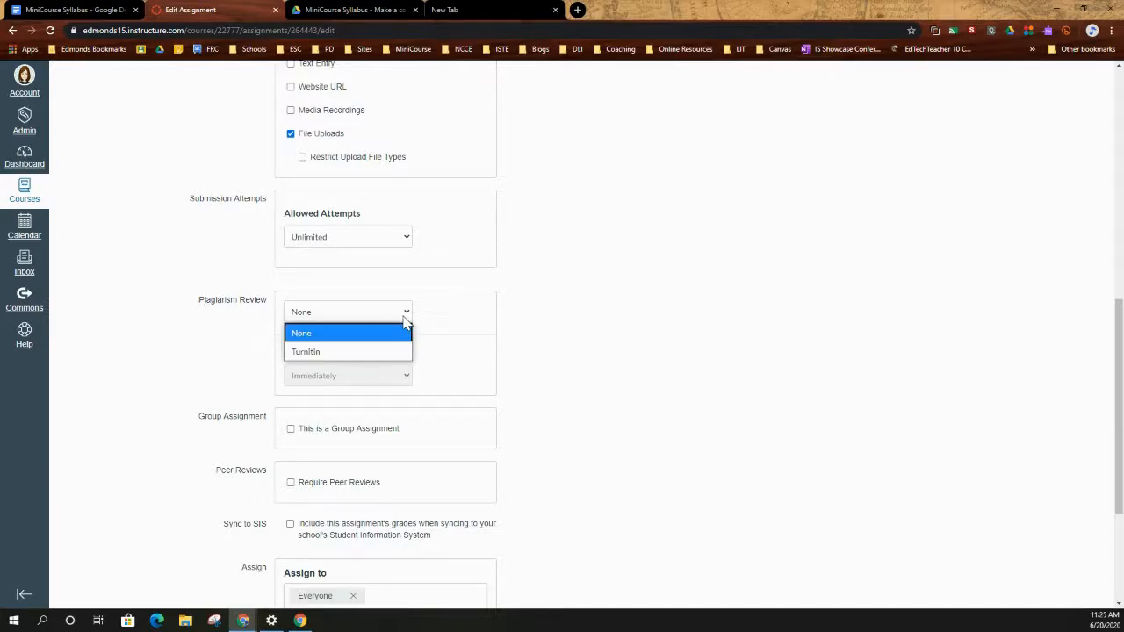
left_click(339, 356)
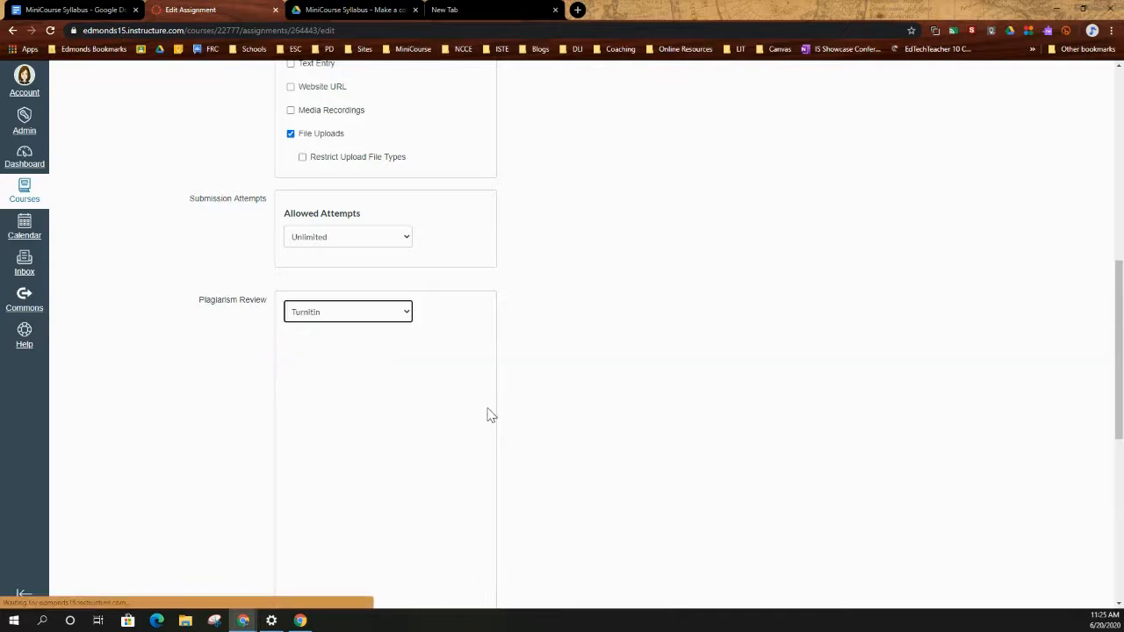
scroll(489, 414, "down", 2)
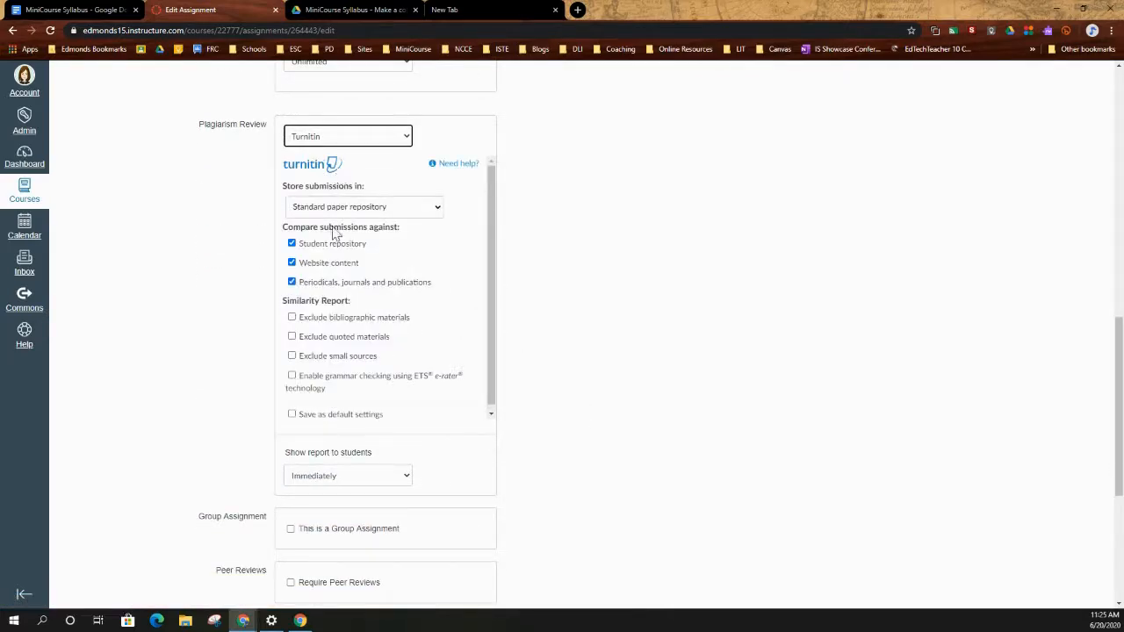
scroll(592, 394, "down", 3)
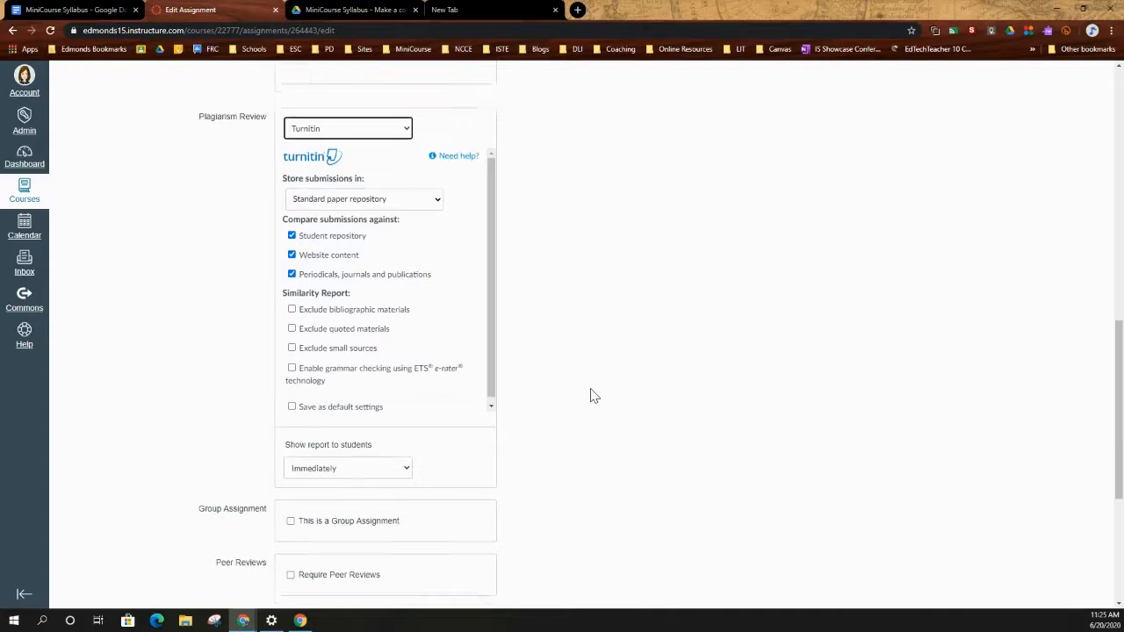
scroll(288, 349, "down", 1)
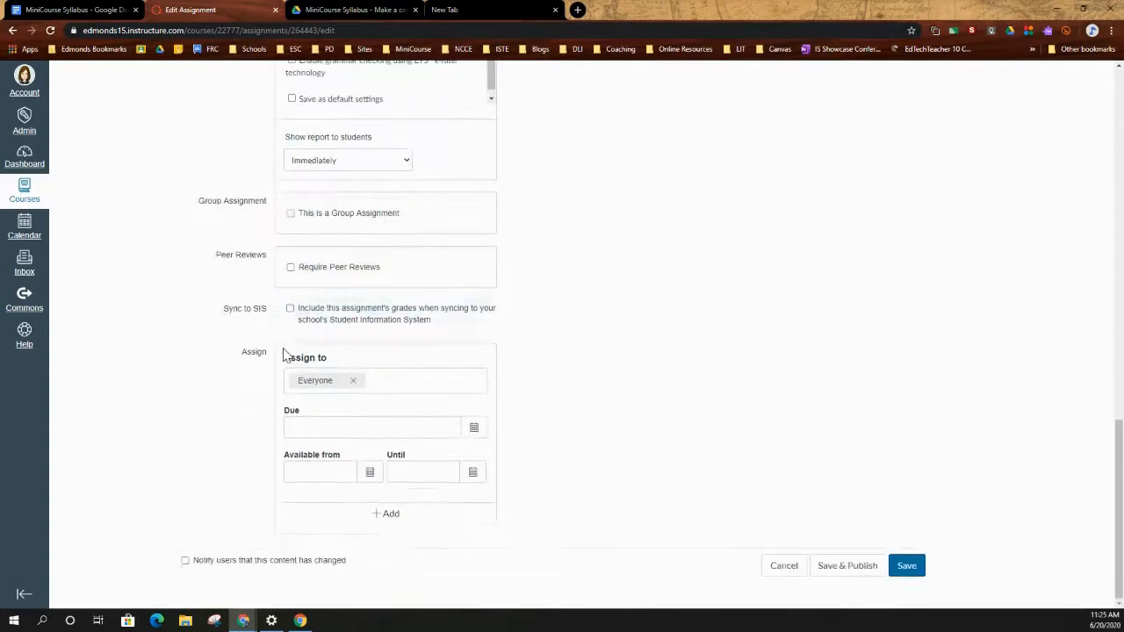
left_click(903, 569)
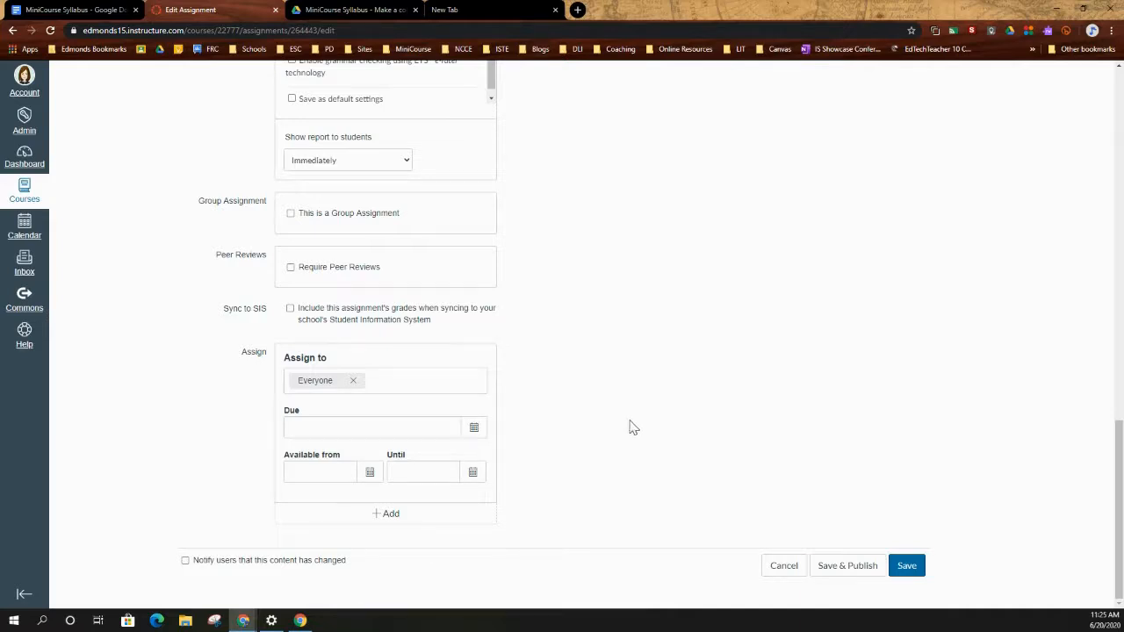
- Set the assignment's plagiarism review back to None
scroll(569, 433, "up", 3)
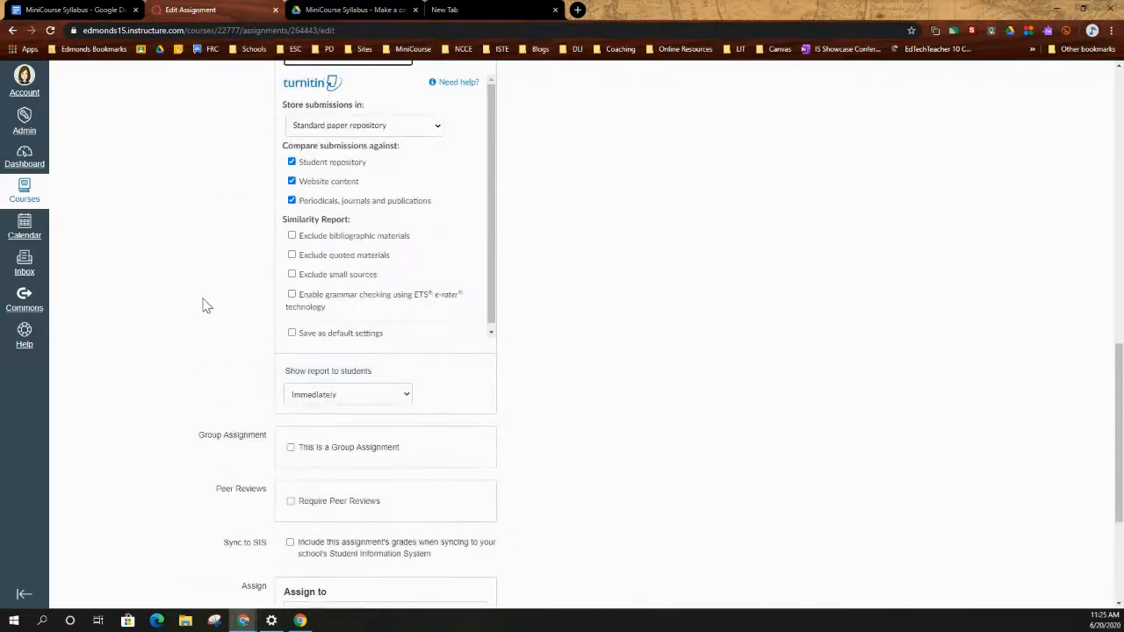
scroll(442, 281, "up", 3)
left_click(387, 233)
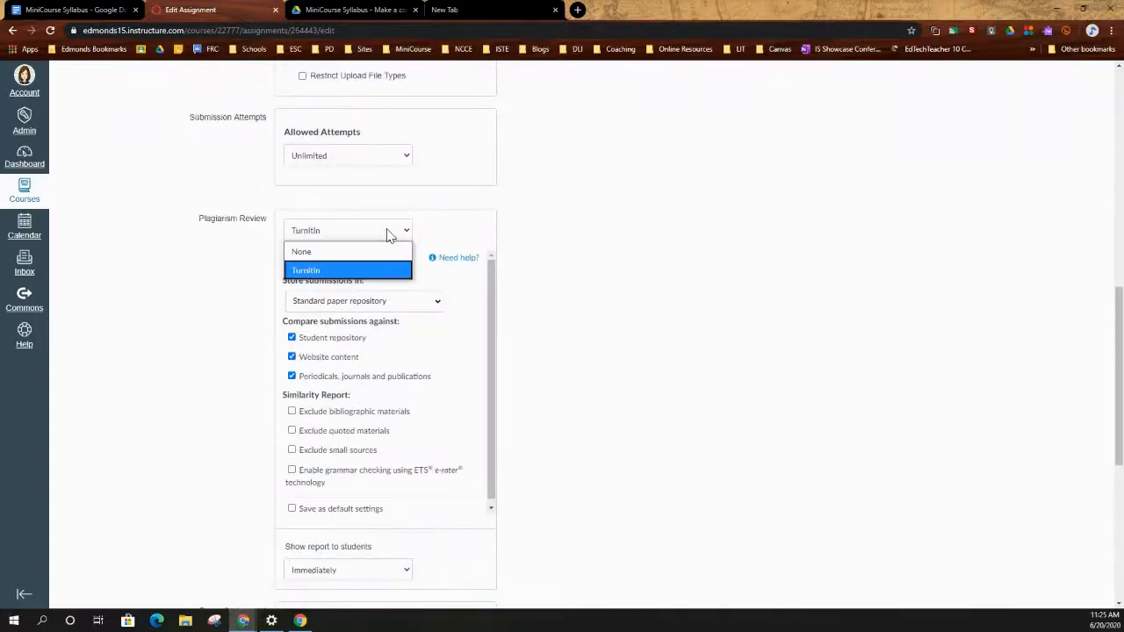
left_click(364, 253)
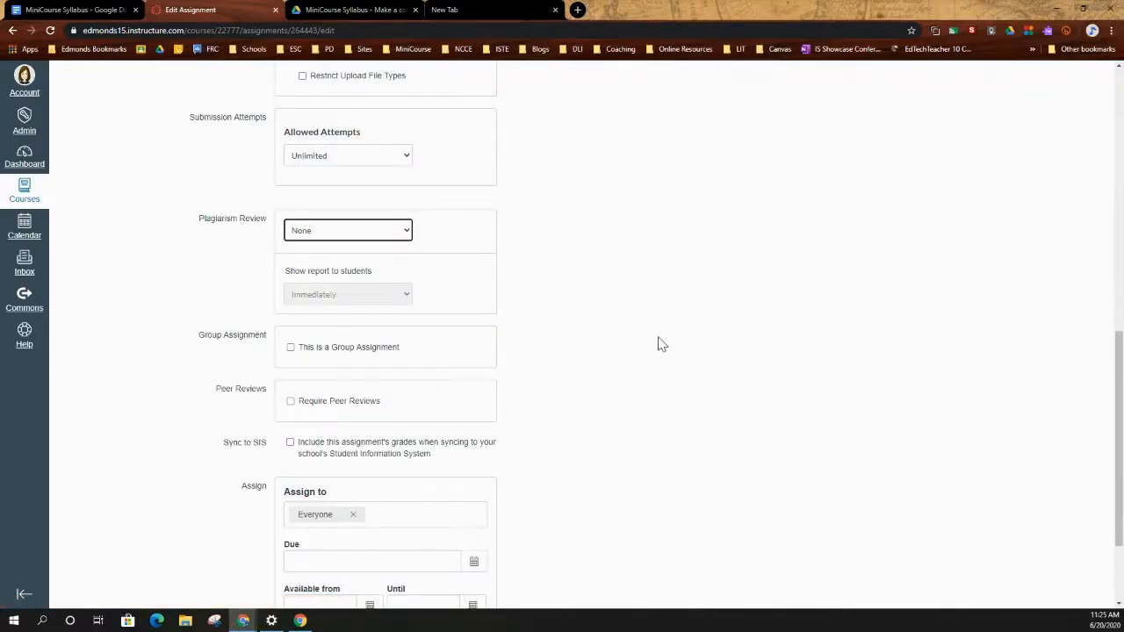
- Check the remaining Article Writing GSuite assignment settings and save the assignment without publishing it
scroll(619, 342, "up", 2)
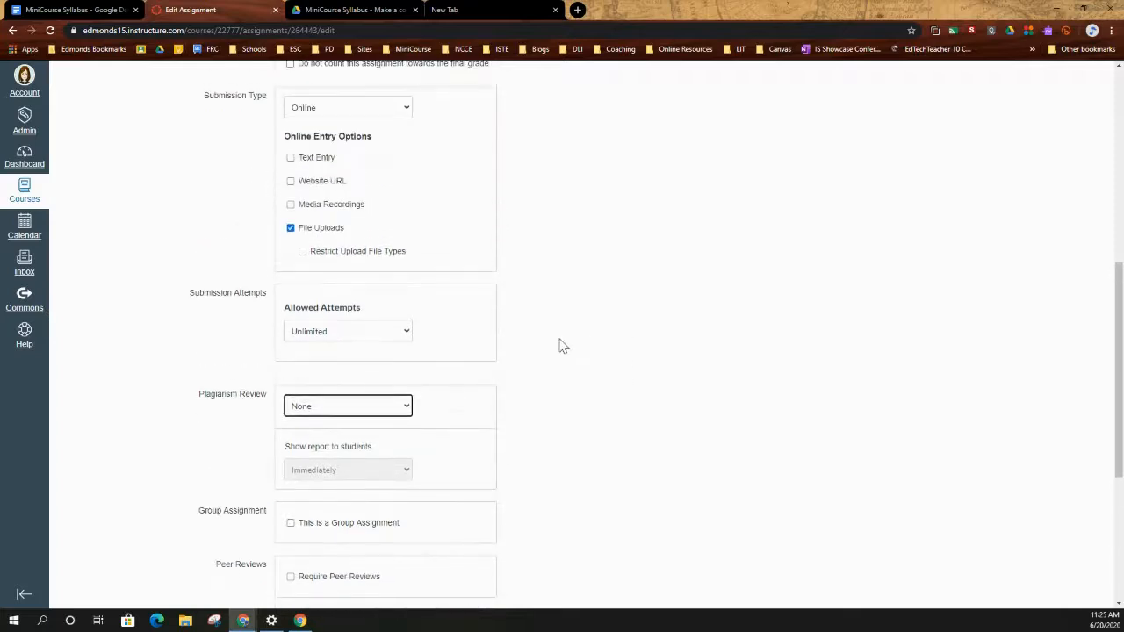
scroll(764, 419, "down", 3)
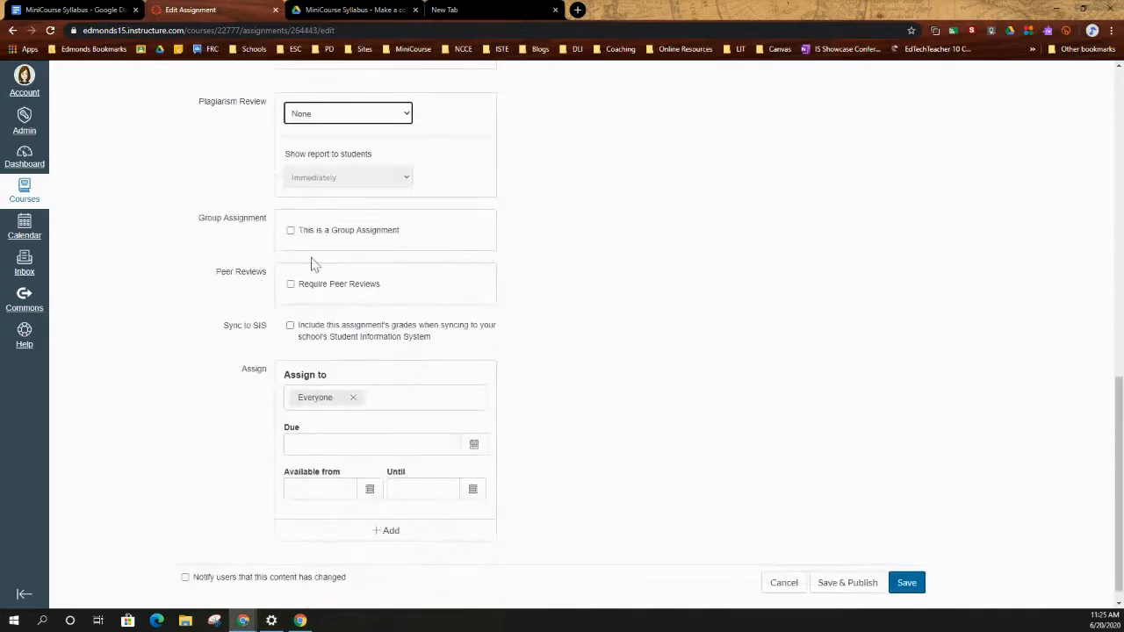
scroll(882, 529, "down", 1)
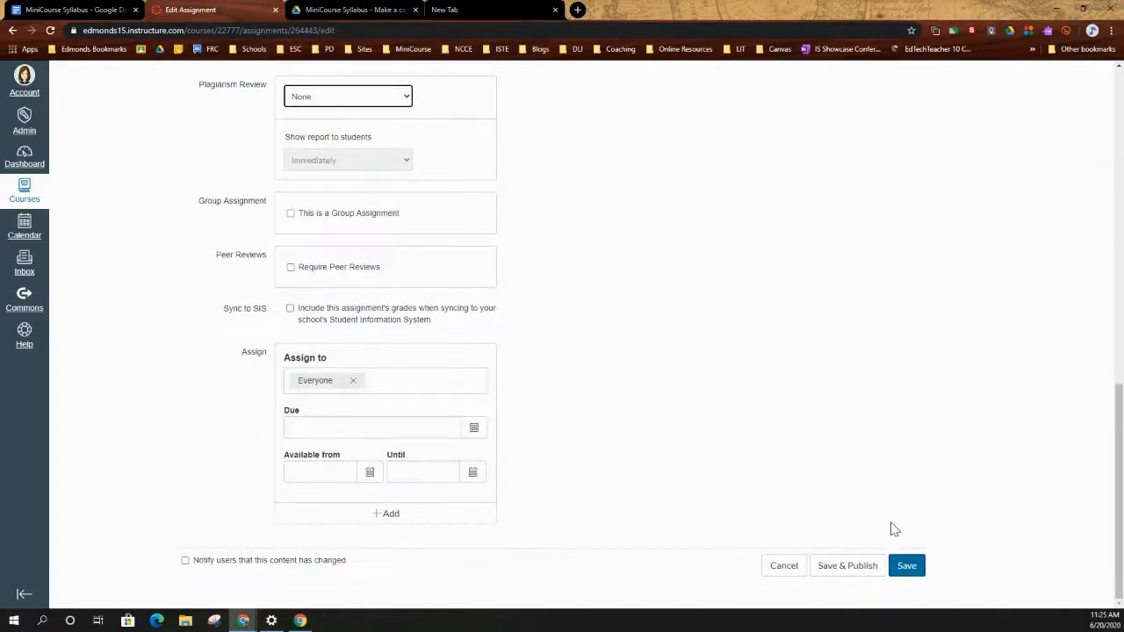
left_click(908, 567)
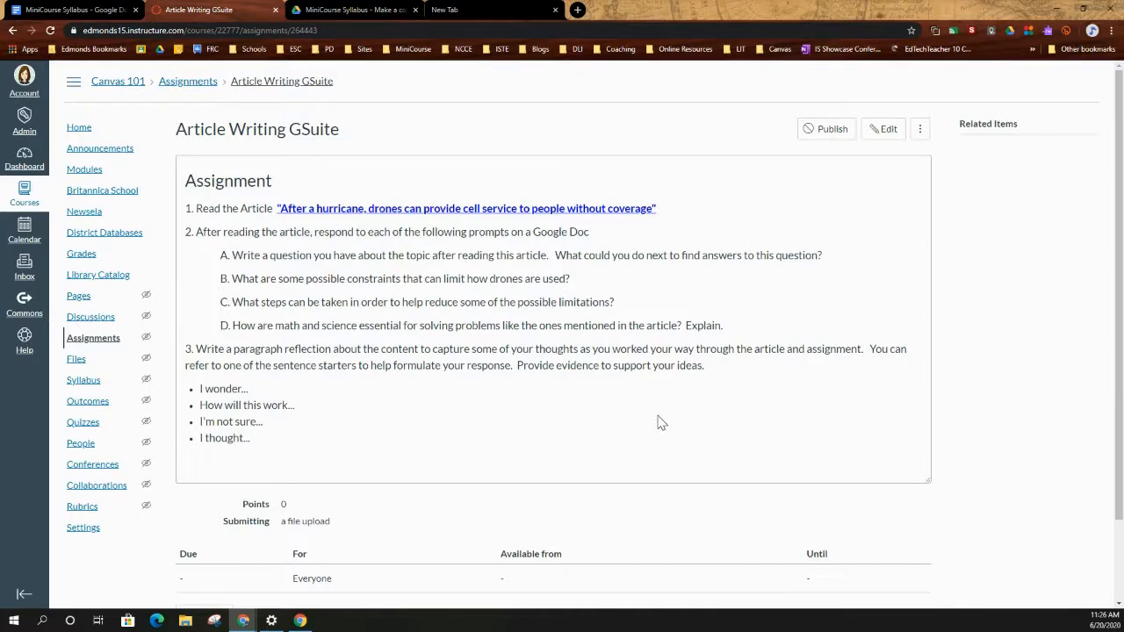
- Reopen the Article Writing GSuite assignment for editing and change its online entry option from File Uploads to Text Entry
left_click(886, 126)
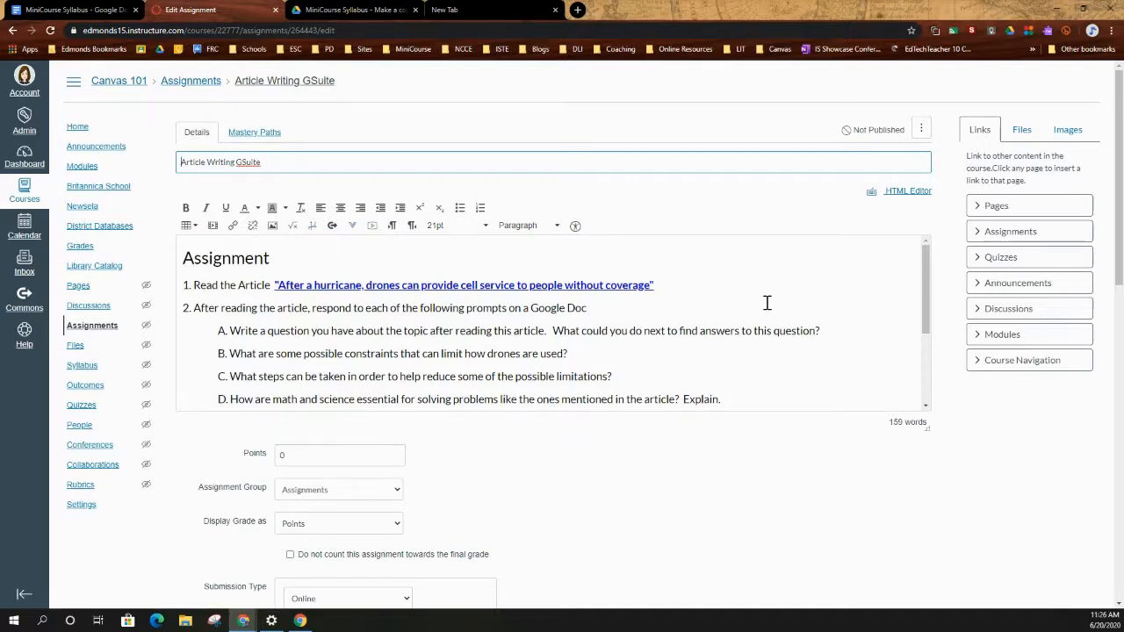
scroll(765, 303, "down", 5)
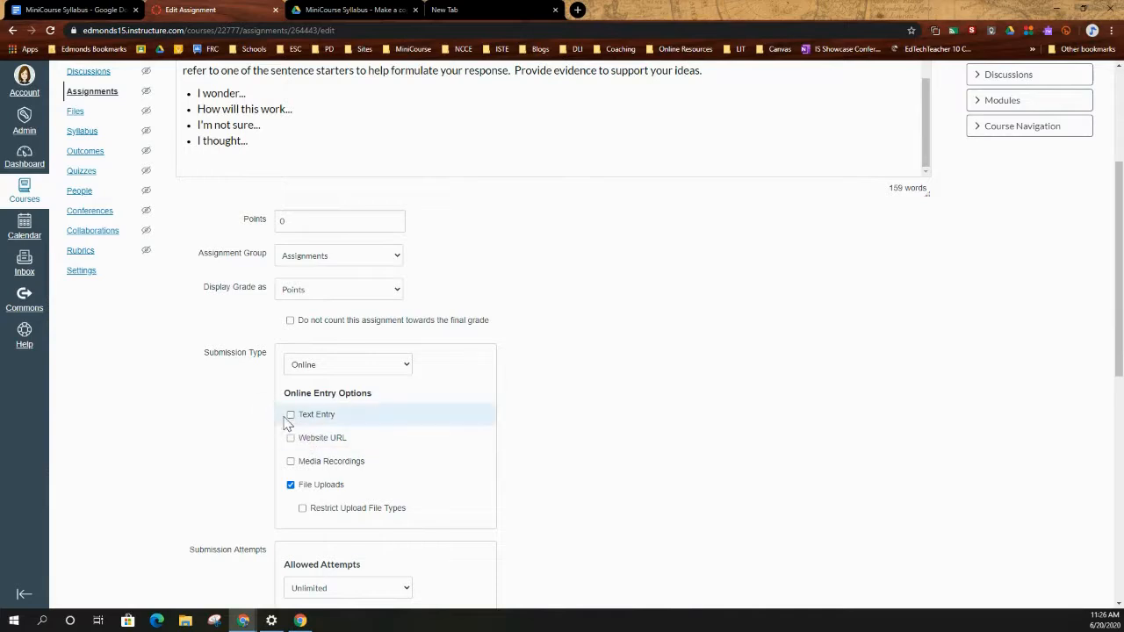
left_click(291, 485)
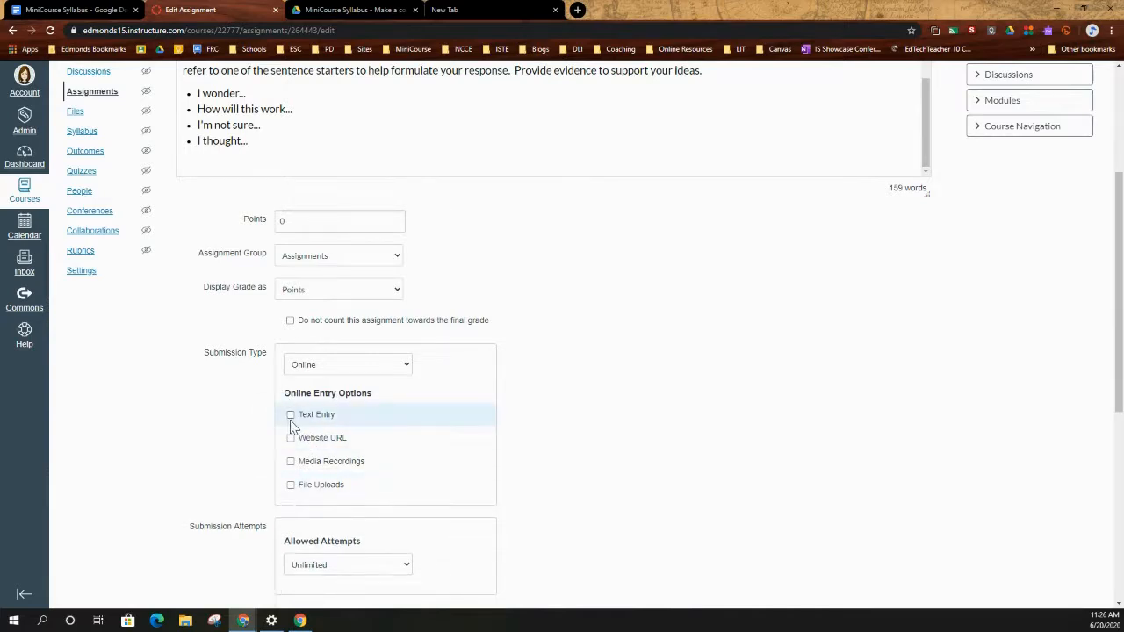
left_click(291, 417)
scroll(459, 301, "up", 3)
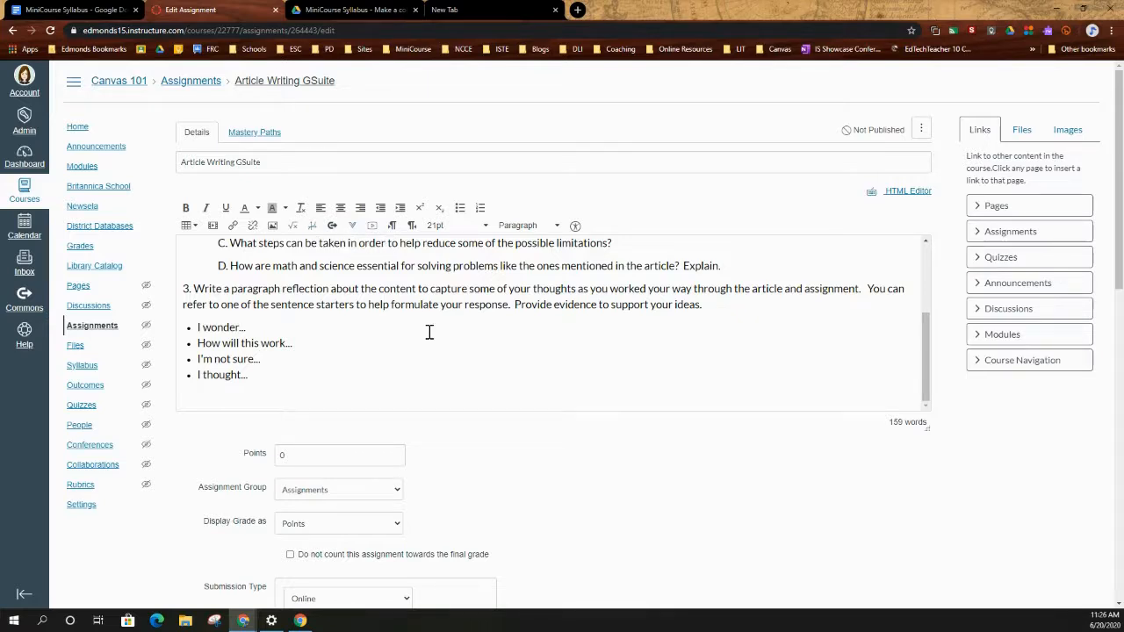
- Switch the assignment's online entry option back to File Uploads only, with Text Entry disabled
scroll(610, 326, "down", 7)
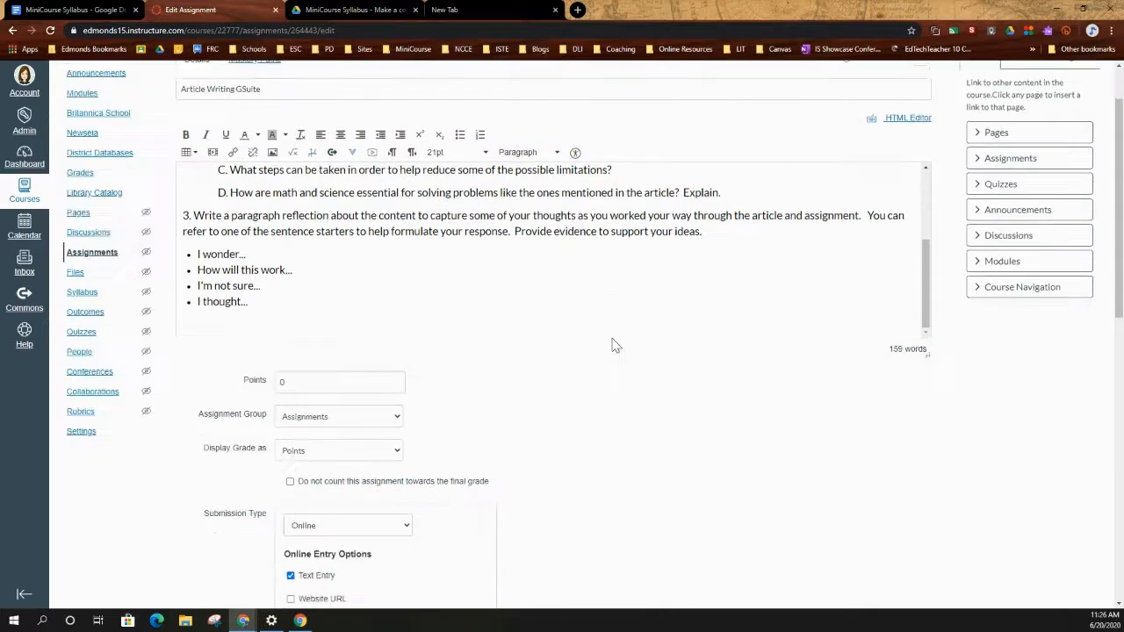
left_click(307, 98)
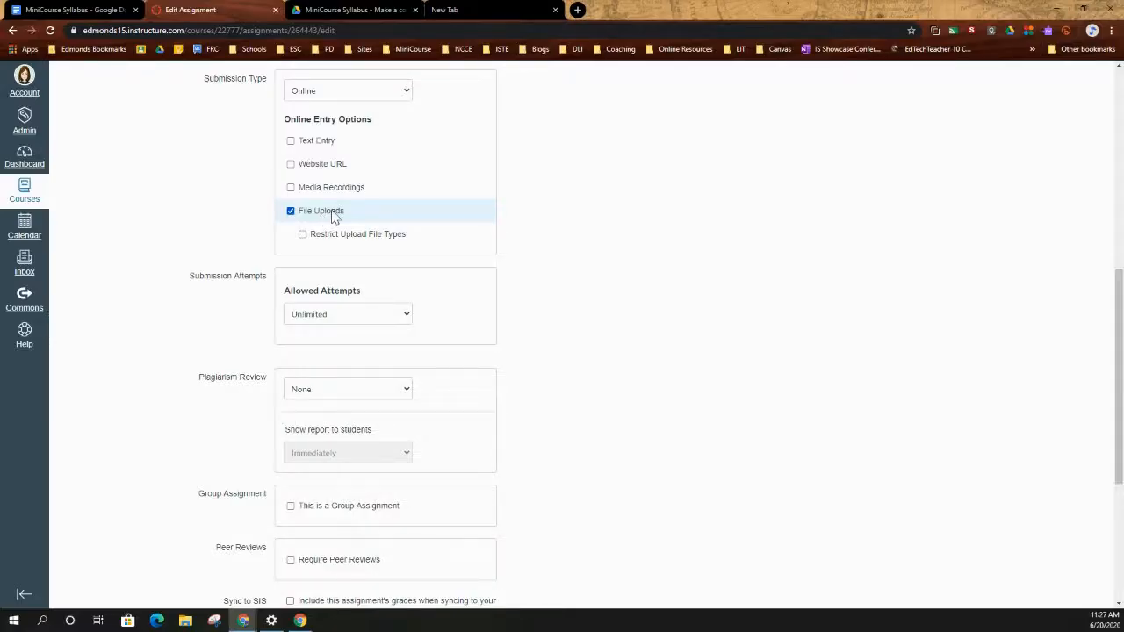
scroll(913, 430, "down", 3)
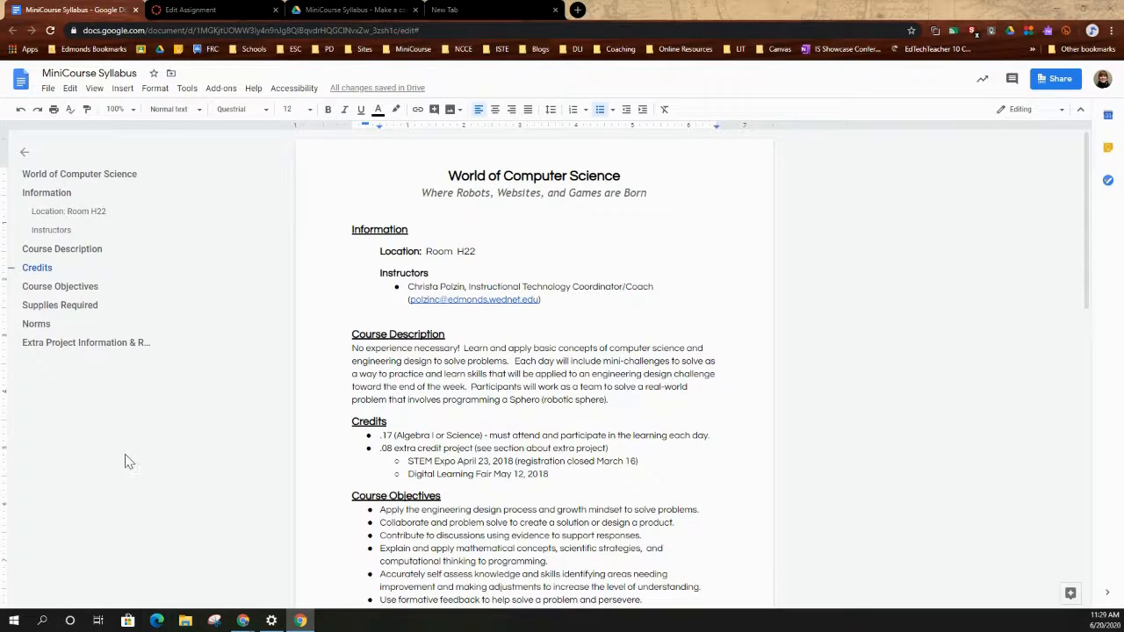
- Change the MiniCourse Syllabus document's link sharing from the school district to Anyone with the link
left_click(1059, 80)
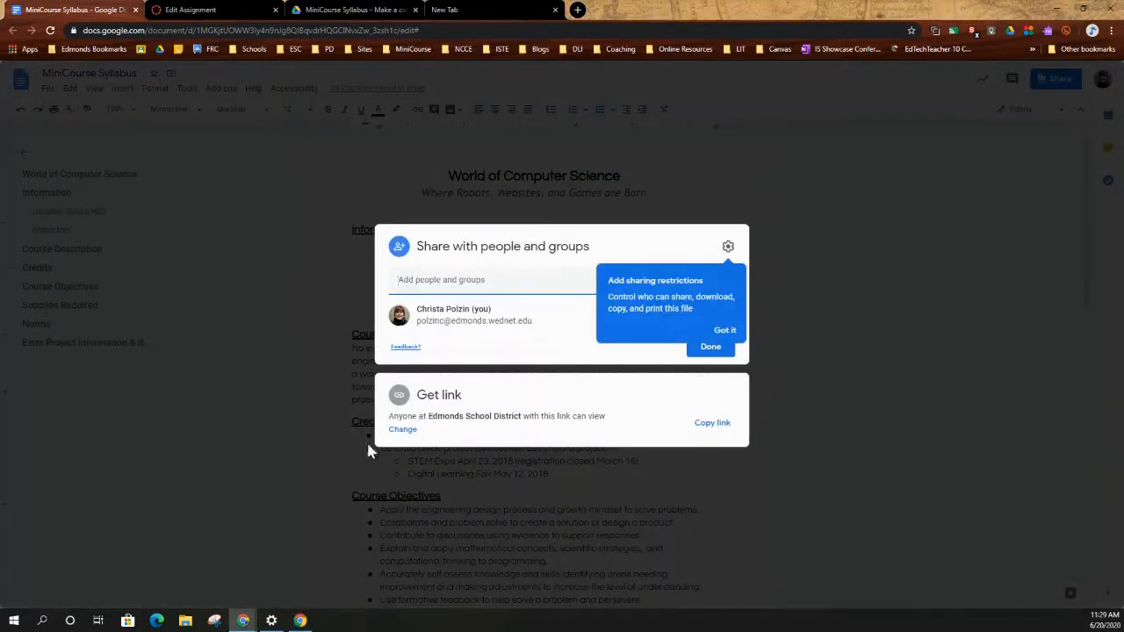
left_click(403, 430)
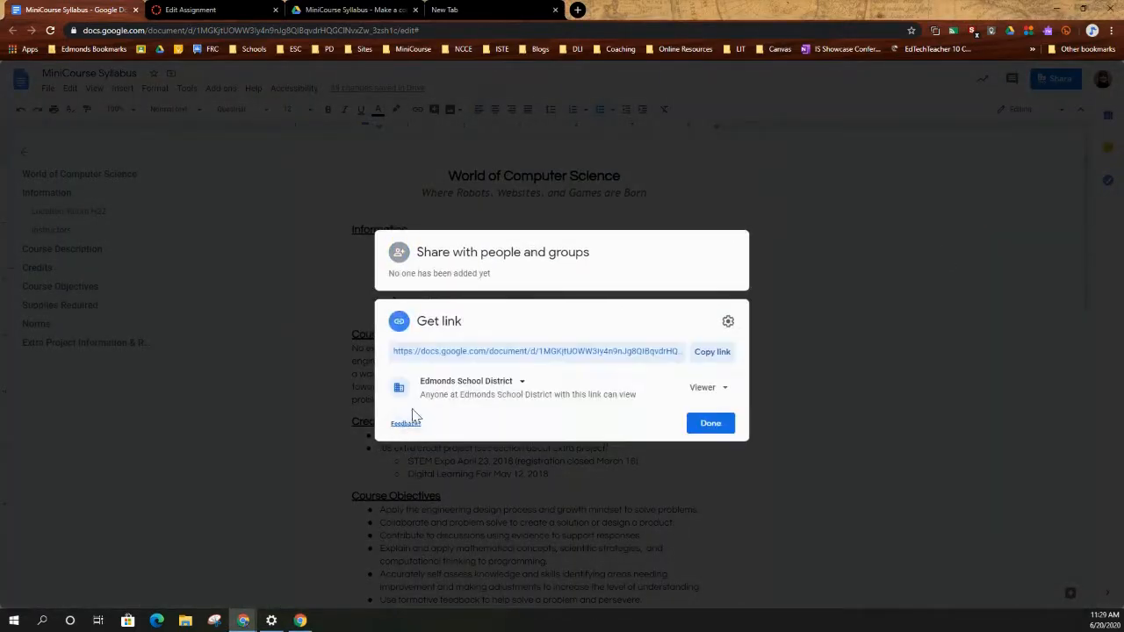
left_click(489, 389)
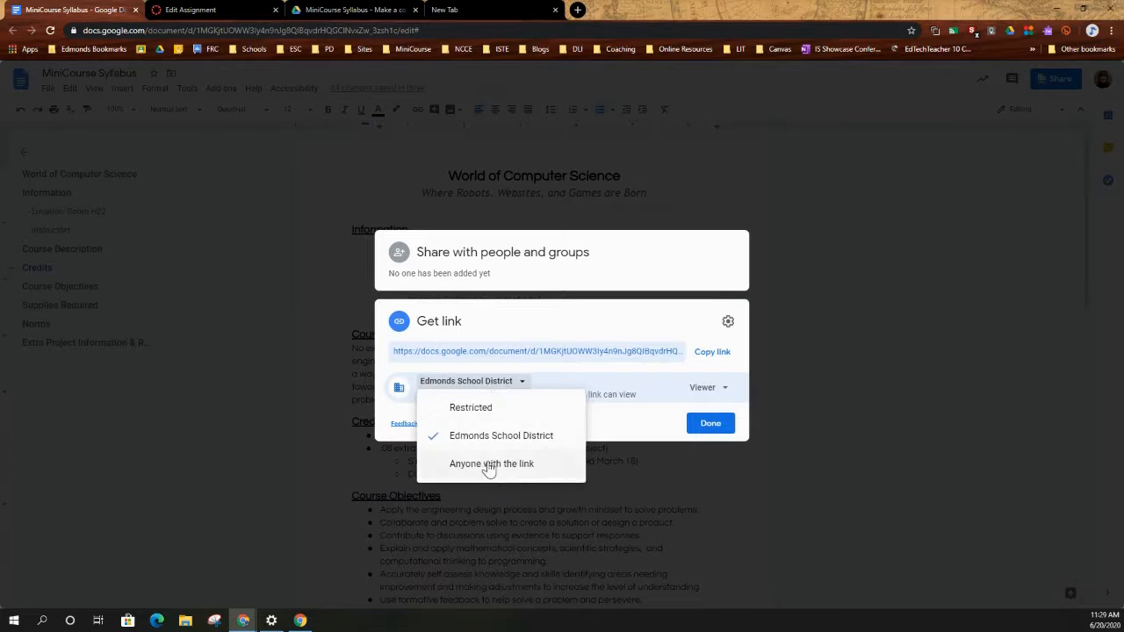
left_click(488, 464)
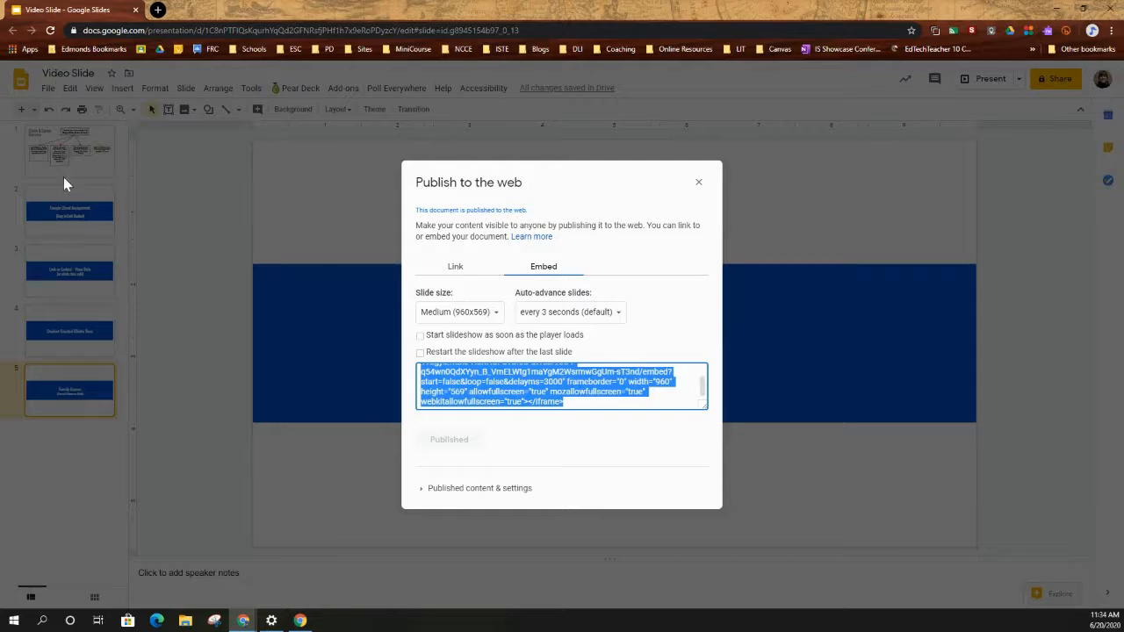
- Copy the embed code from the Video Slide presentation's Publish to the web settings and return to the Canvas assignment
left_click(699, 182)
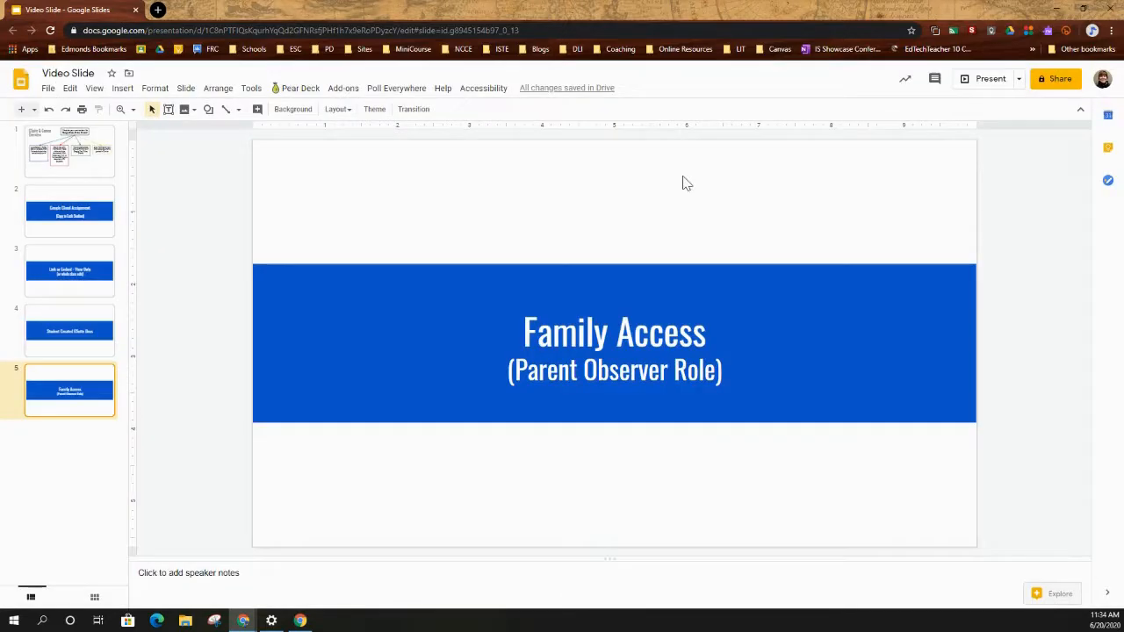
left_click(48, 89)
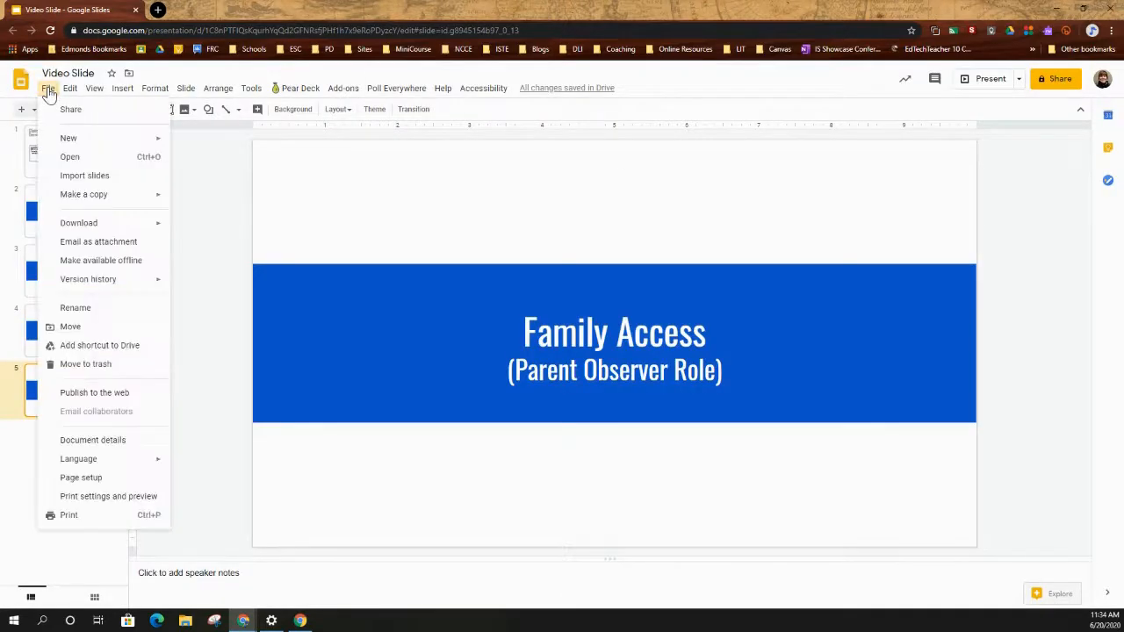
left_click(110, 397)
left_click(536, 246)
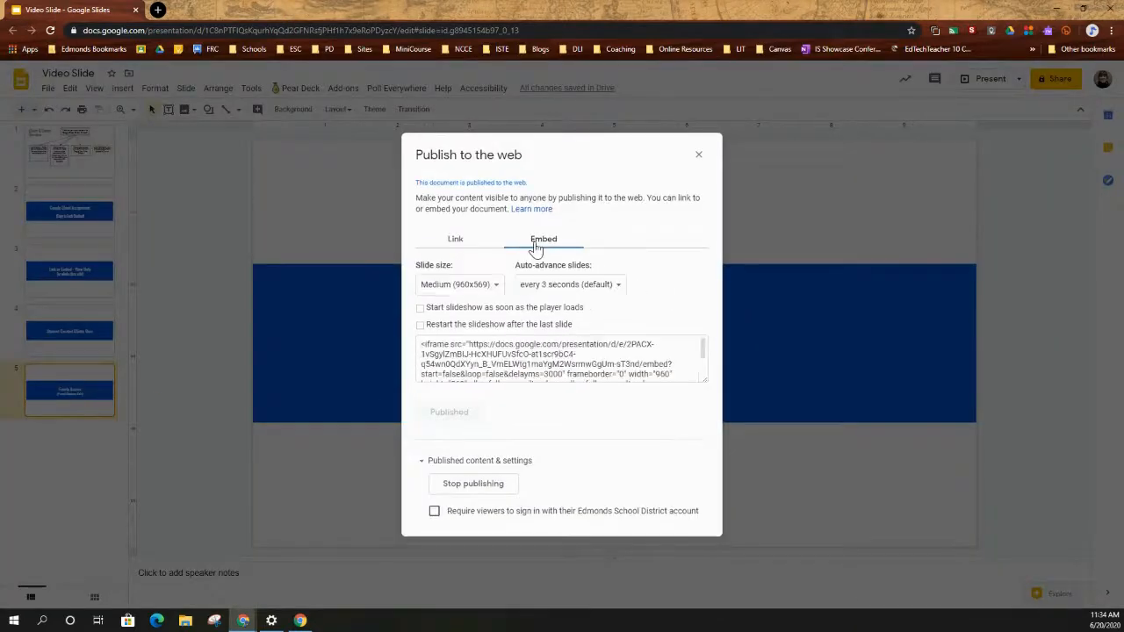
left_click(420, 346)
right_click(497, 356)
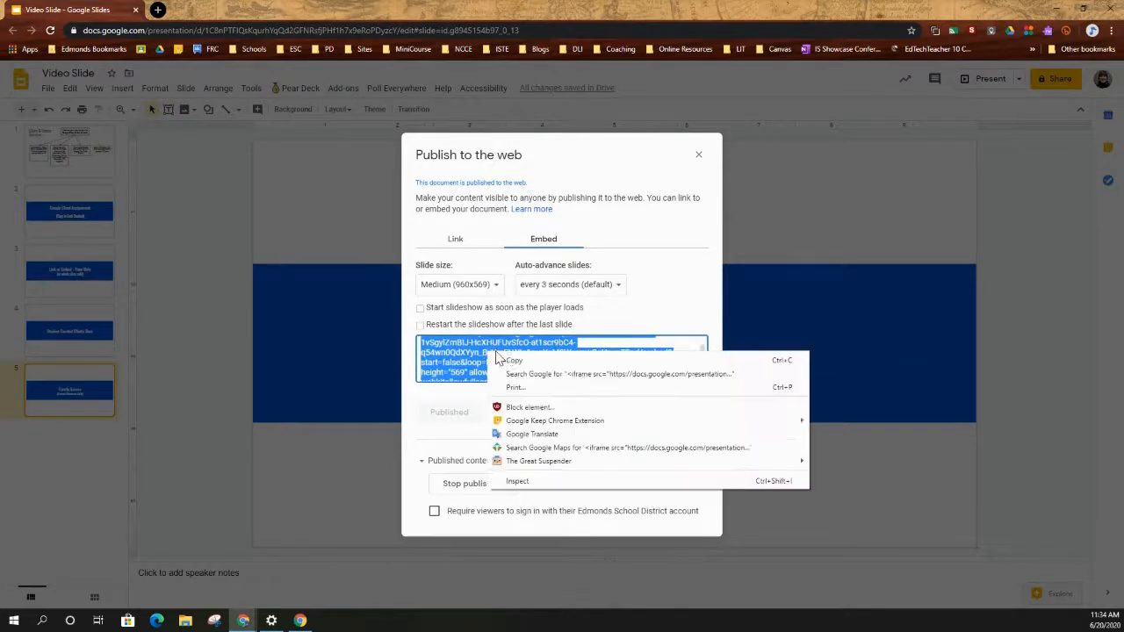
left_click(531, 361)
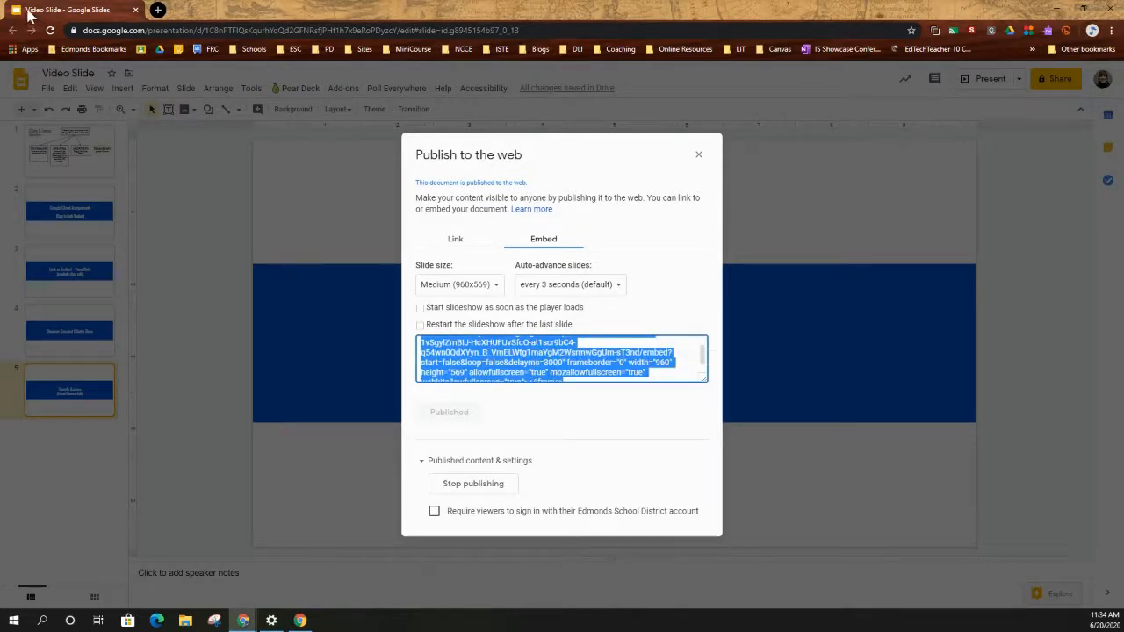
left_click(1059, 15)
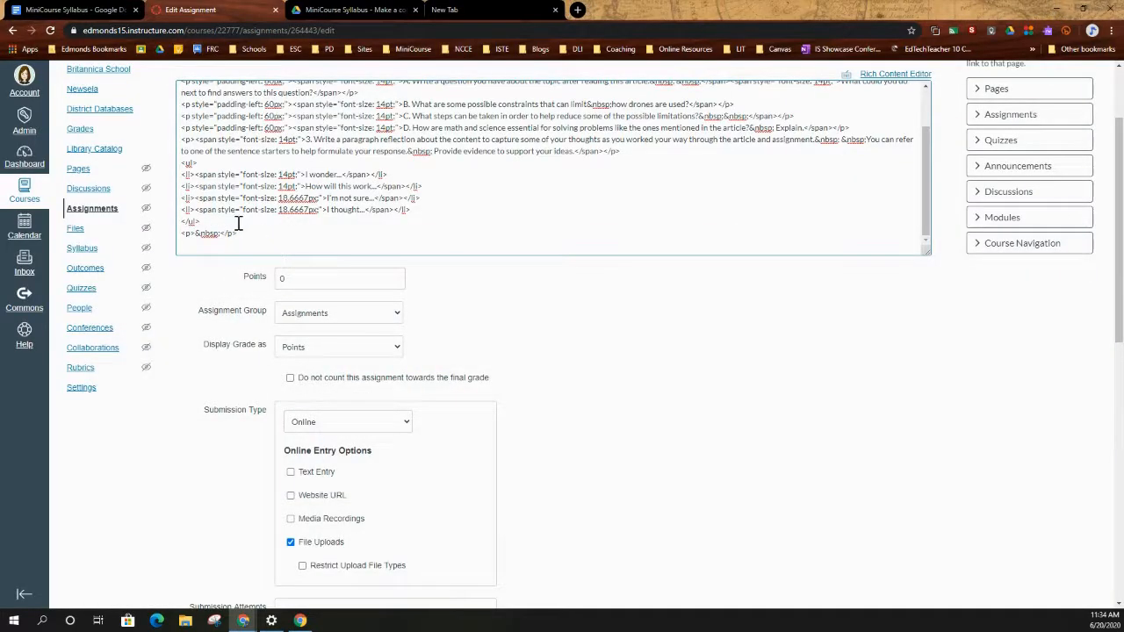
- View the assignment description in the Rich Content Editor and look through its instructions down to the sentence starters
scroll(782, 166, "up", 2)
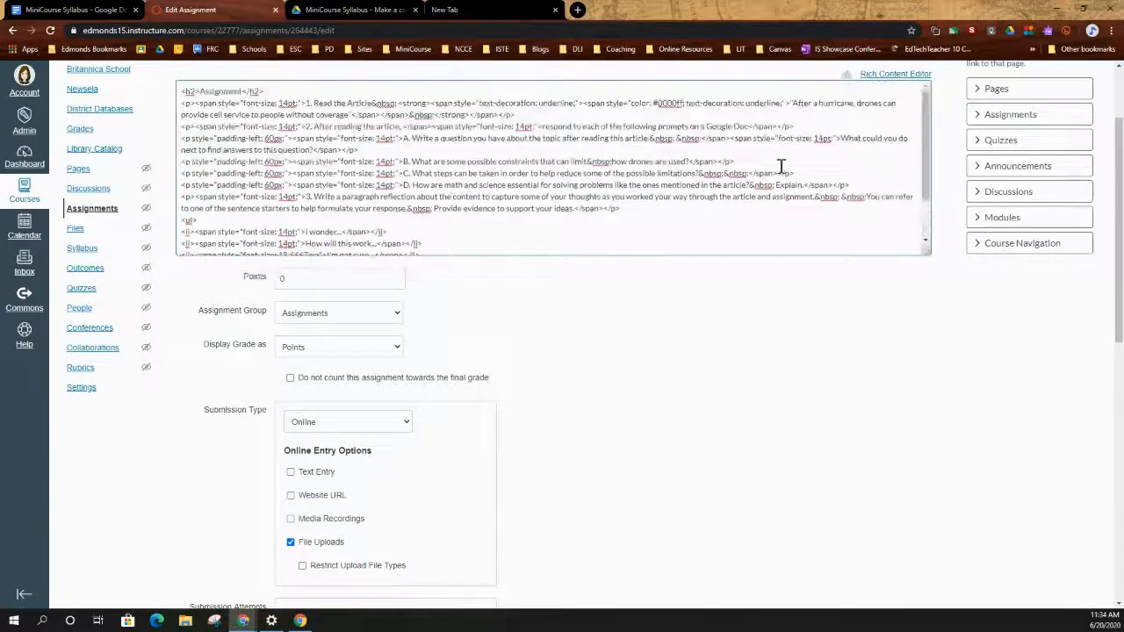
left_click(896, 76)
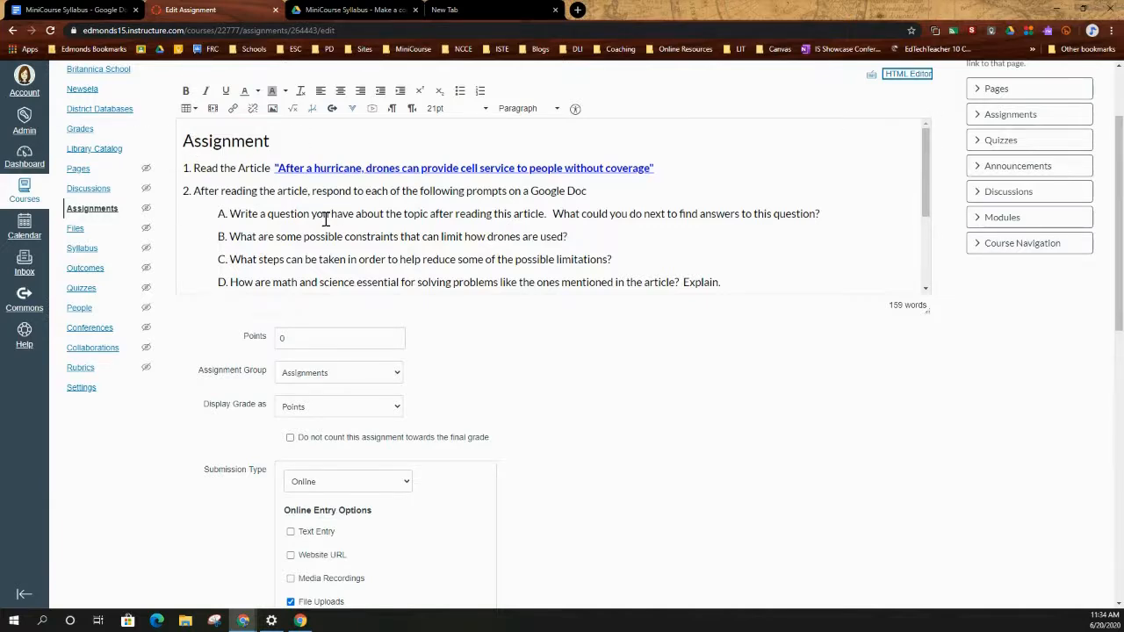
scroll(325, 220, "down", 1)
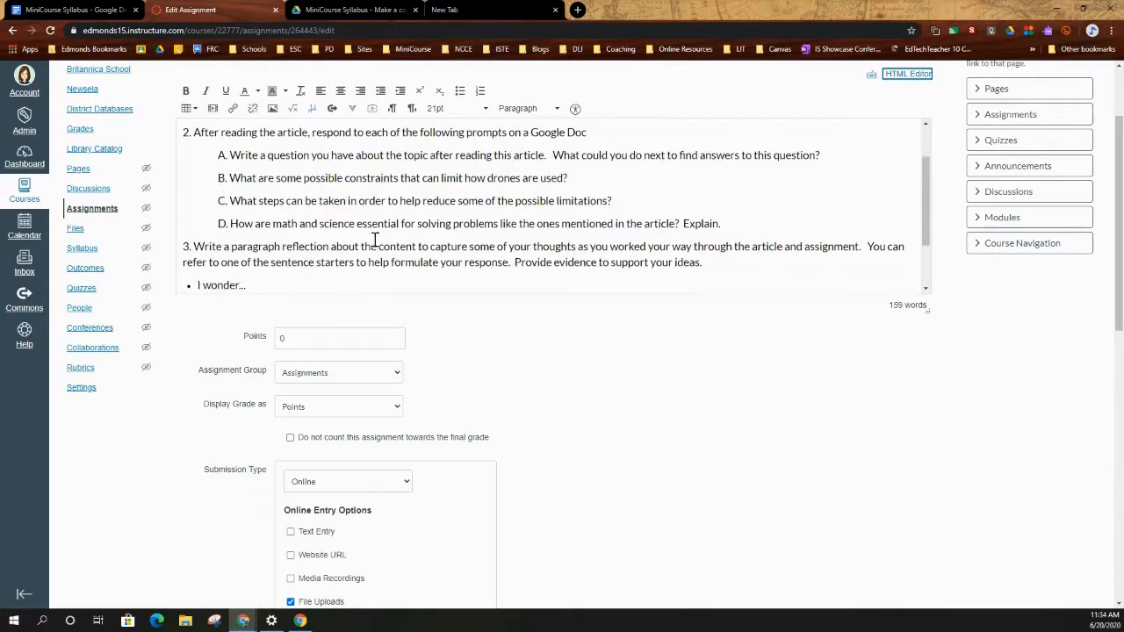
scroll(364, 220, "down", 1)
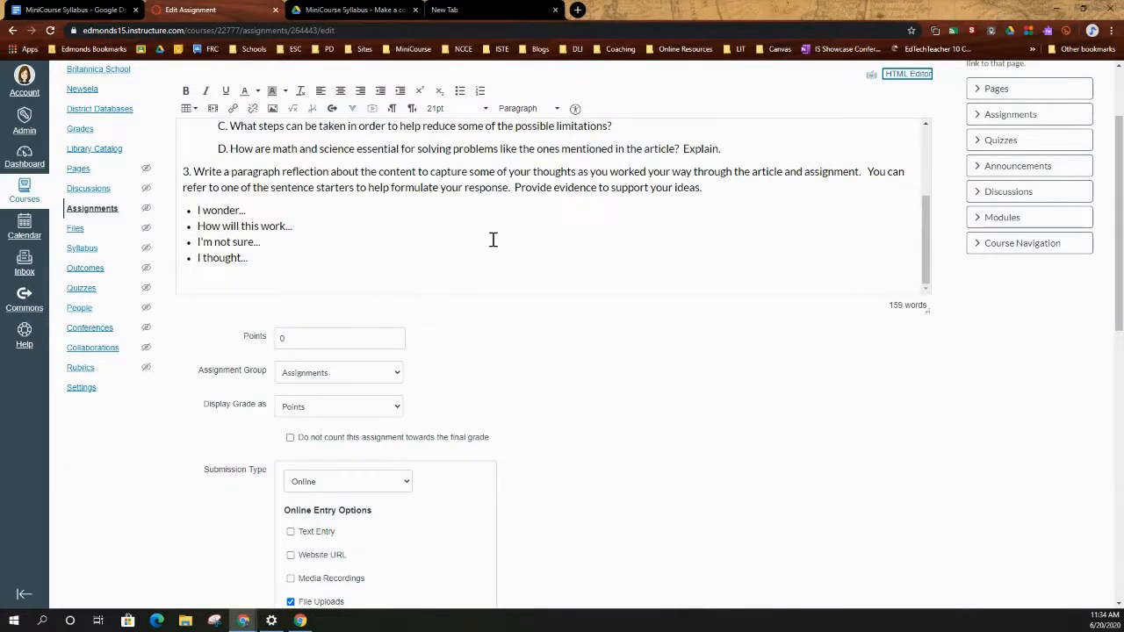
scroll(848, 261, "up", 3)
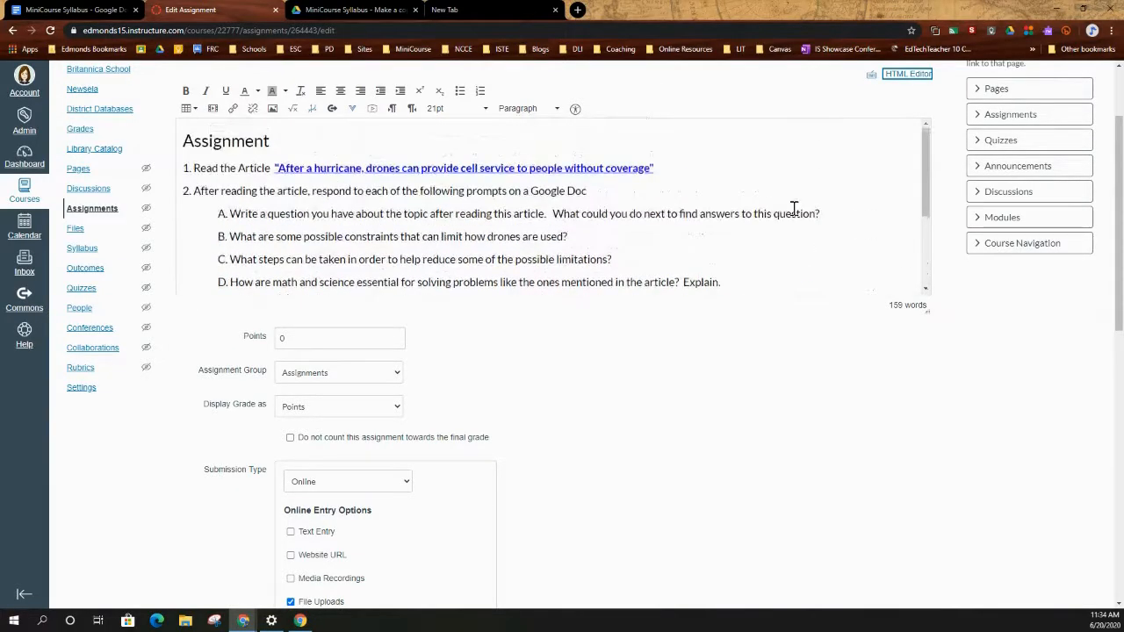
- Paste the Google Slides iframe embed code on a new line at the end of the assignment description's HTML
left_click(905, 77)
scroll(301, 219, "down", 1)
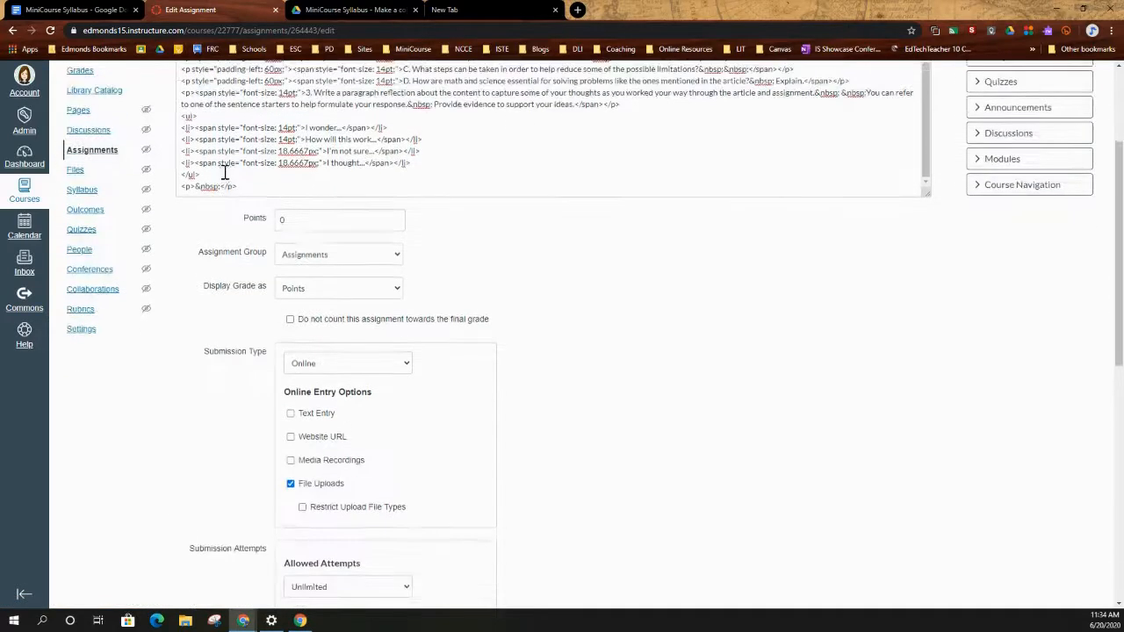
left_click(262, 191)
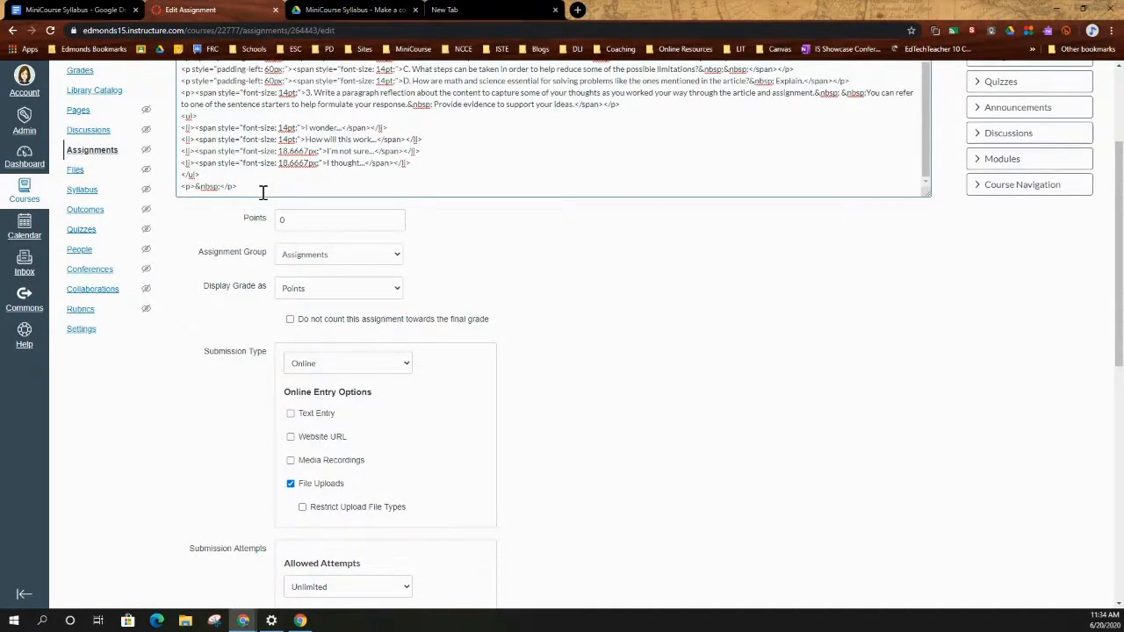
key("Return")
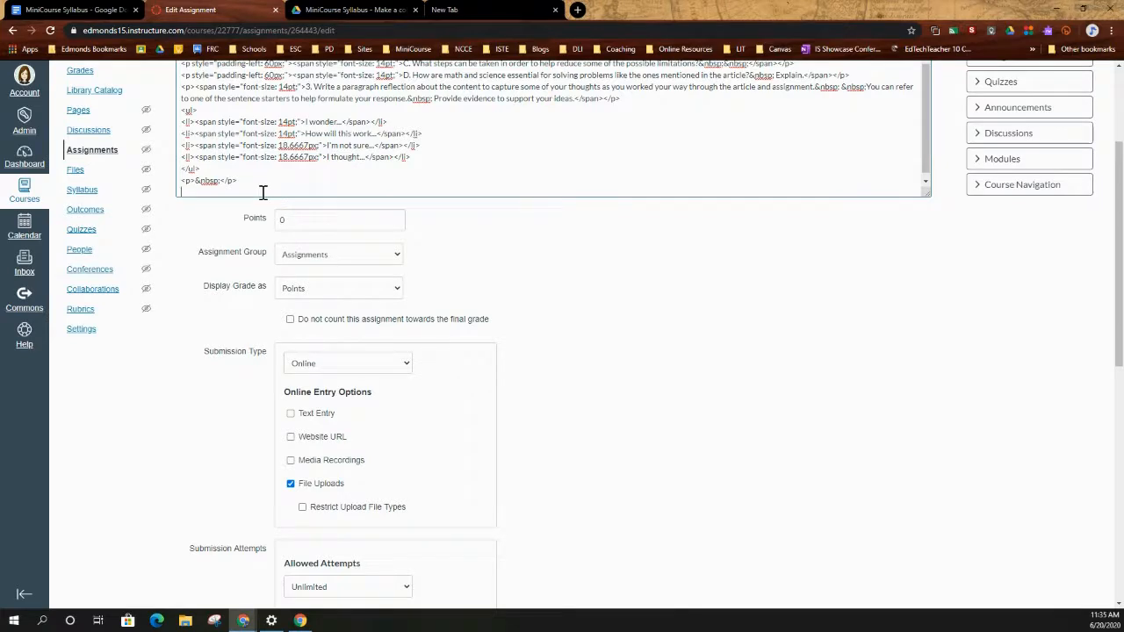
type("<iframe src=\"https://docs.google.com/presentation/d/e/2PACX-1vSgvIZmBIJ-HcXHUFUv5fcO-at1scr9bC4-g54wn0QdXYyn_B_VmELWtg1maYgM2WsrmwGgUm-sT3nd/embed?start=false&loop=false&delayms=3000\" frameborder=\"0\" width=\"960\" height=\"569\" allowfullscreen=\"true\" mozallowfullscreen=\"true\" webkitallowfullscreen=\"true\"></iframe>")
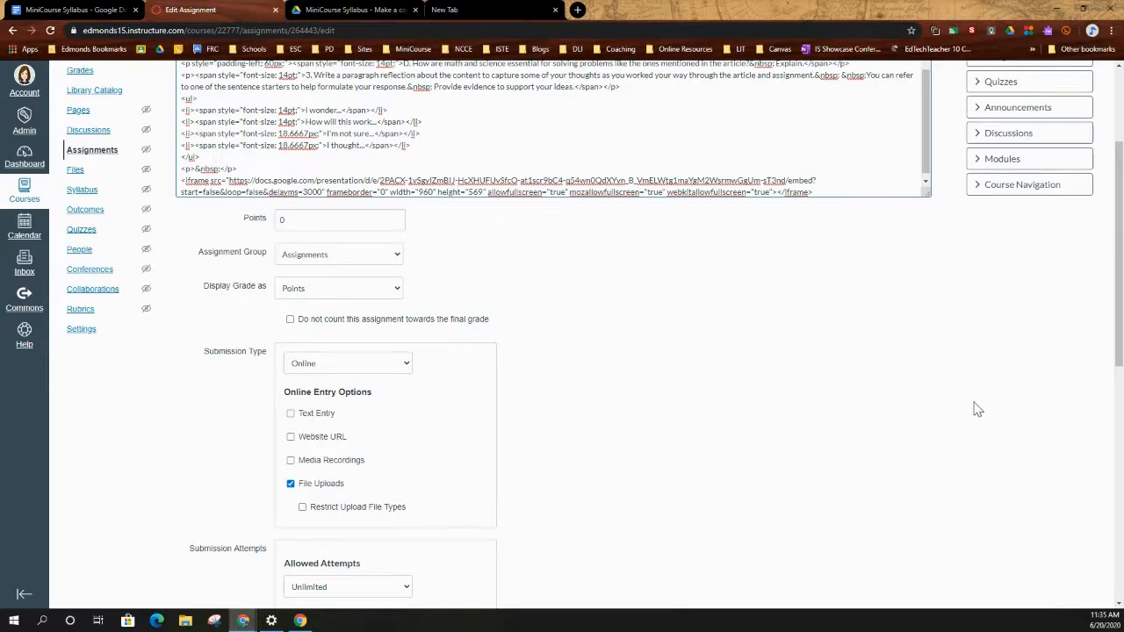
- Return the description to the Rich Content Editor and check the embedded slideshow below the sentence starters
scroll(977, 409, "up", 3)
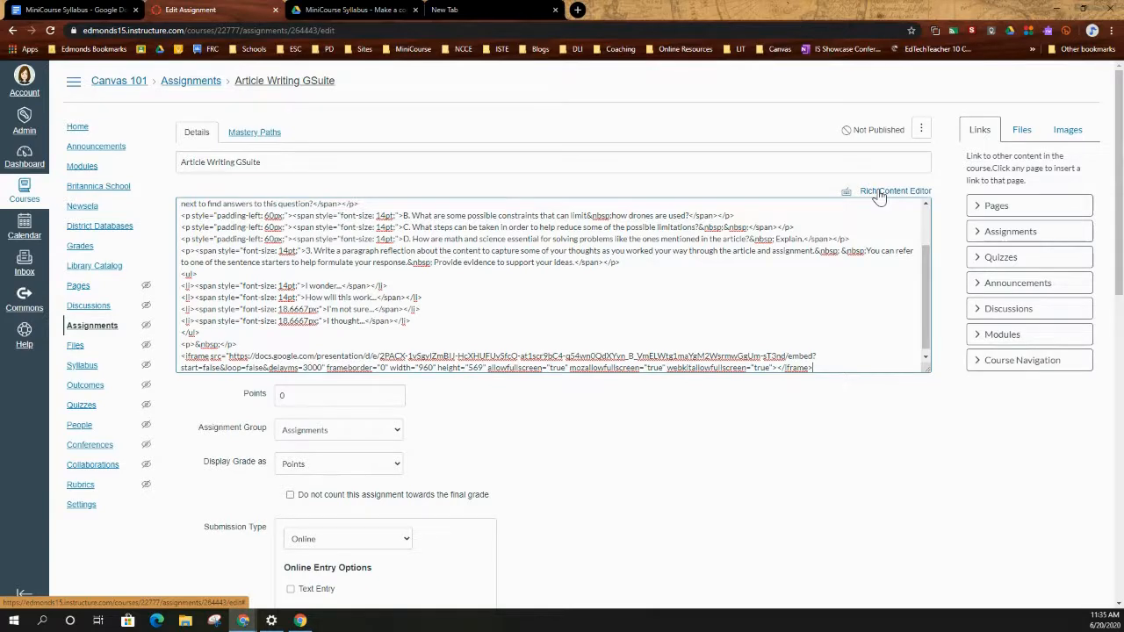
left_click(879, 193)
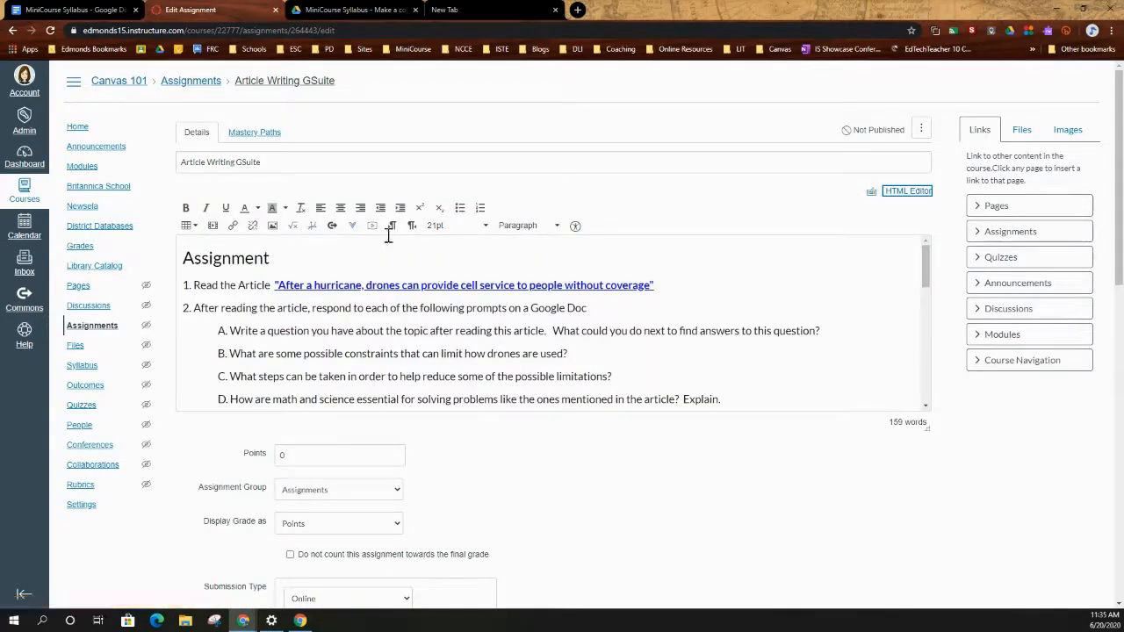
scroll(358, 320, "down", 2)
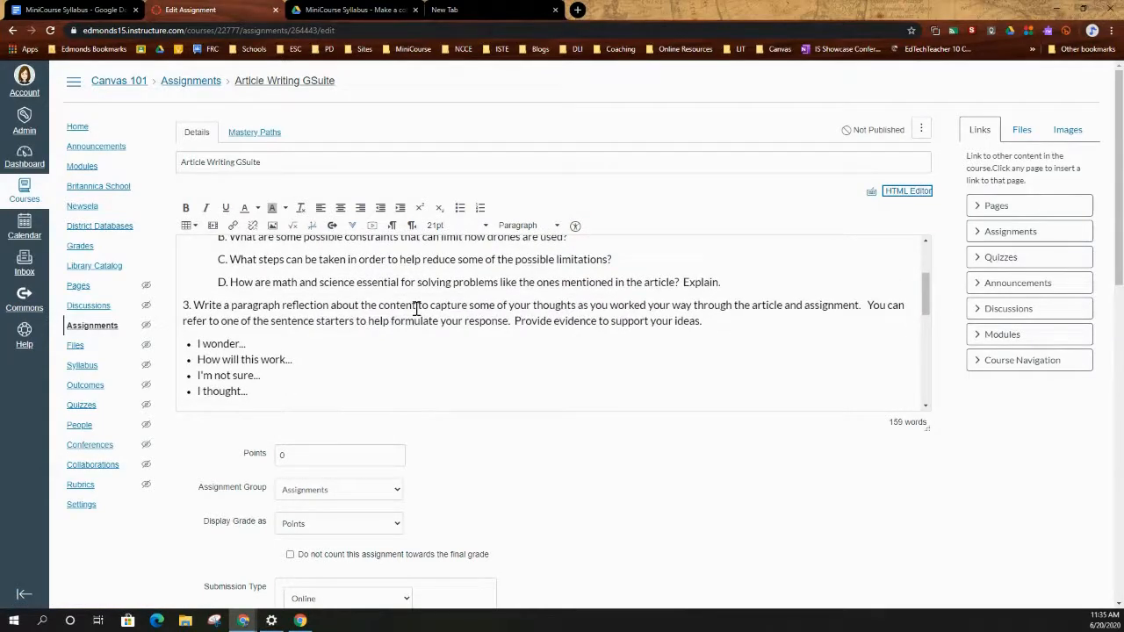
scroll(416, 309, "down", 10)
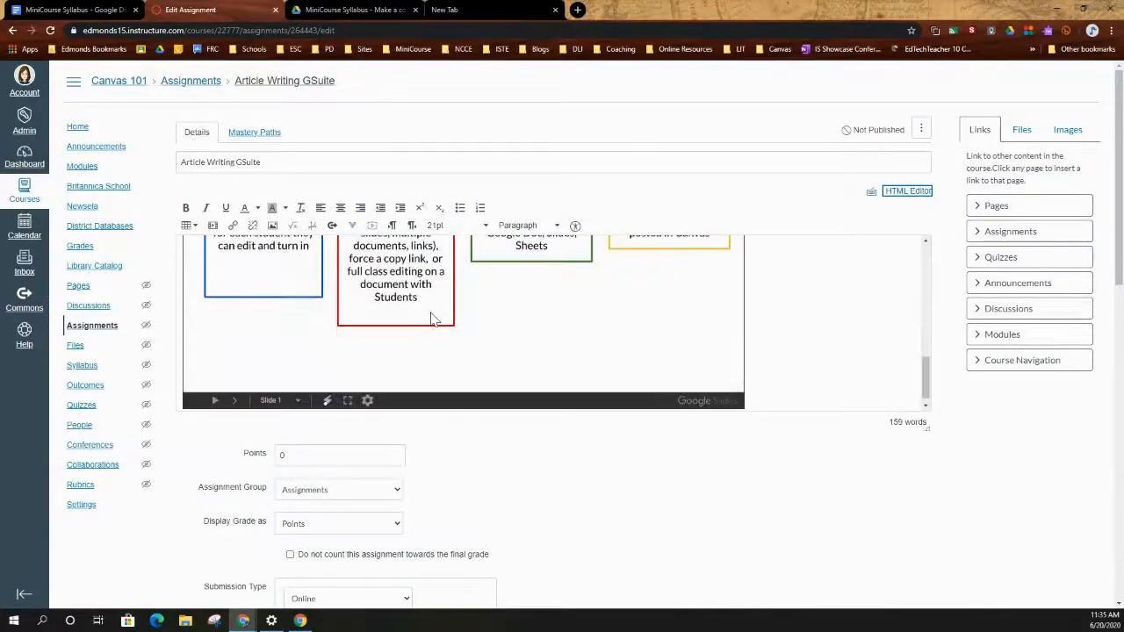
scroll(431, 319, "up", 5)
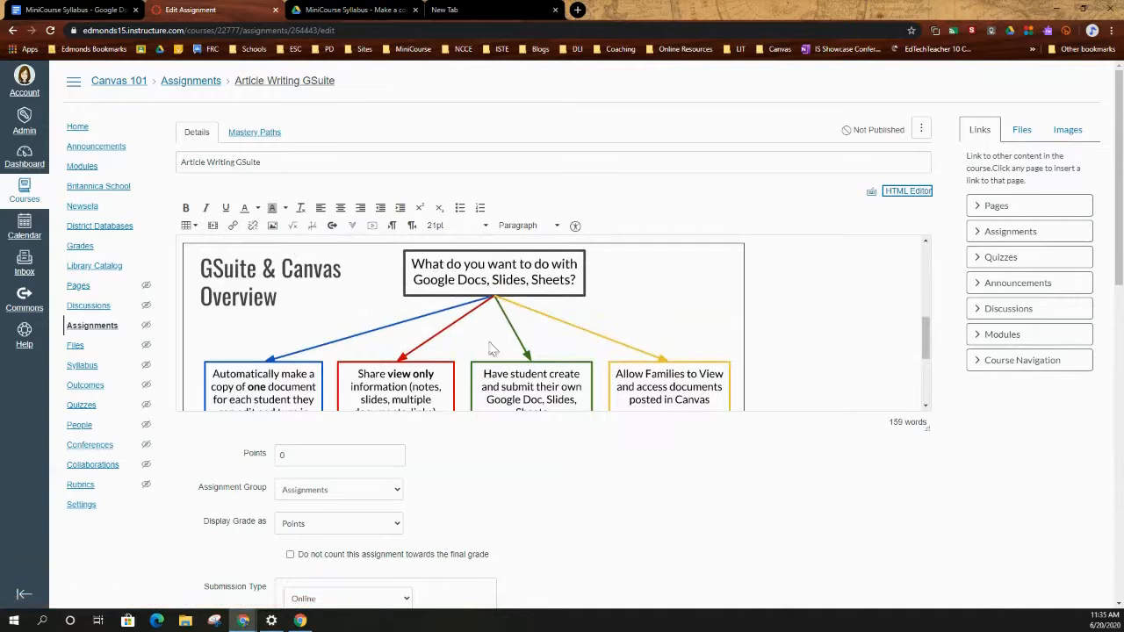
- Look over the embedded slide, save the Article Writing GSuite assignment without publishing, and view the slideshow on the saved assignment page
scroll(714, 318, "down", 1)
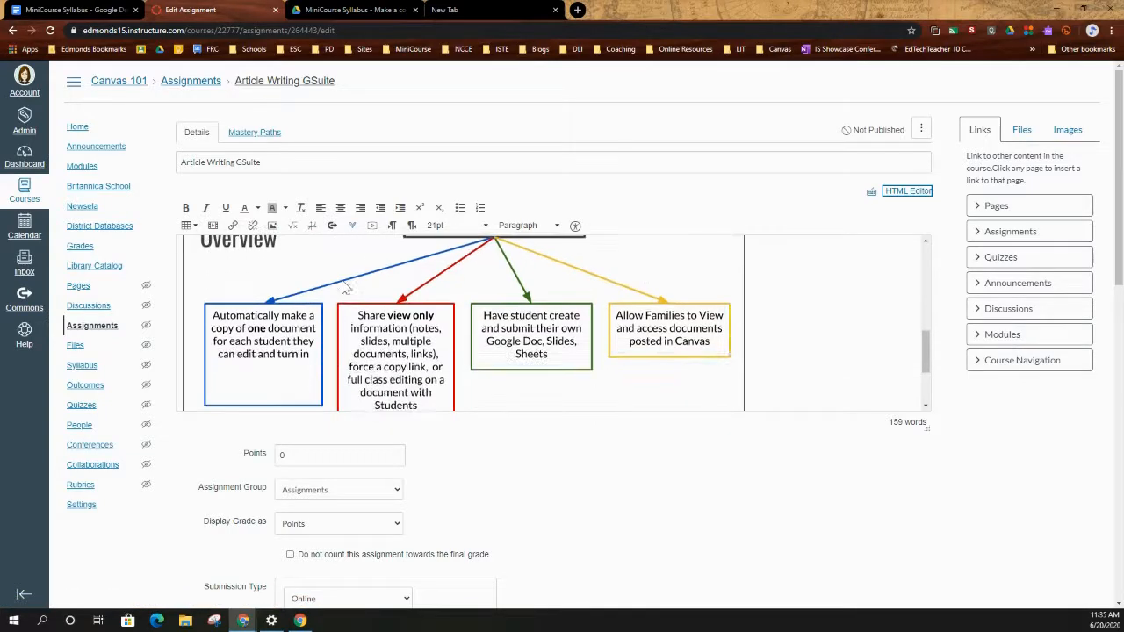
scroll(413, 286, "down", 2)
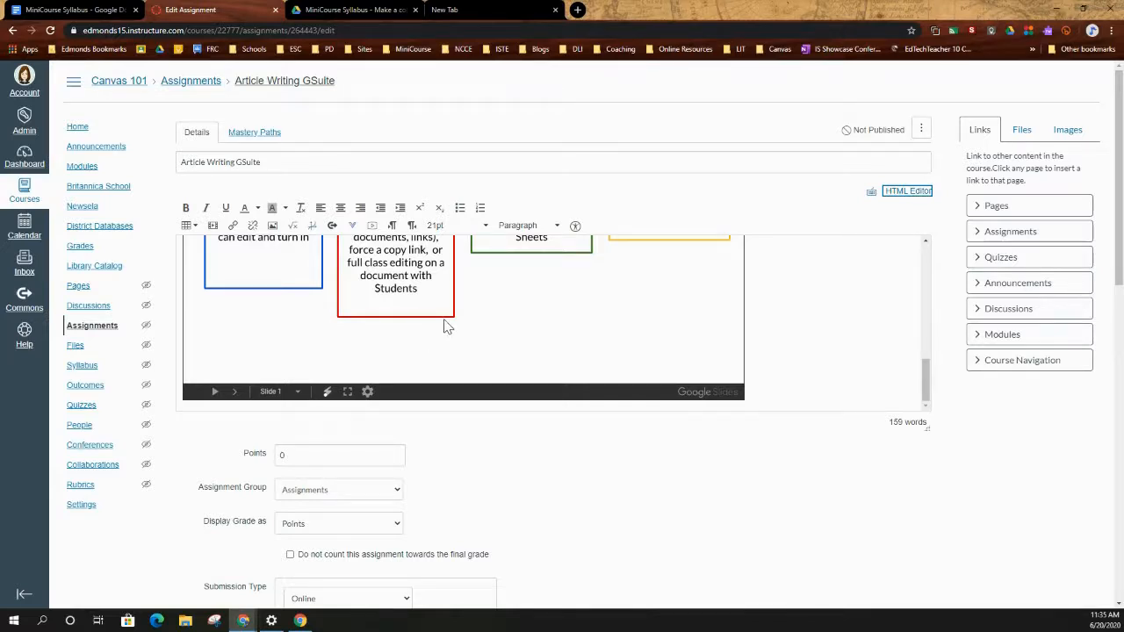
scroll(441, 319, "up", 2)
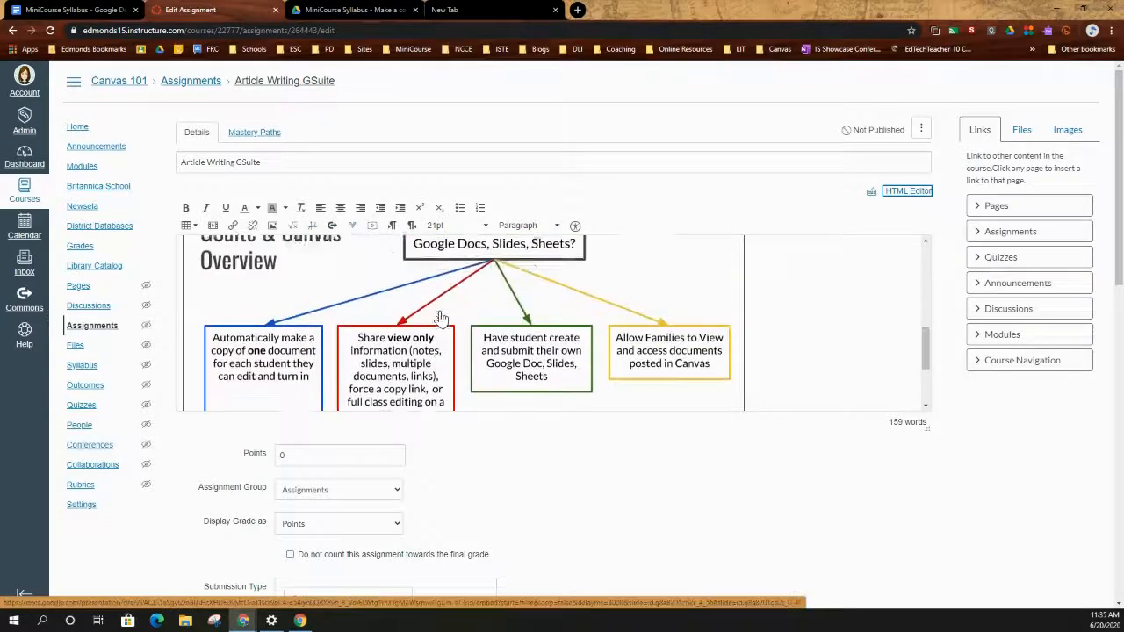
scroll(441, 320, "up", 1)
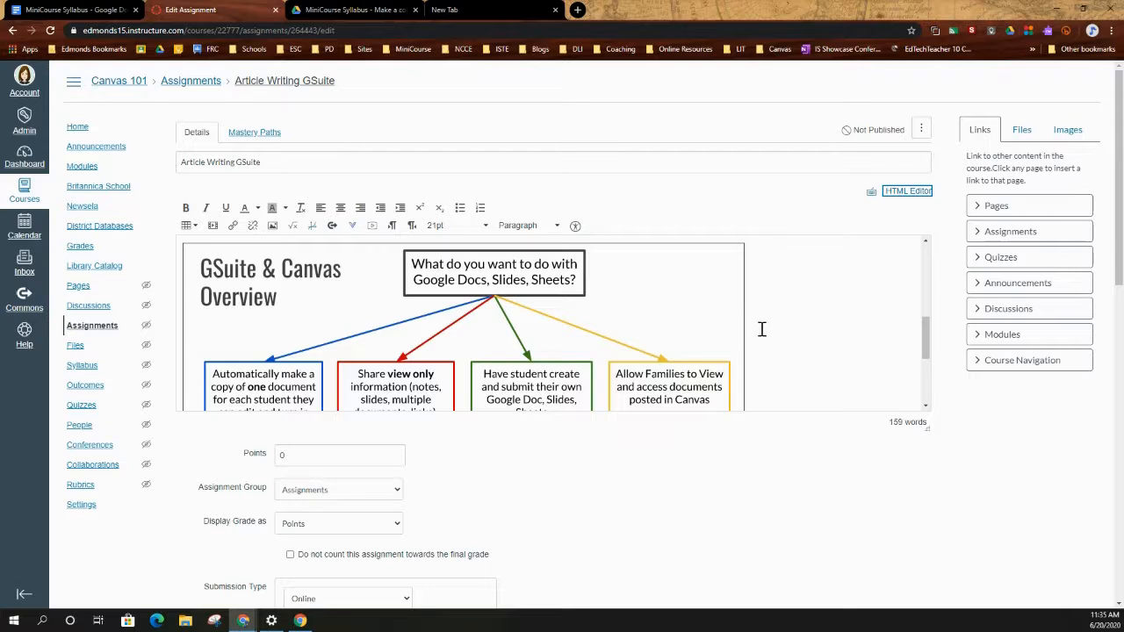
scroll(761, 328, "down", 2)
scroll(761, 328, "down", 10)
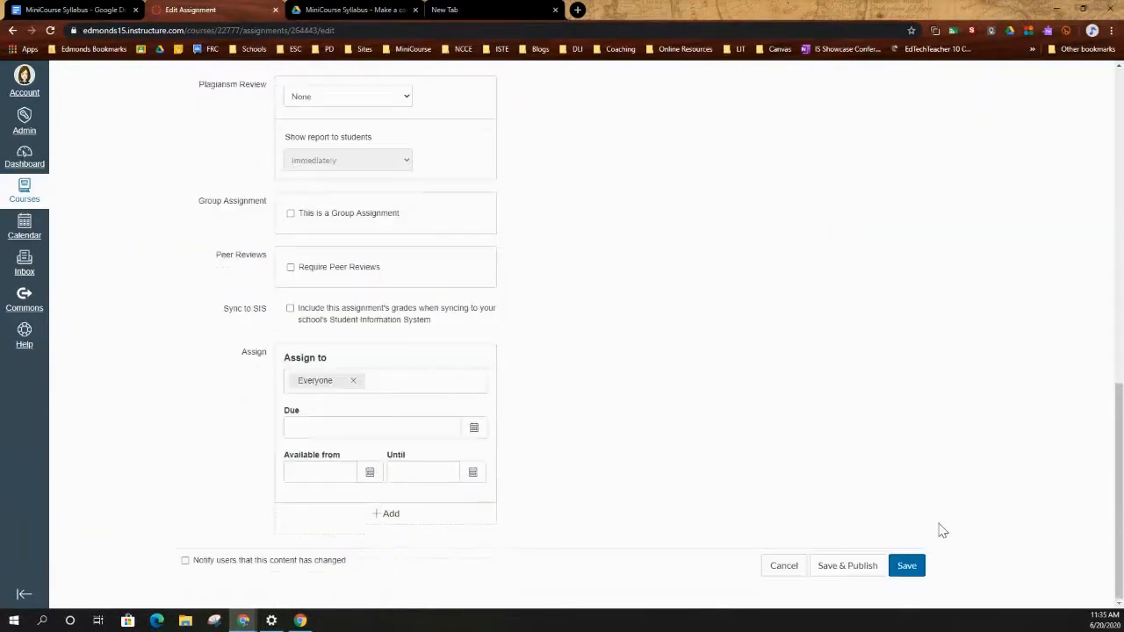
left_click(908, 566)
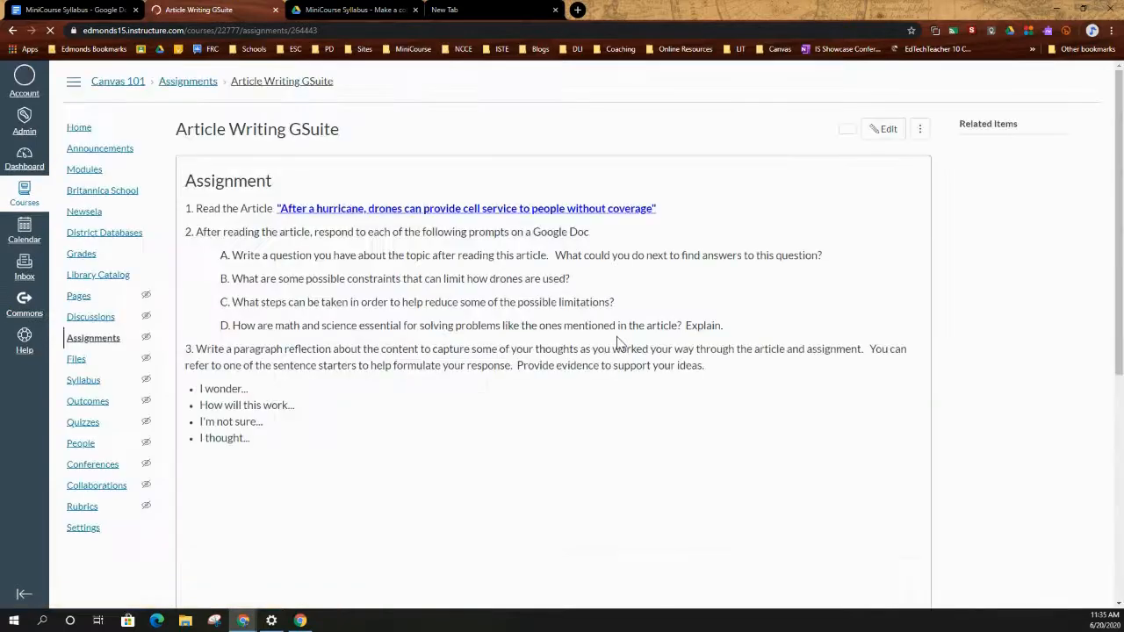
scroll(512, 435, "down", 3)
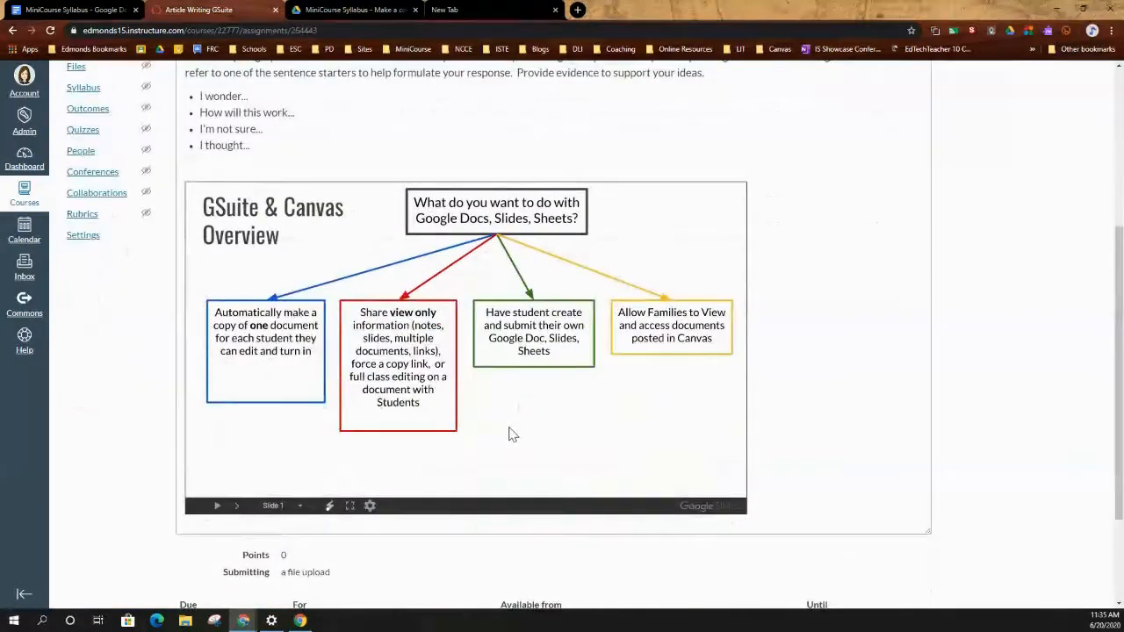